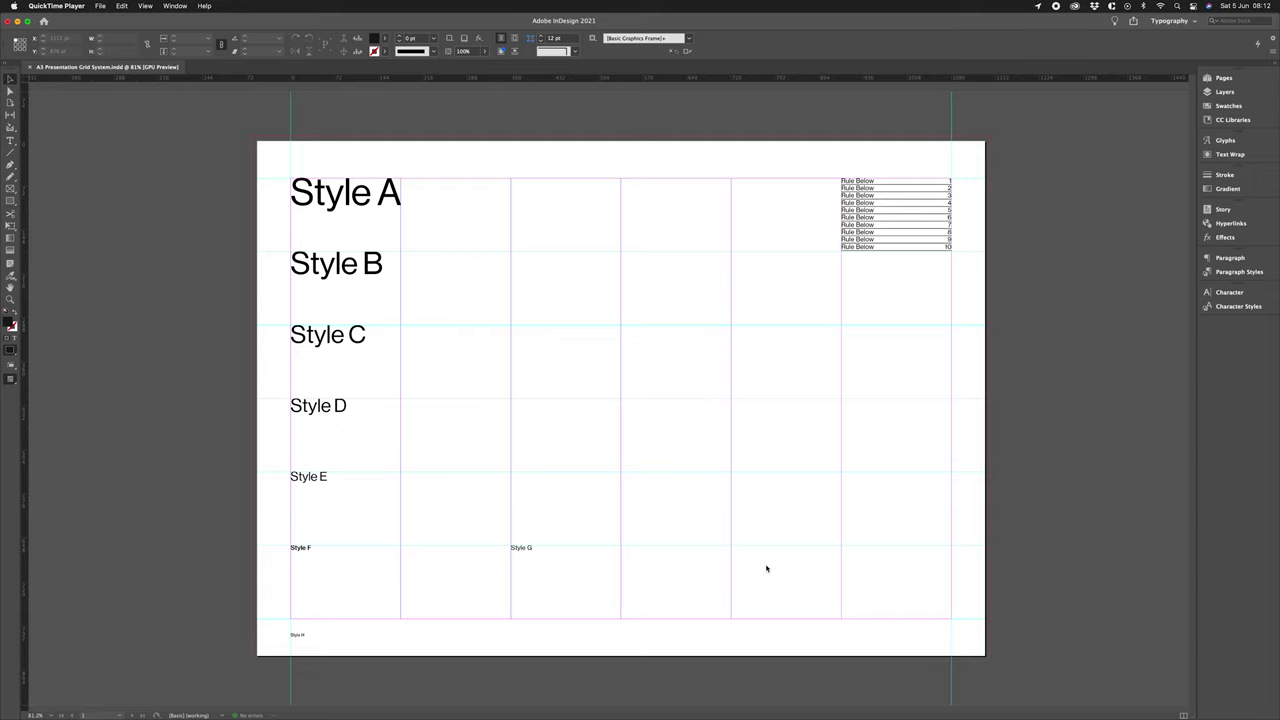
Bring InDesign forward and pan up to the top of the Style A–H page.
{"action": "left_click", "coordinate": [754, 472]}
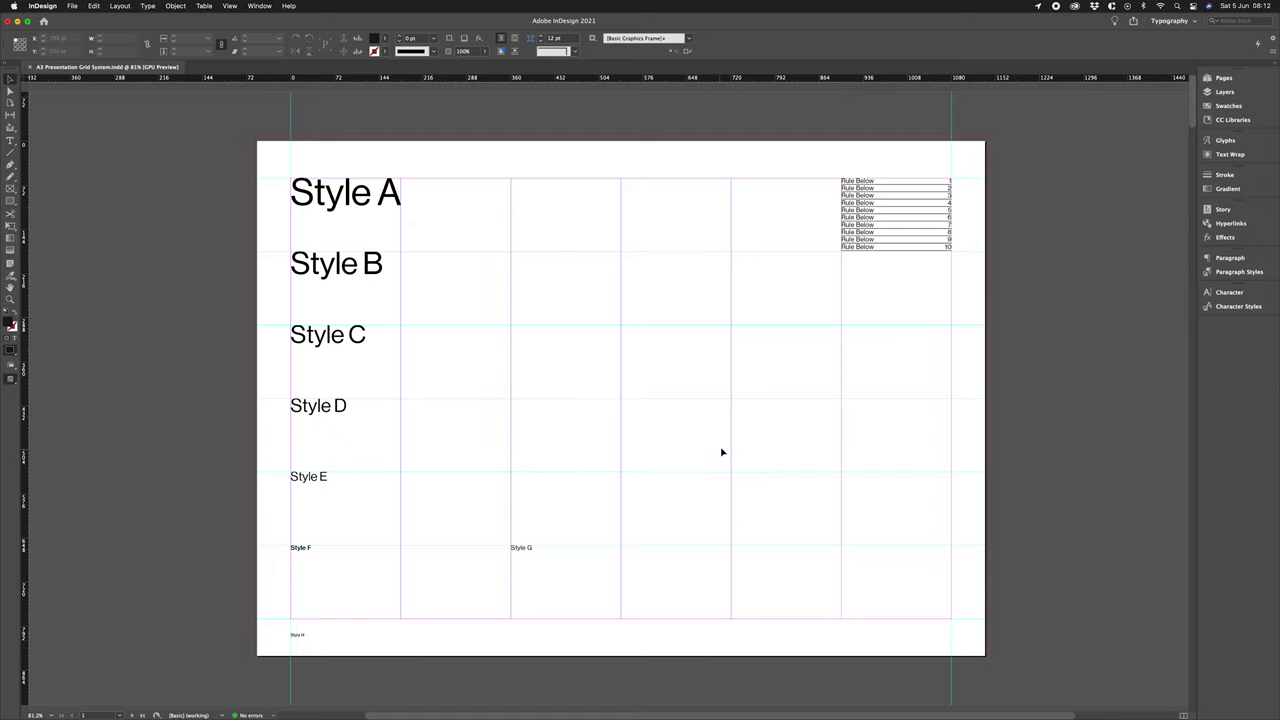
{"action": "scroll", "coordinate": [723, 449], "scroll_direction": "down", "scroll_amount": 3}
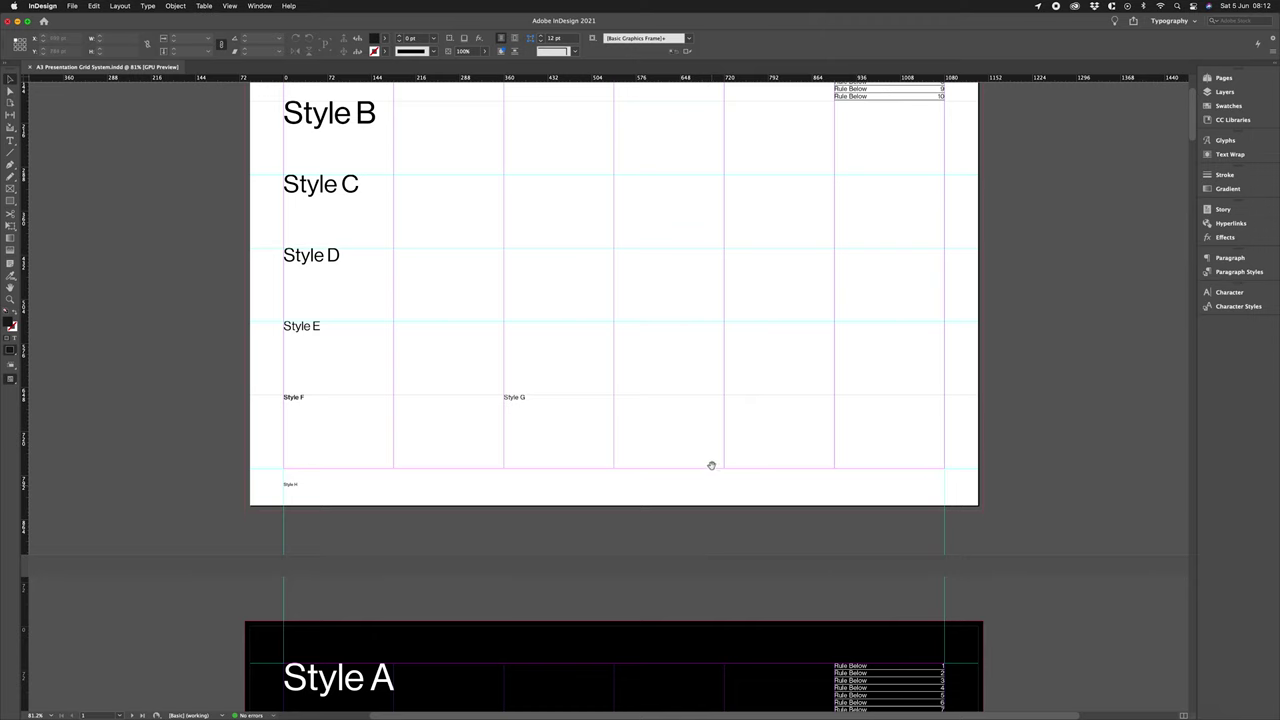
{"action": "left_click_drag", "start_coordinate": [711, 463], "coordinate": [715, 584]}
Toggle the document grid off and on with Cmd+', leaving it shown.
{"action": "key", "text": "super+apostrophe"}
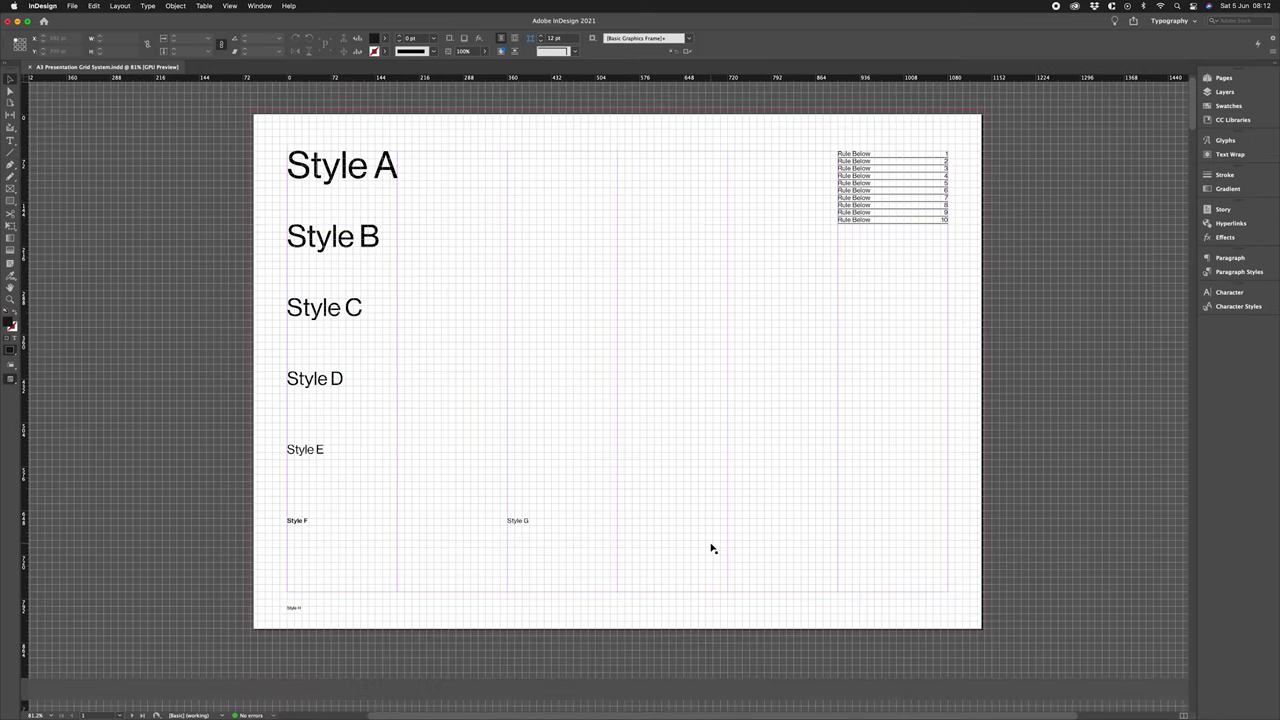
{"action": "key", "text": "super+apostrophe"}
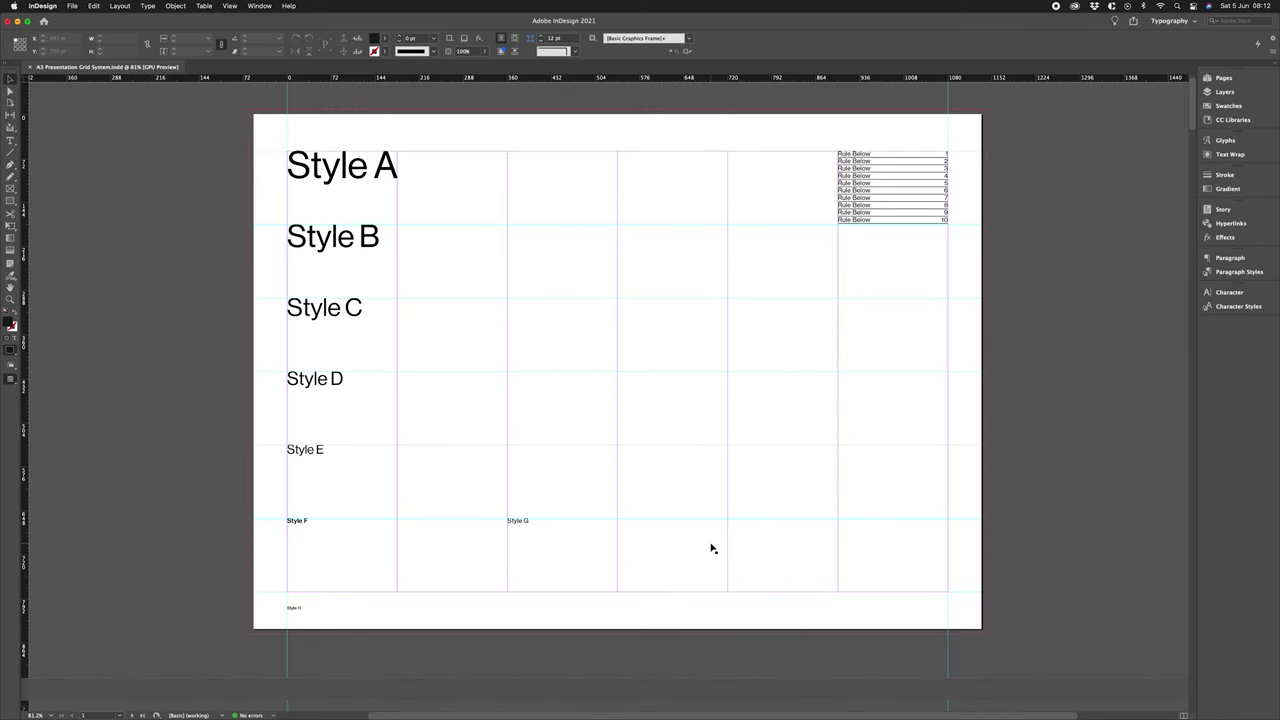
{"action": "key", "text": "super+apostrophe"}
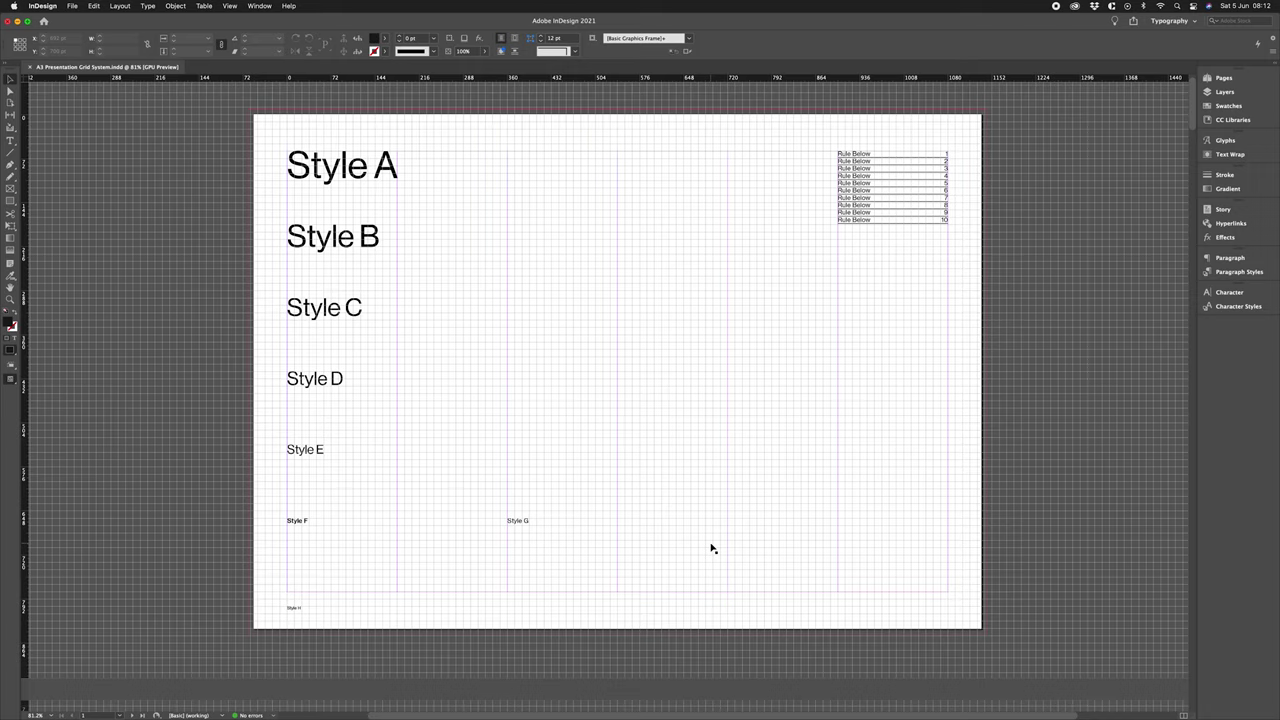
{"action": "key", "text": "super+apostrophe"}
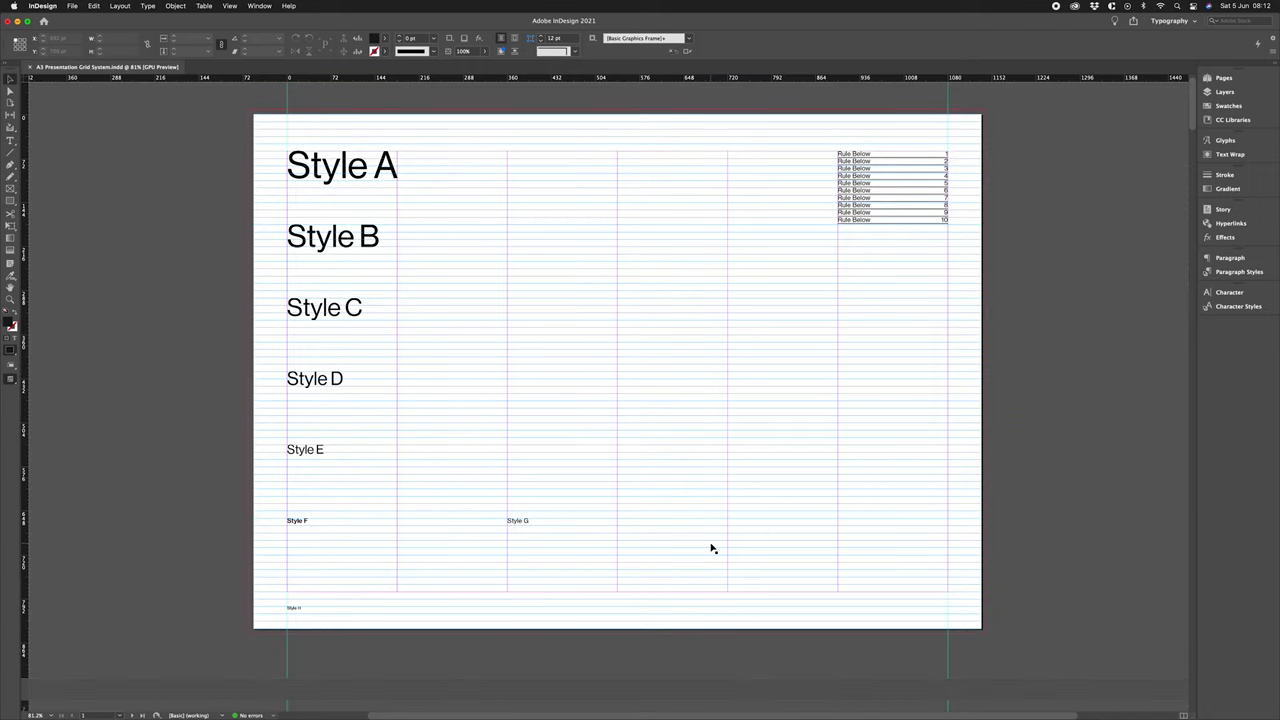
{"action": "key", "text": "super+apostrophe"}
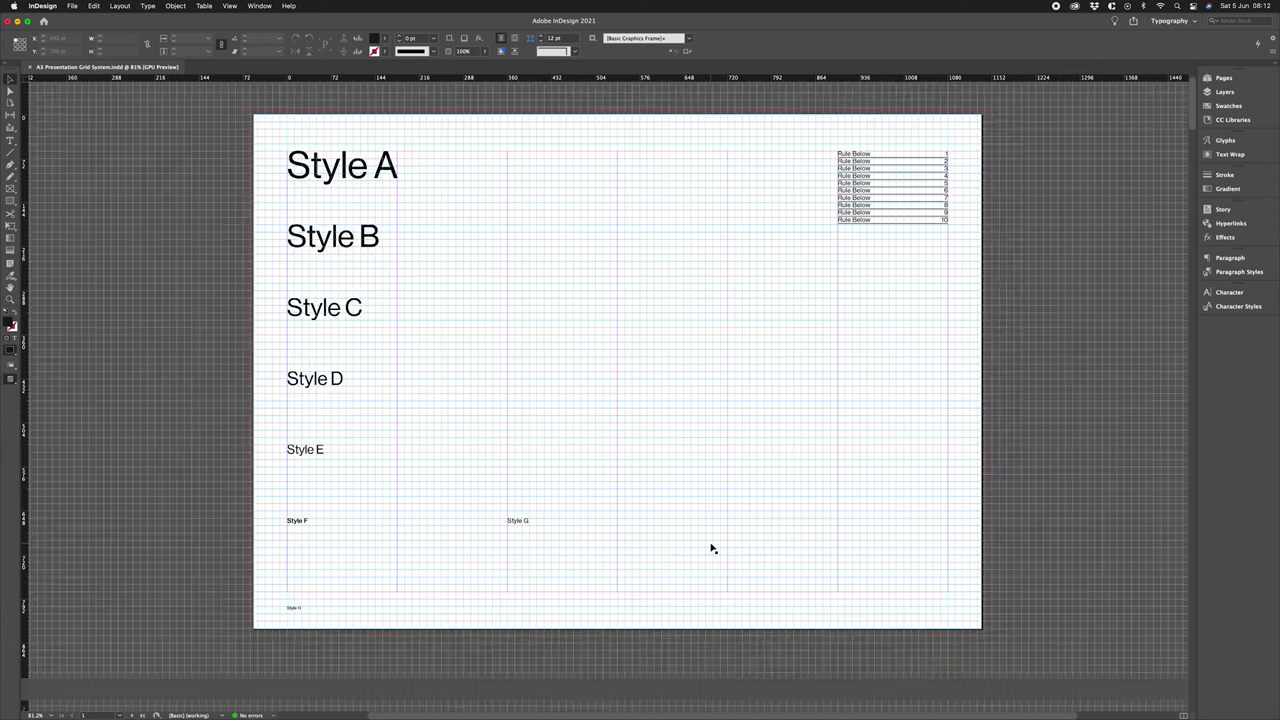
Open the Paragraph Styles panel and expand the Black Text style group.
{"action": "left_click", "coordinate": [1242, 271]}
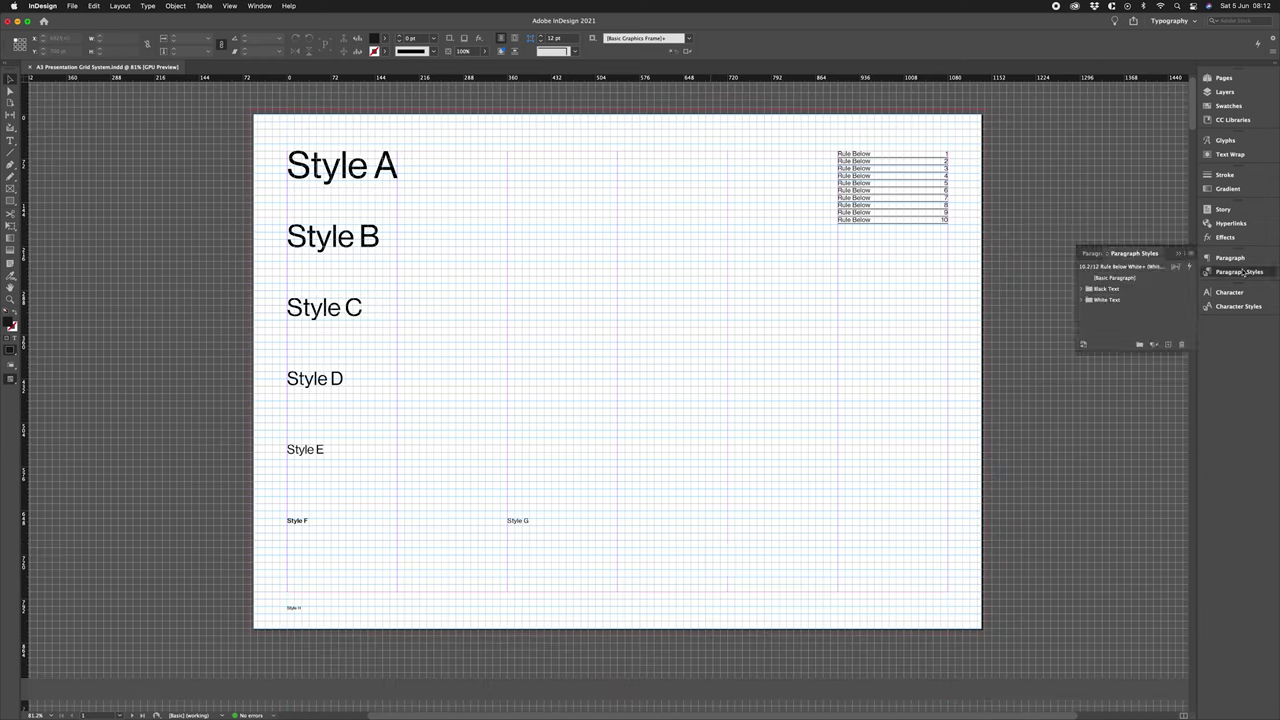
{"action": "left_click", "coordinate": [1082, 289]}
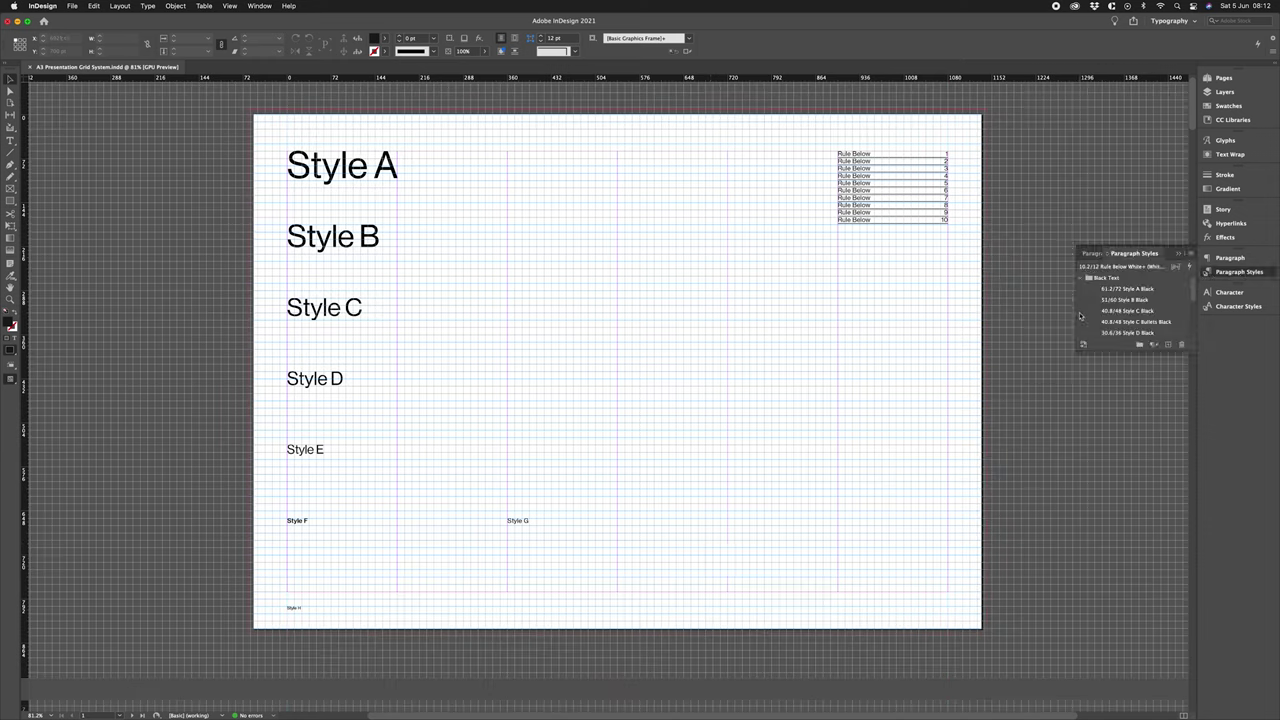
{"action": "scroll", "coordinate": [1192, 292], "scroll_direction": "up", "scroll_amount": 1}
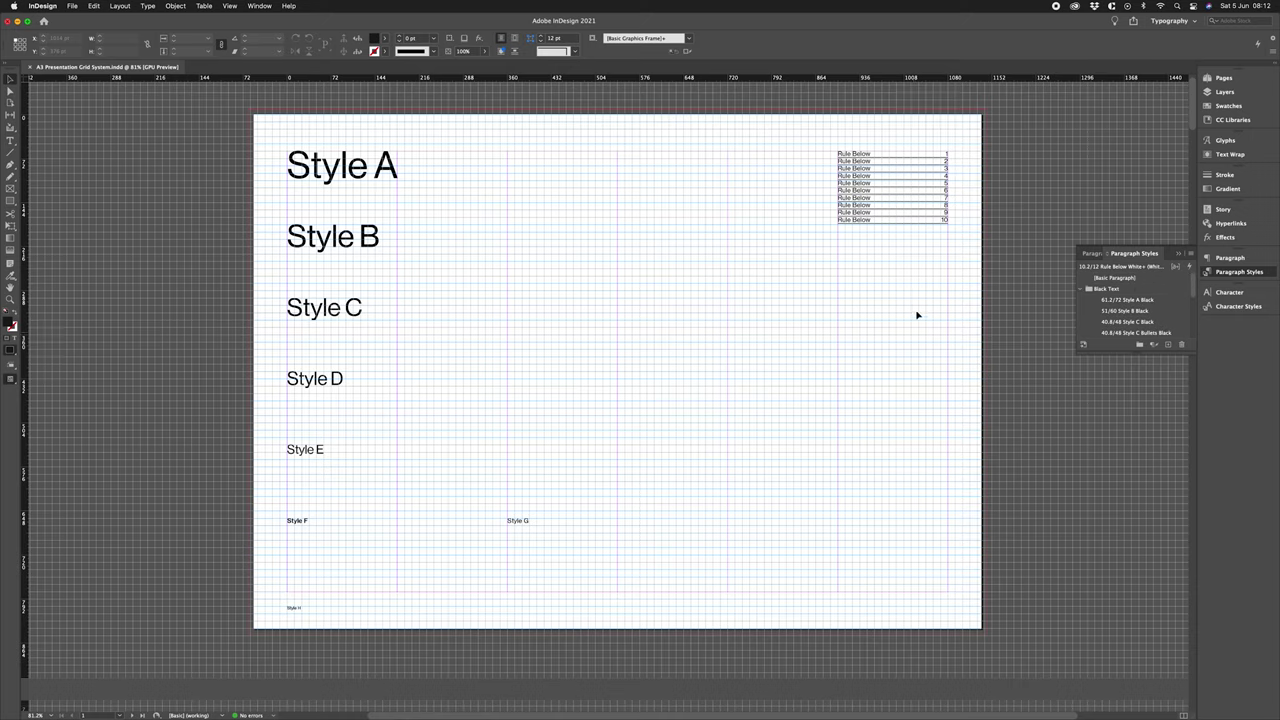
{"action": "scroll", "coordinate": [916, 344], "scroll_direction": "down", "scroll_amount": 3}
{"action": "scroll", "coordinate": [916, 344], "scroll_direction": "down", "scroll_amount": 4}
Review all pages in Preview mode, return to page 1, and turn the document grid on.
{"action": "key", "text": "w"}
{"action": "scroll", "coordinate": [840, 400], "scroll_direction": "down", "scroll_amount": 8}
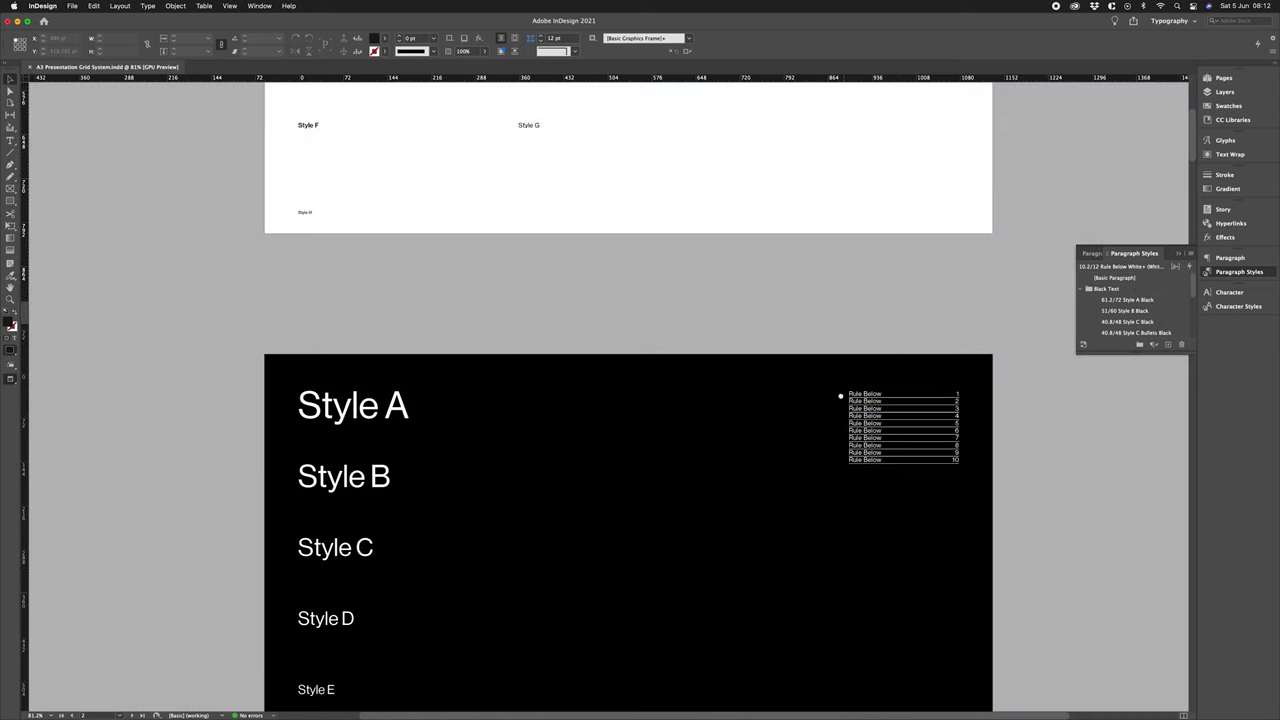
{"action": "scroll", "coordinate": [840, 344], "scroll_direction": "down", "scroll_amount": 15}
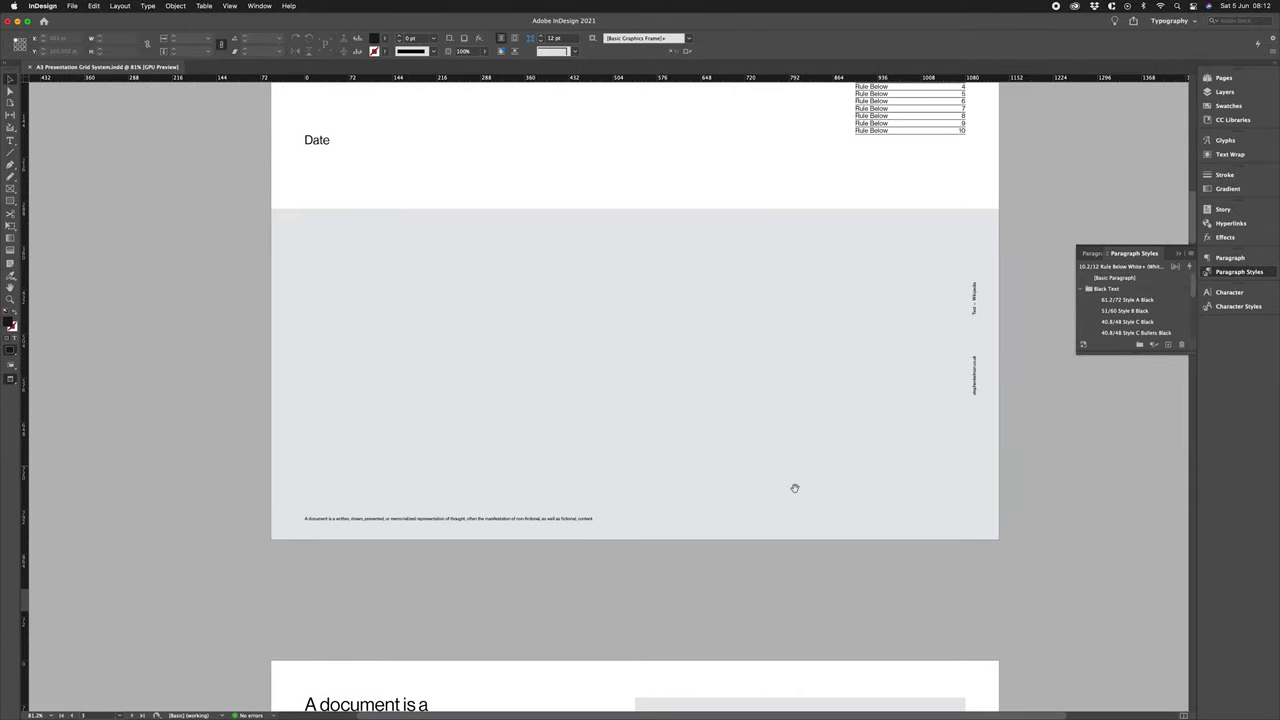
{"action": "scroll", "coordinate": [796, 455], "scroll_direction": "down", "scroll_amount": 20}
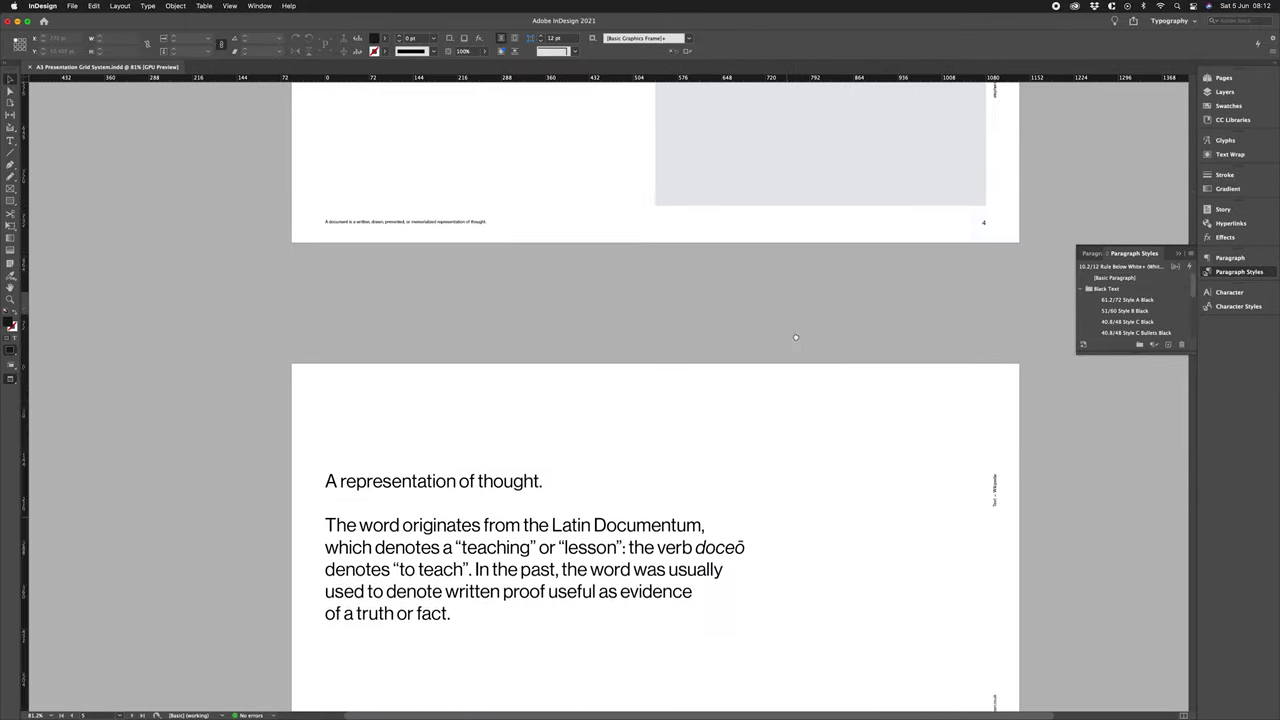
{"action": "scroll", "coordinate": [789, 384], "scroll_direction": "down", "scroll_amount": 11}
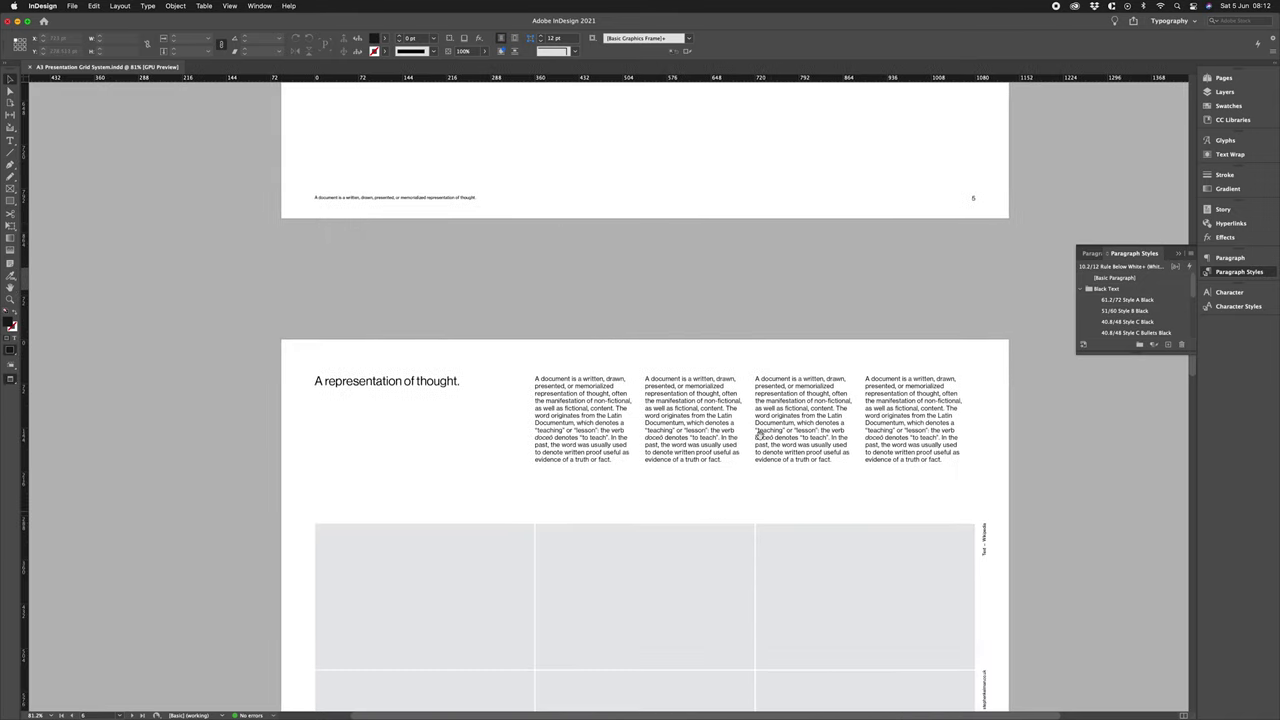
{"action": "scroll", "coordinate": [761, 471], "scroll_direction": "down", "scroll_amount": 20}
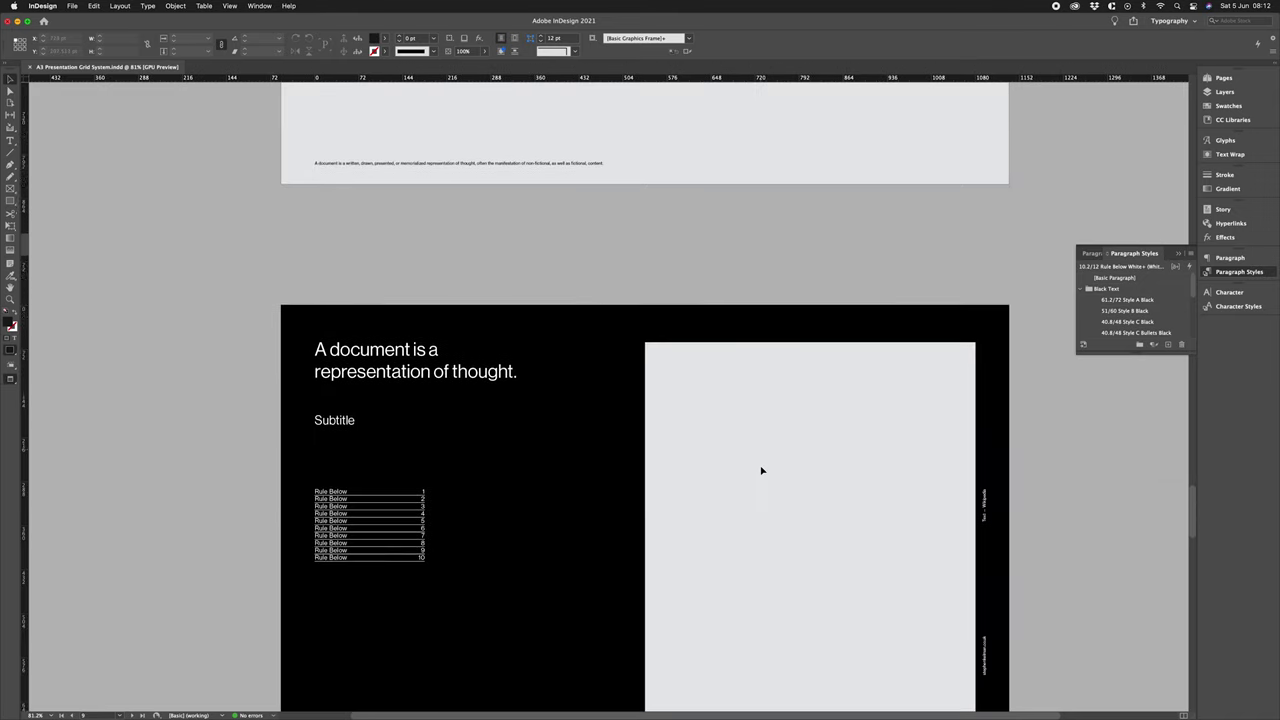
{"action": "scroll", "coordinate": [761, 471], "scroll_direction": "down", "scroll_amount": 20}
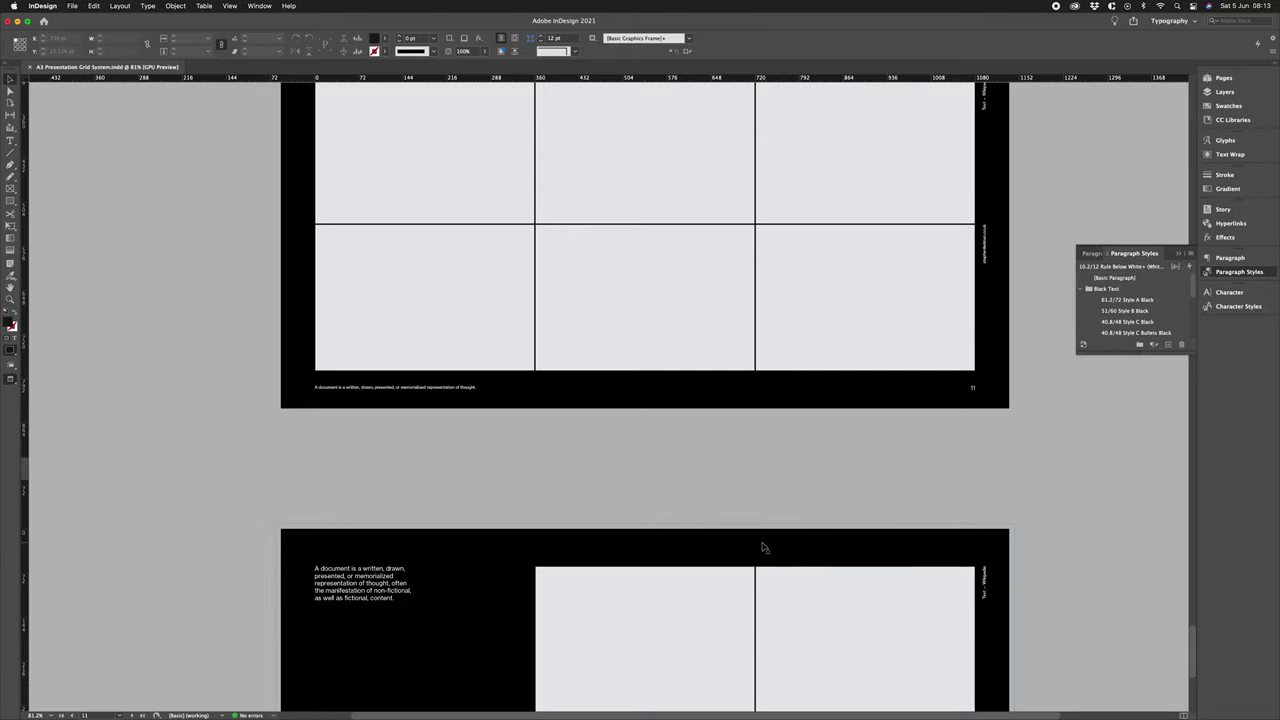
{"action": "scroll", "coordinate": [760, 546], "scroll_direction": "up", "scroll_amount": 15}
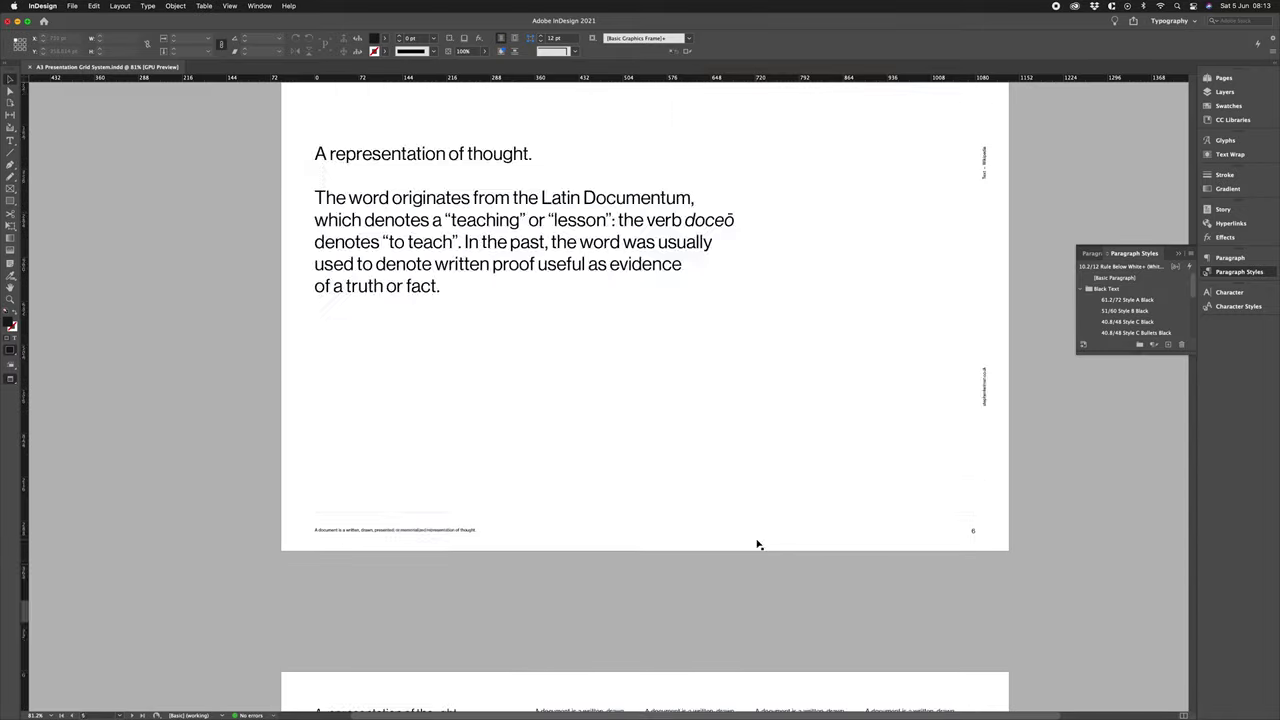
{"action": "scroll", "coordinate": [758, 545], "scroll_direction": "up", "scroll_amount": 10}
{"action": "key", "text": "super+apostrophe"}
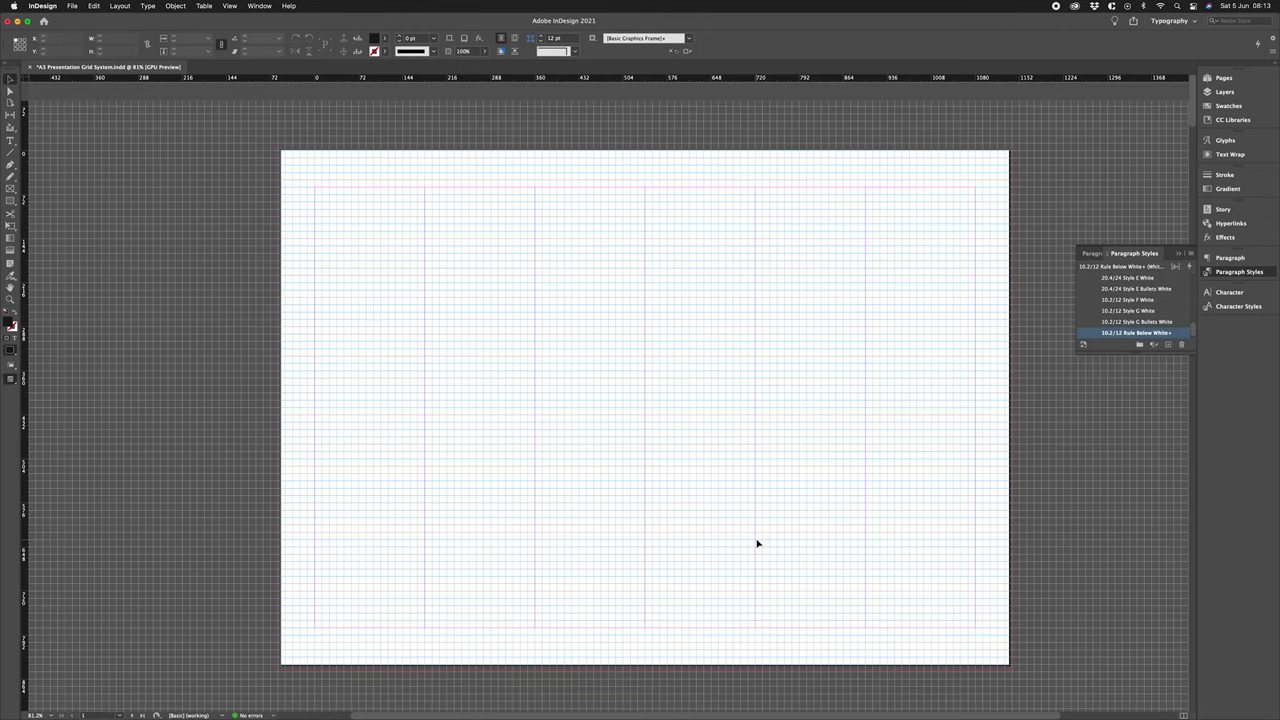
Hide the baseline grid, keep the document grid showing, and adjust zoom to fit the page.
{"action": "key", "text": "alt+super+apostrophe"}
{"action": "key", "text": "super+apostrophe"}
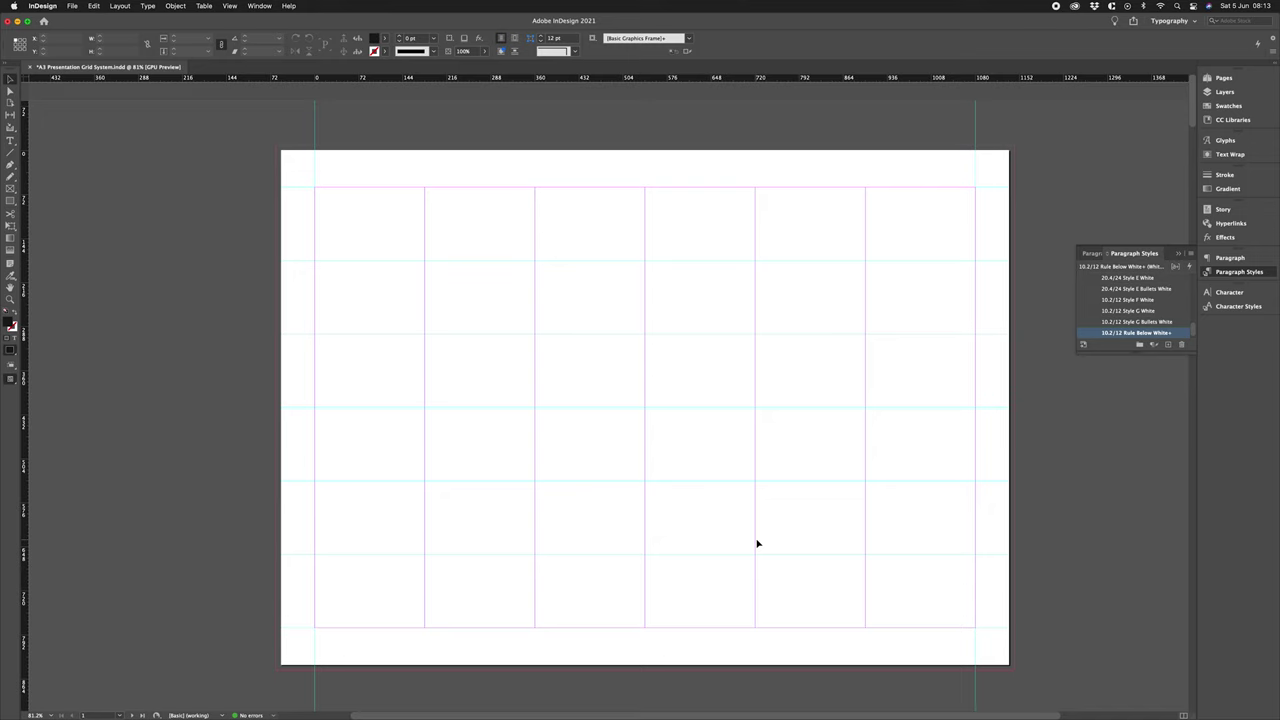
{"action": "key", "text": "super+apostrophe"}
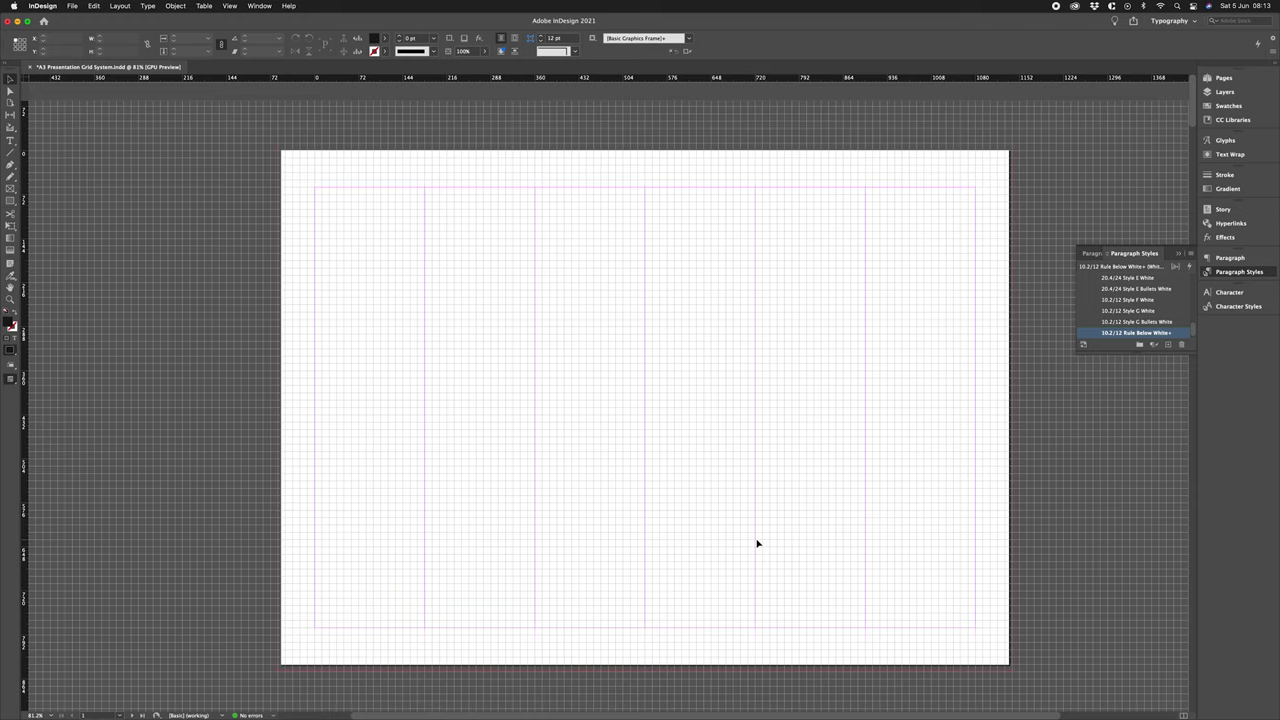
{"action": "key", "text": "super+equal"}
{"action": "key", "text": "super+minus"}
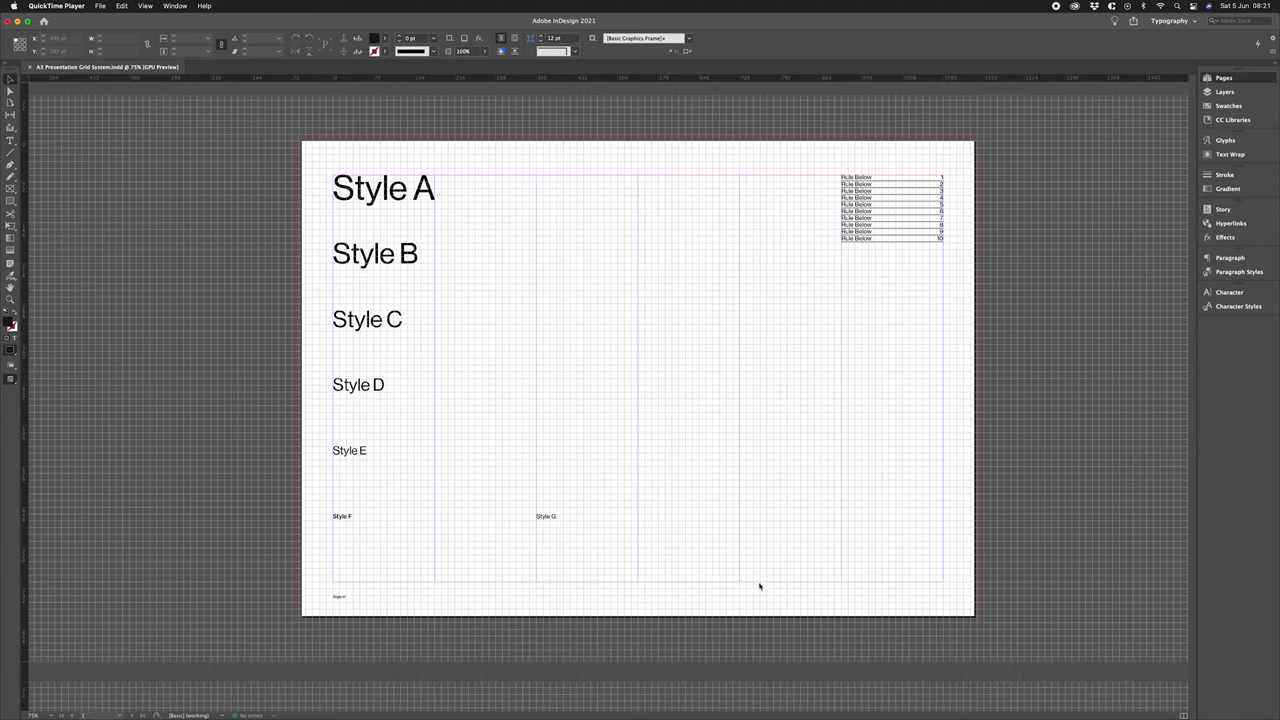
Add a blank page at the start, then draw and delete a test rectangle.
{"action": "left_click", "coordinate": [752, 587]}
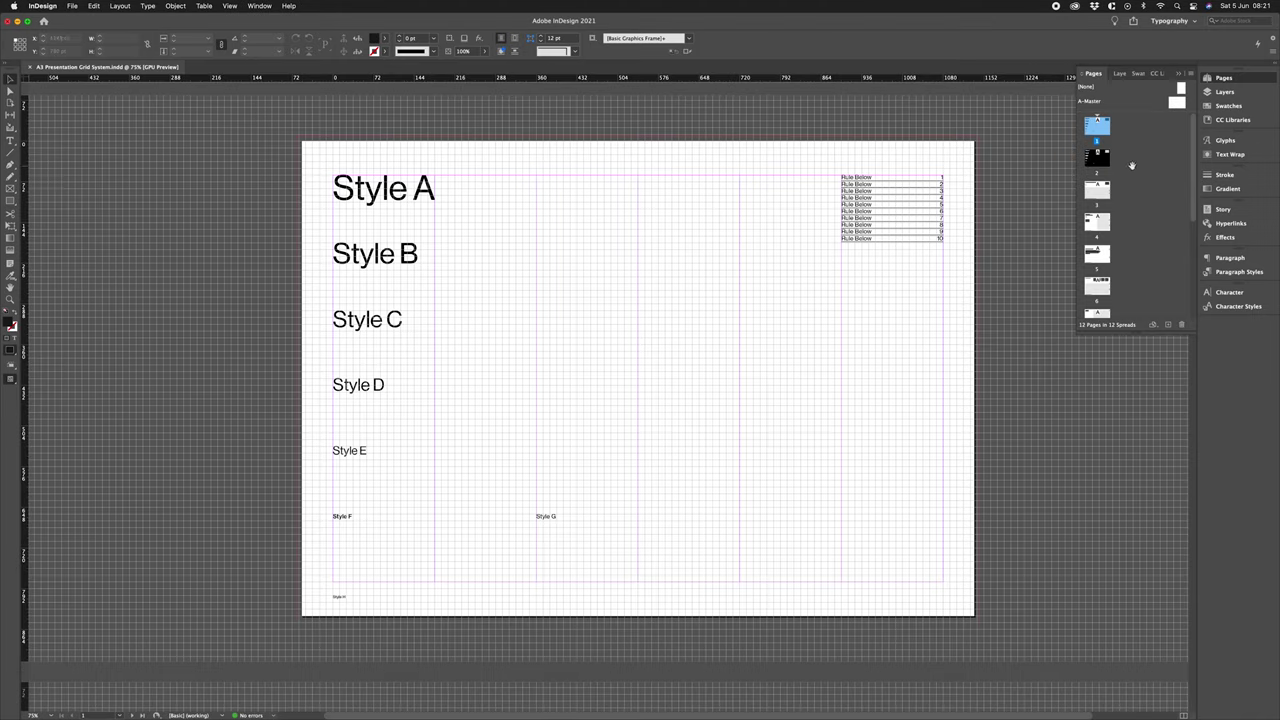
{"action": "left_click_drag", "start_coordinate": [1165, 110], "coordinate": [1097, 122]}
{"action": "scroll", "coordinate": [641, 304], "scroll_direction": "down", "scroll_amount": 1}
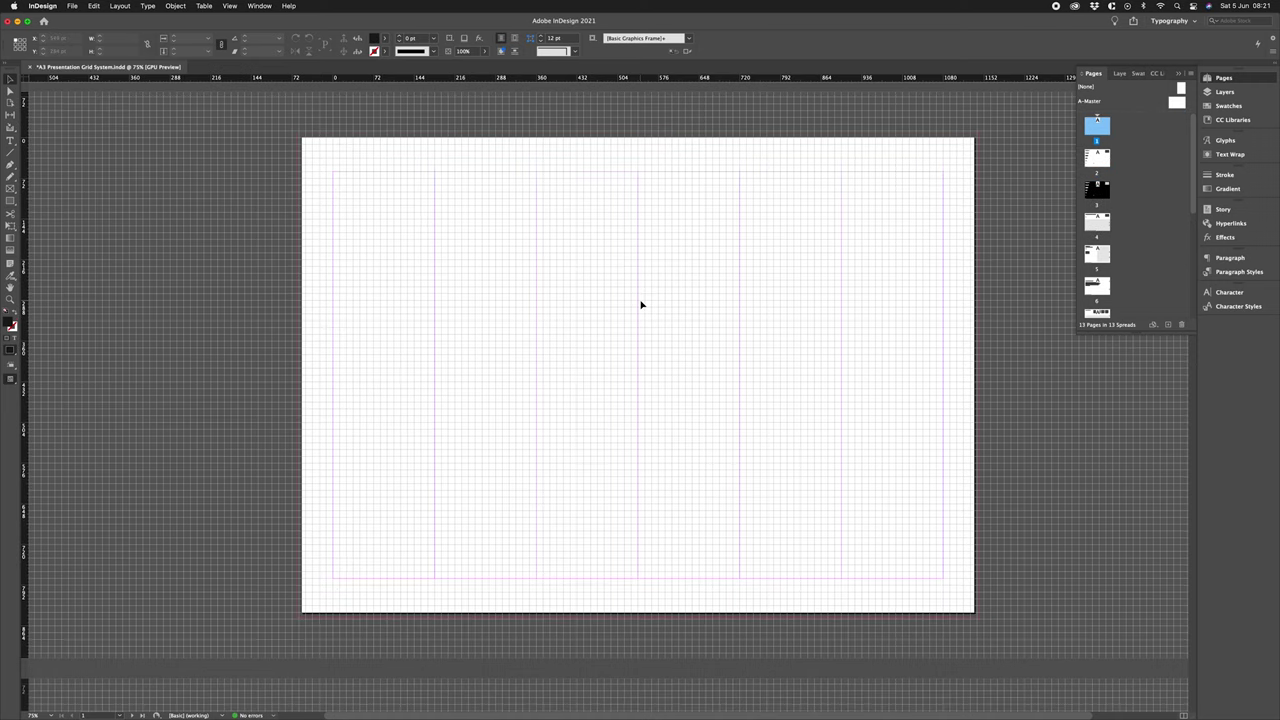
{"action": "left_click", "coordinate": [10, 200]}
{"action": "left_click_drag", "start_coordinate": [335, 173], "coordinate": [942, 577]}
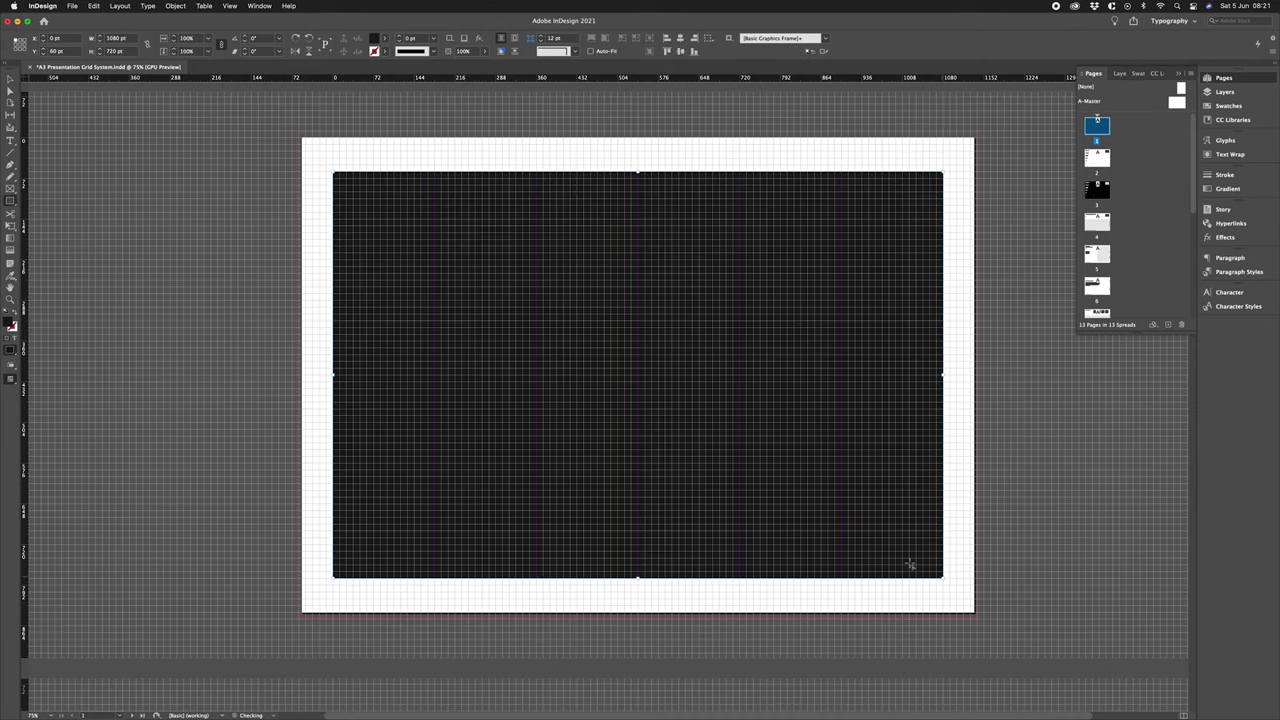
{"action": "key", "text": "BackSpace"}
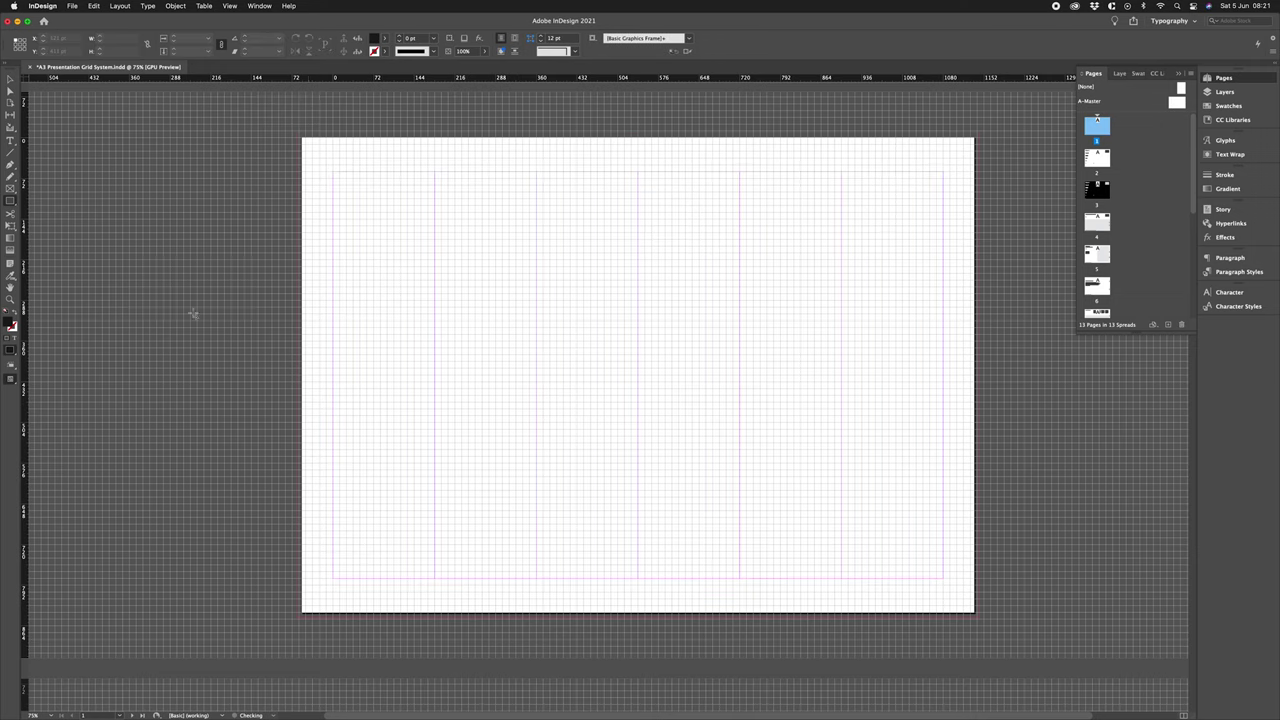
Set the page size to 1080 pt wide by 720 pt high with the Page tool.
{"action": "left_click", "coordinate": [10, 103]}
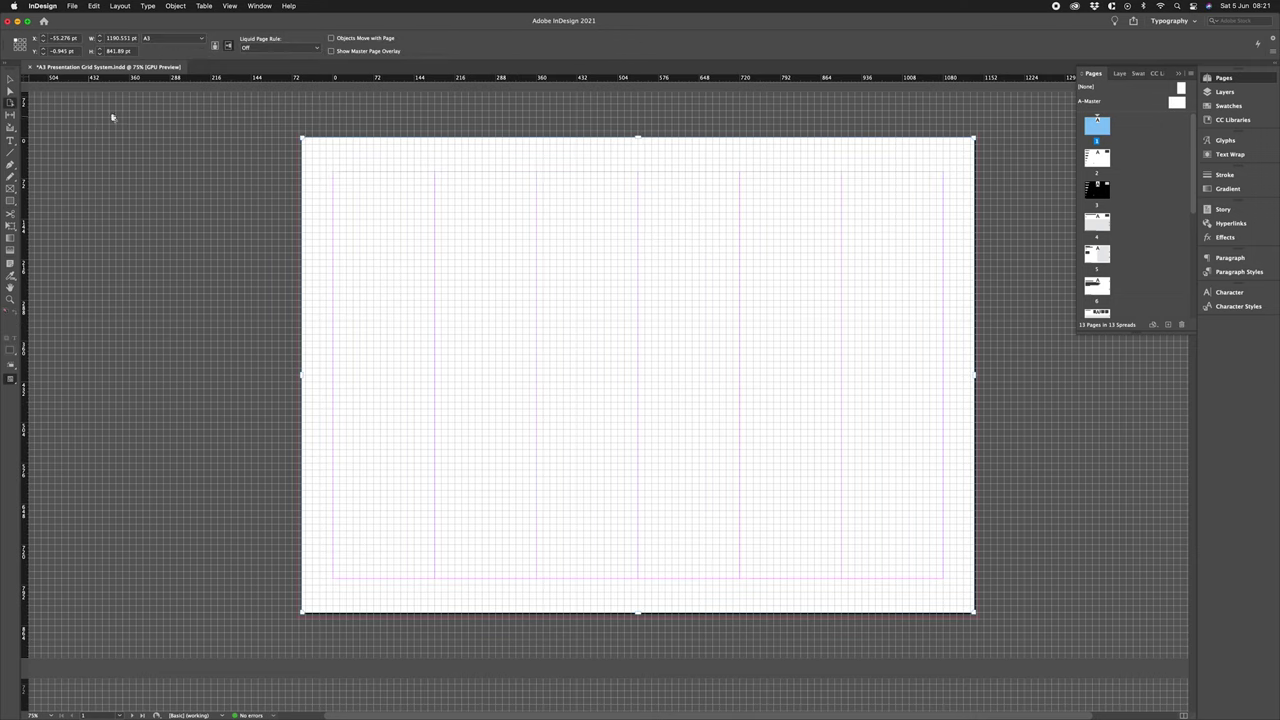
{"action": "left_click", "coordinate": [115, 39]}
{"action": "type", "text": "1080"}
{"action": "key", "text": "Tab"}
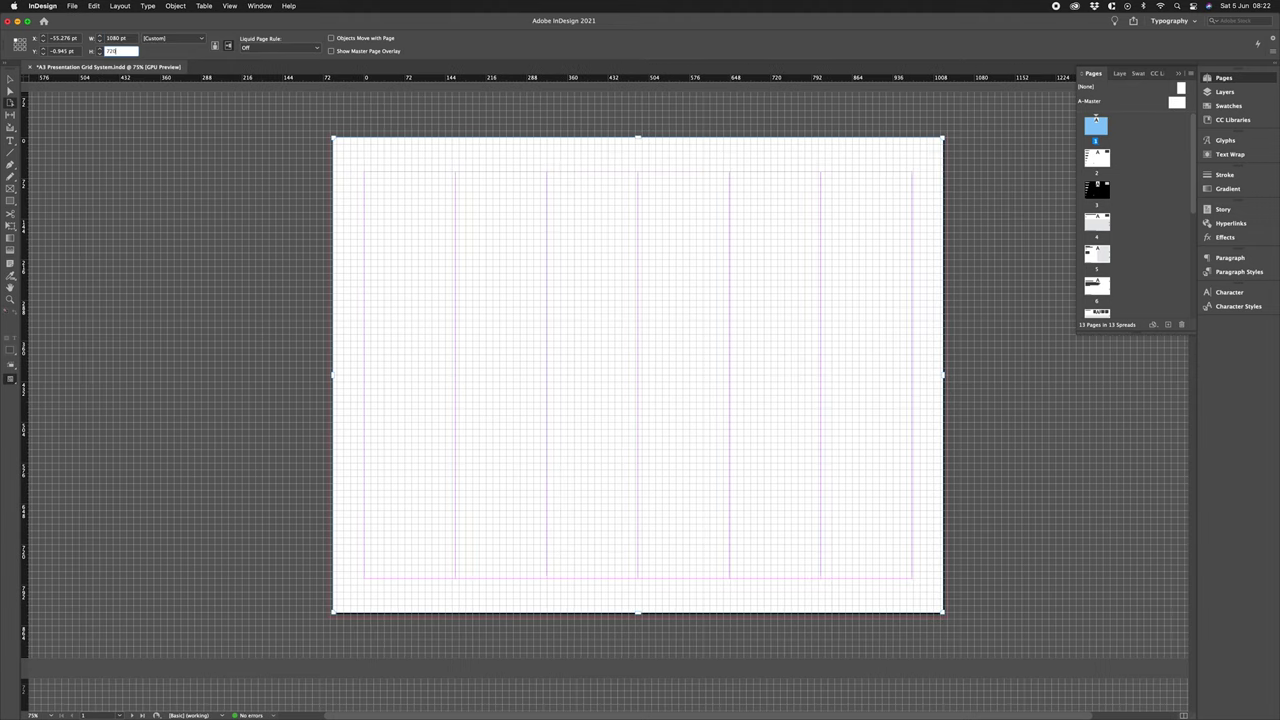
{"action": "key", "text": "Tab"}
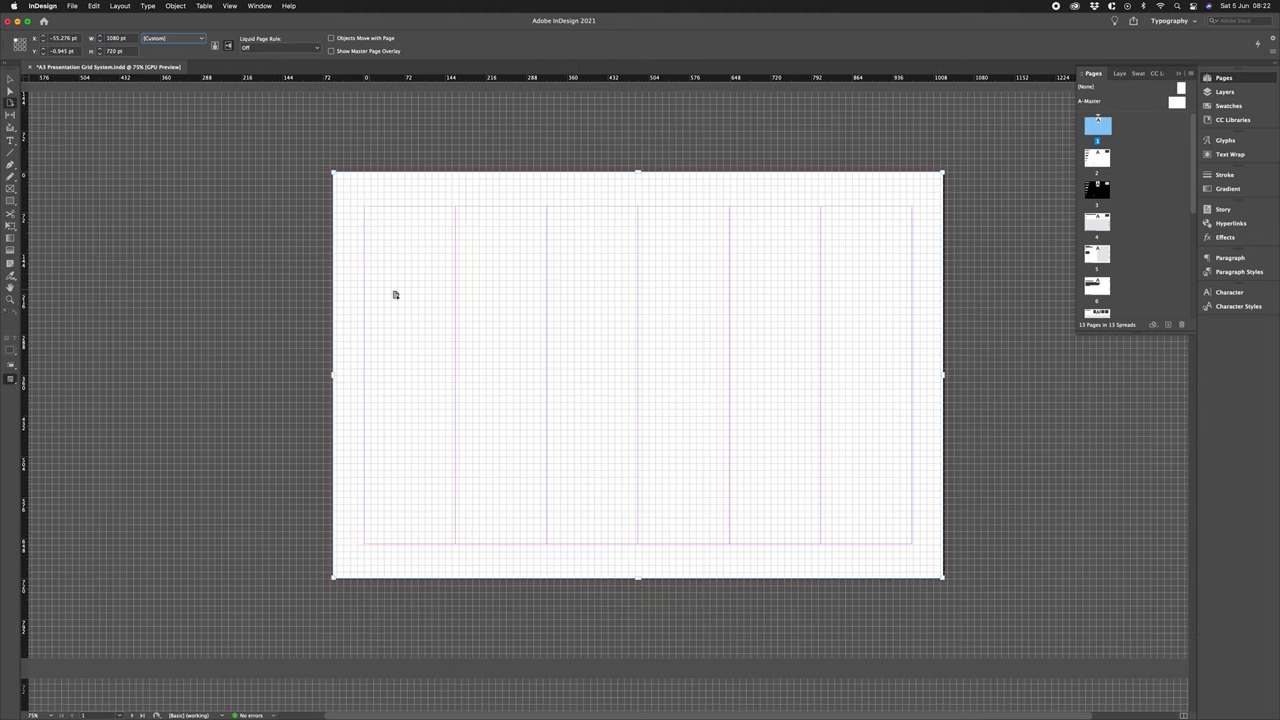
Set all four margins and the column gutter to 0 pt.
{"action": "left_click", "coordinate": [119, 6]}
{"action": "left_click", "coordinate": [140, 32]}
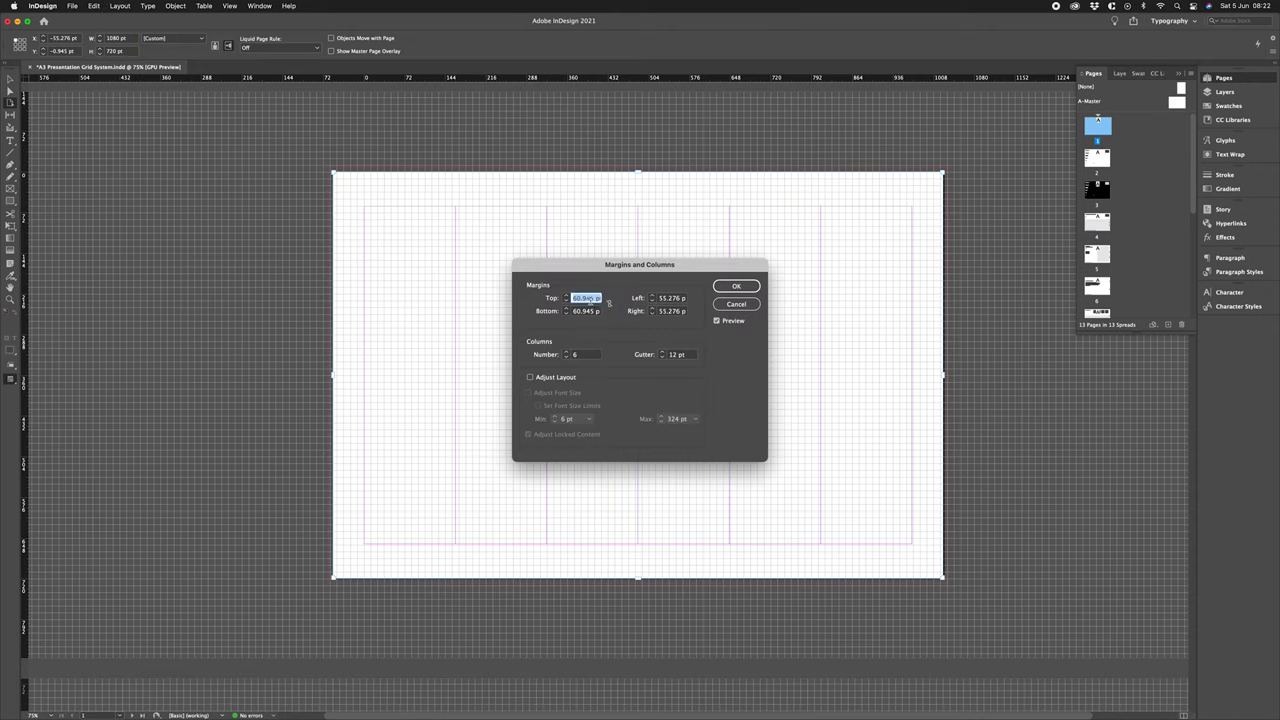
{"action": "type", "text": "0"}
{"action": "key", "text": "Tab"}
{"action": "left_click", "coordinate": [609, 303]}
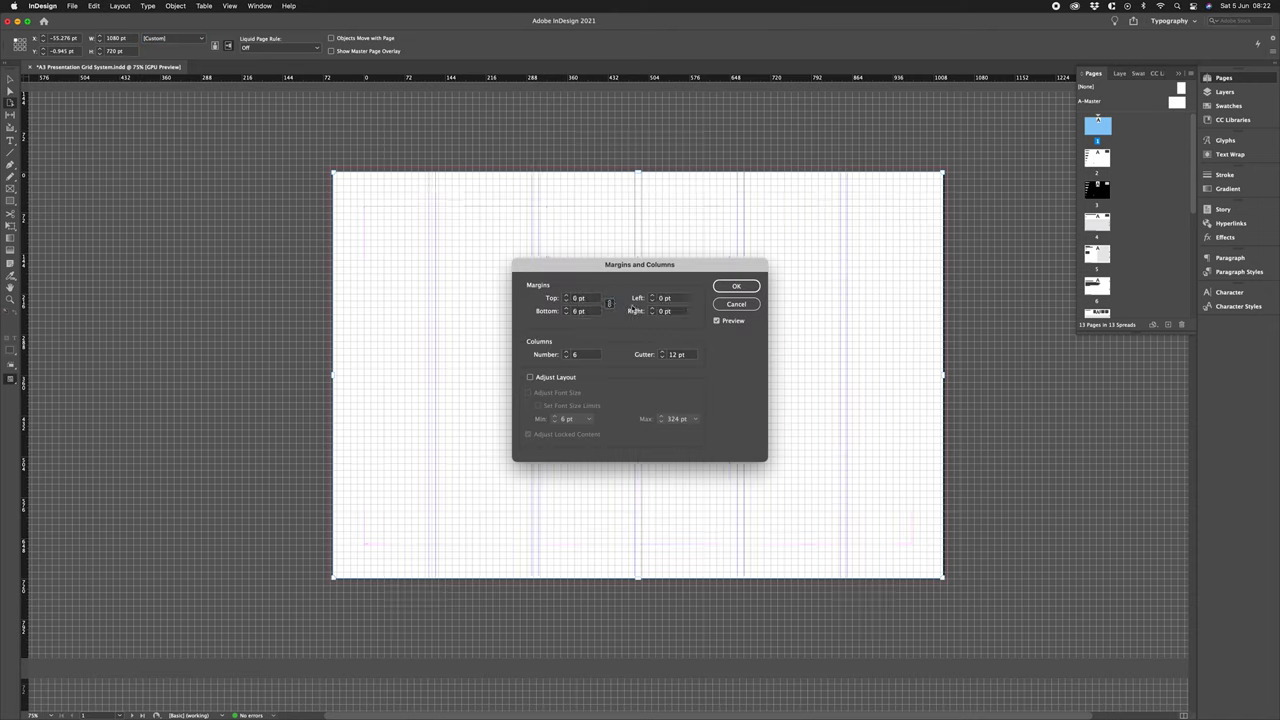
{"action": "key", "text": "Tab"}
{"action": "type", "text": "0"}
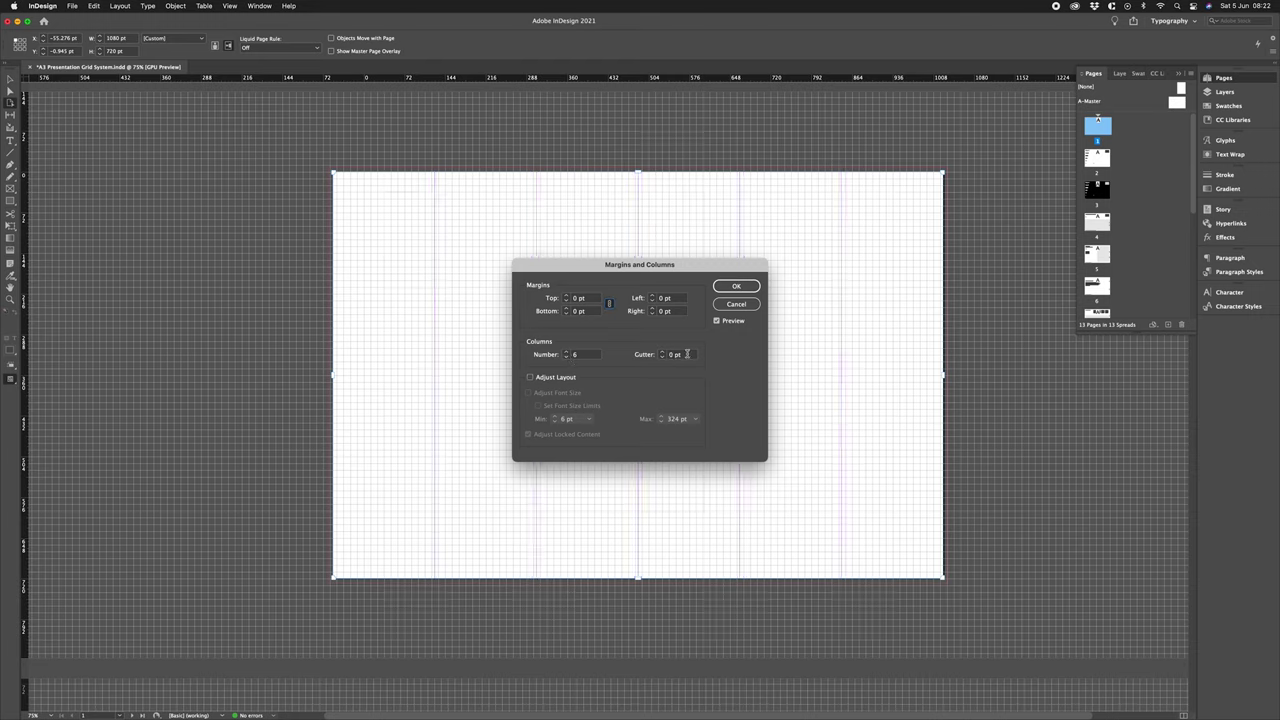
{"action": "left_click", "coordinate": [737, 286]}
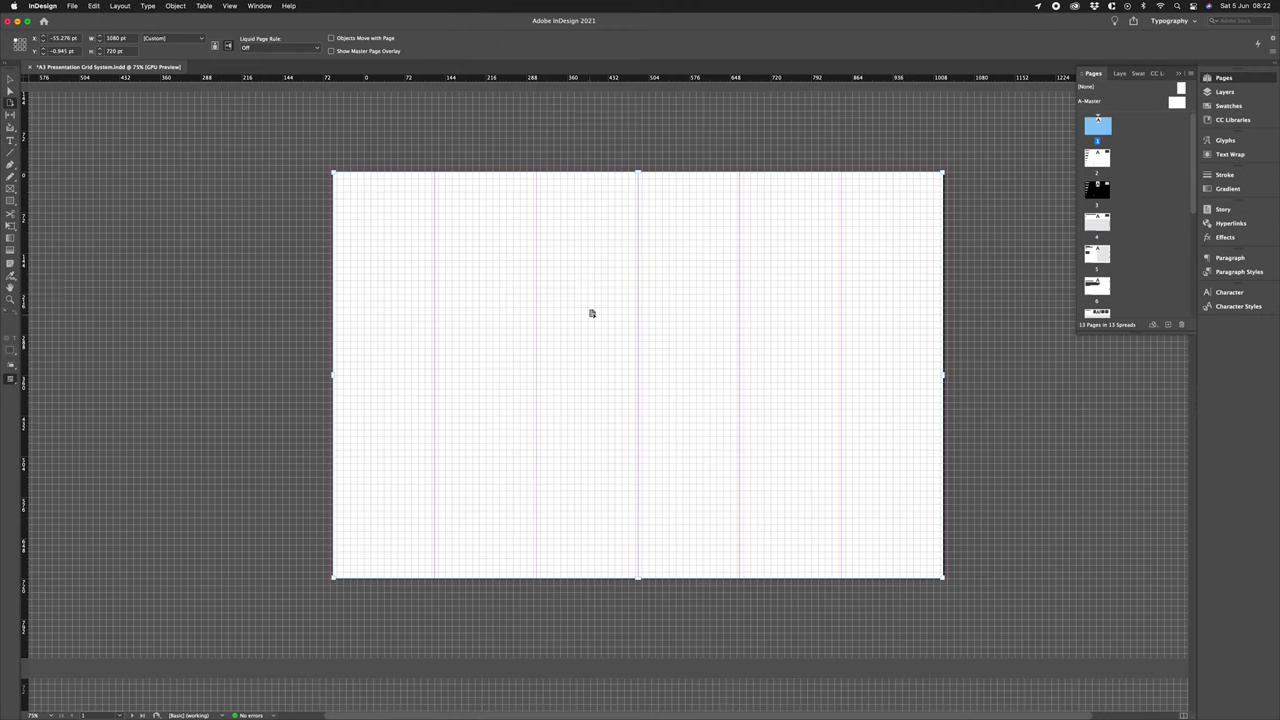
Hide the document grid, unlock the guides, and select and remove the horizontal row guides.
{"action": "key", "text": "v"}
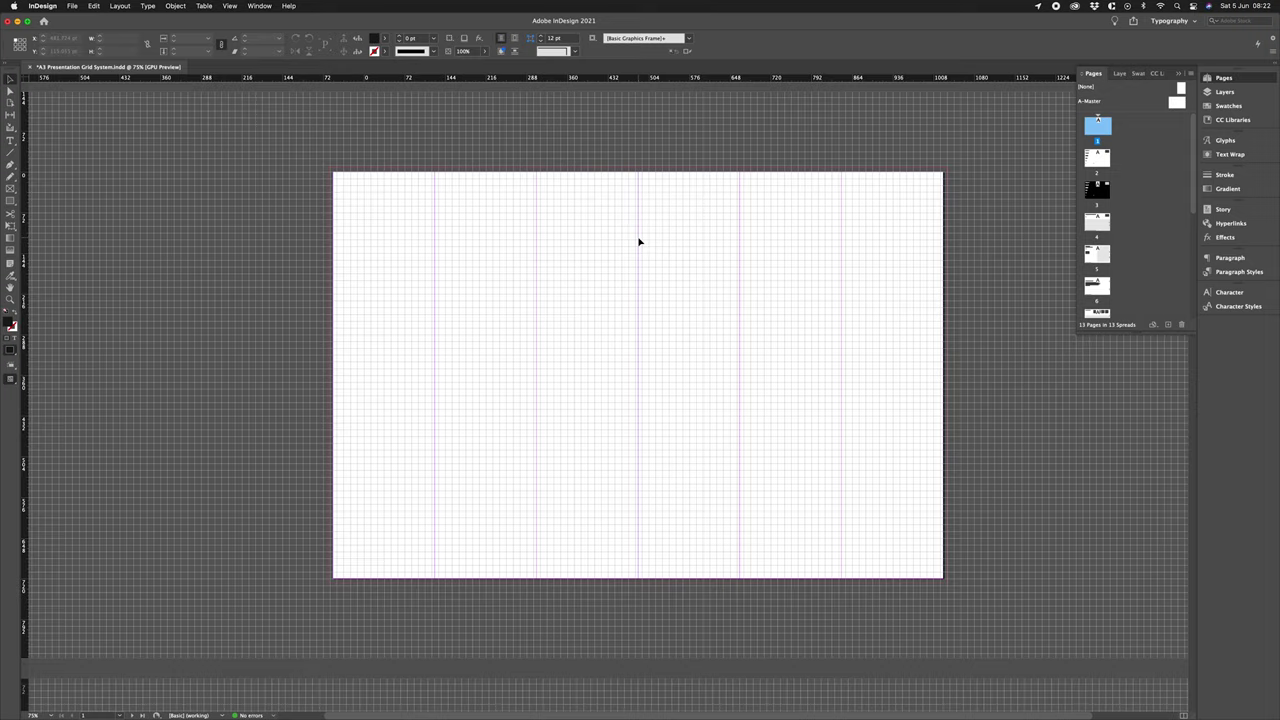
{"action": "key", "text": "super+apostrophe"}
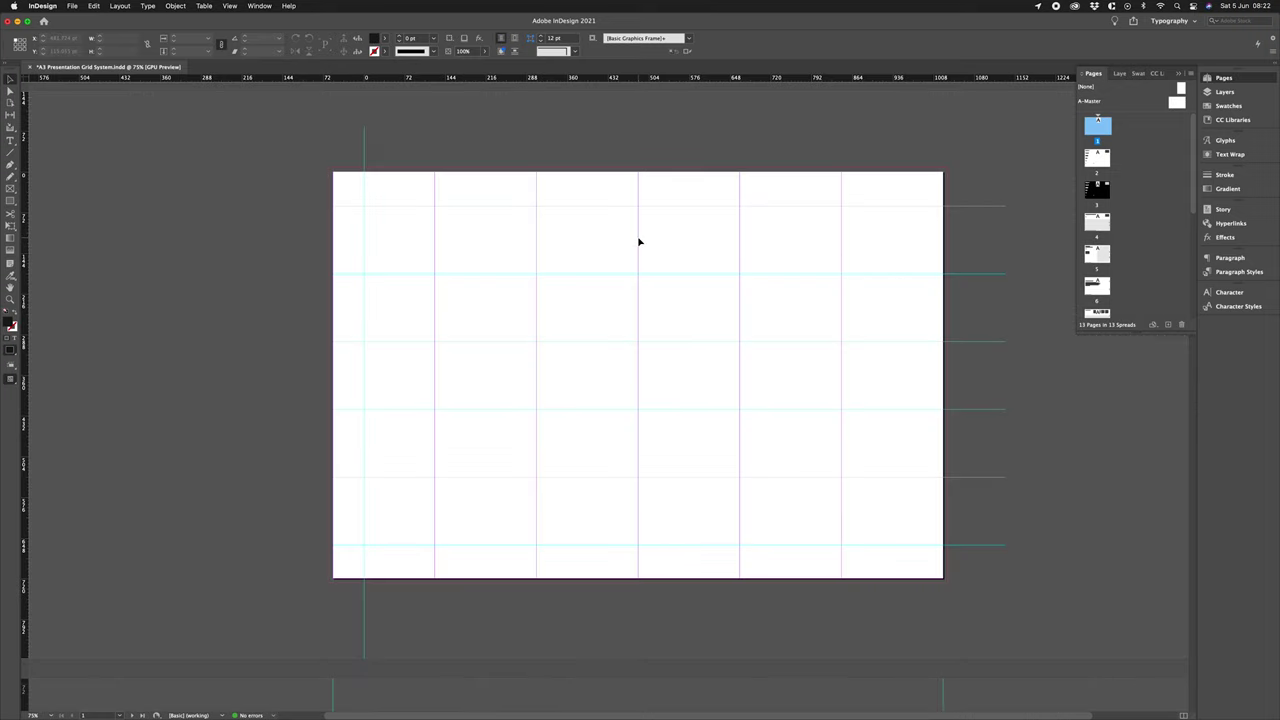
{"action": "left_click_drag", "start_coordinate": [280, 152], "coordinate": [1000, 545]}
{"action": "left_click", "coordinate": [230, 6]}
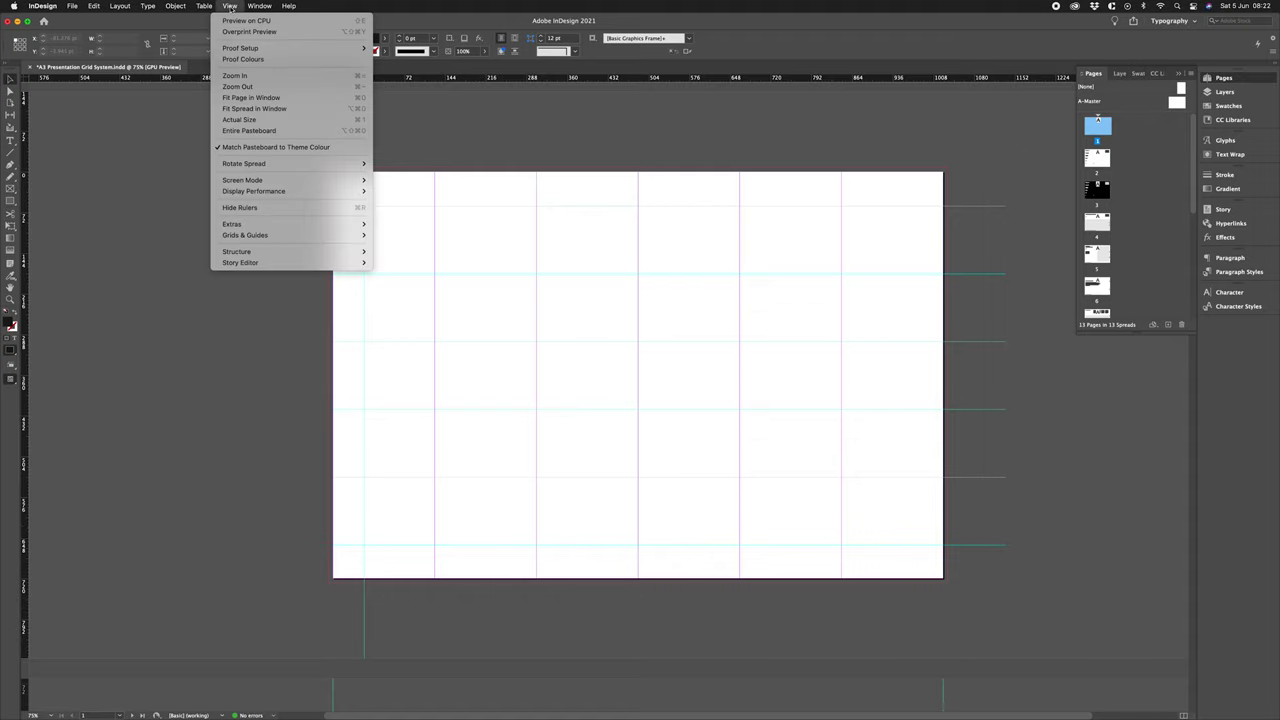
{"action": "mouse_move", "coordinate": [293, 229]}
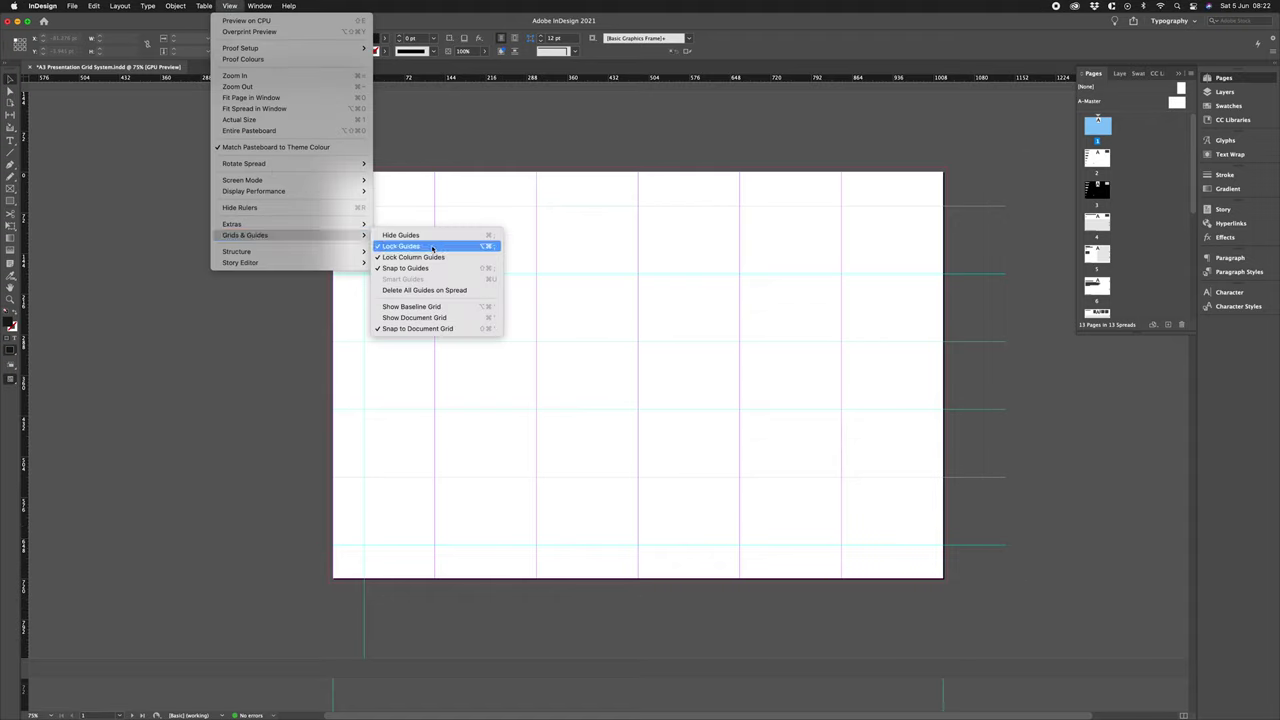
{"action": "left_click", "coordinate": [400, 246]}
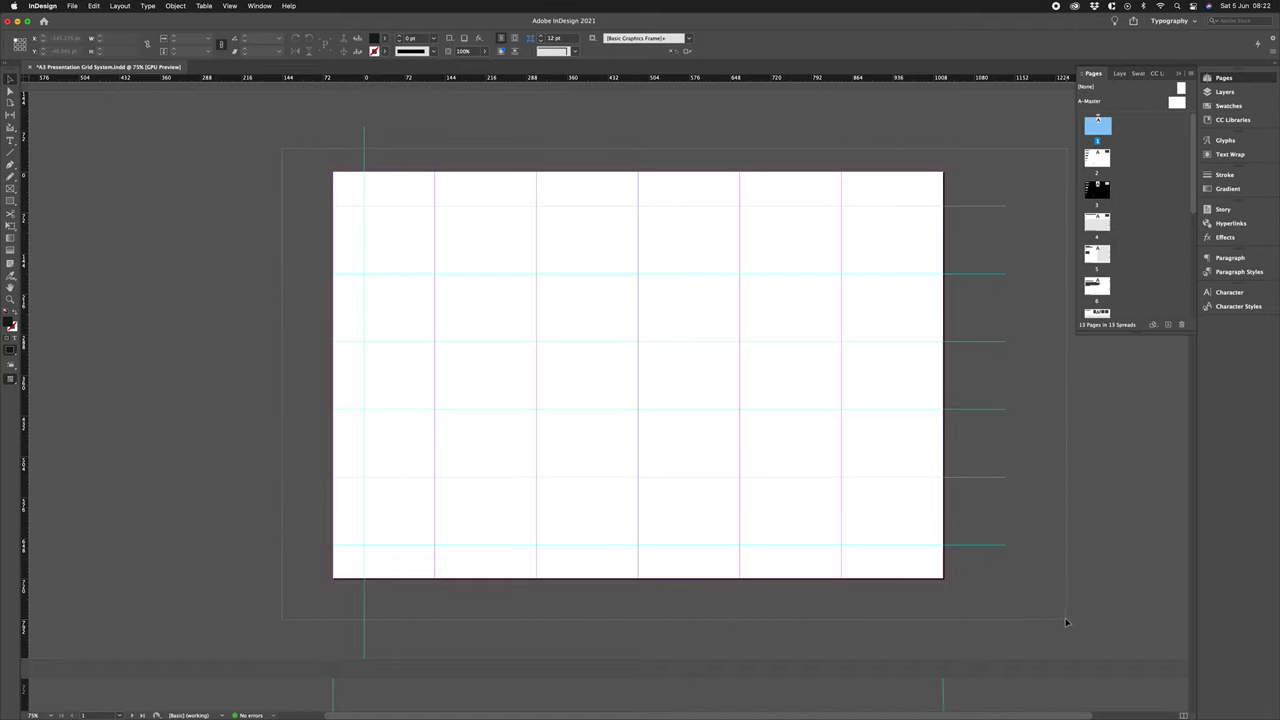
{"action": "left_click", "coordinate": [1017, 594]}
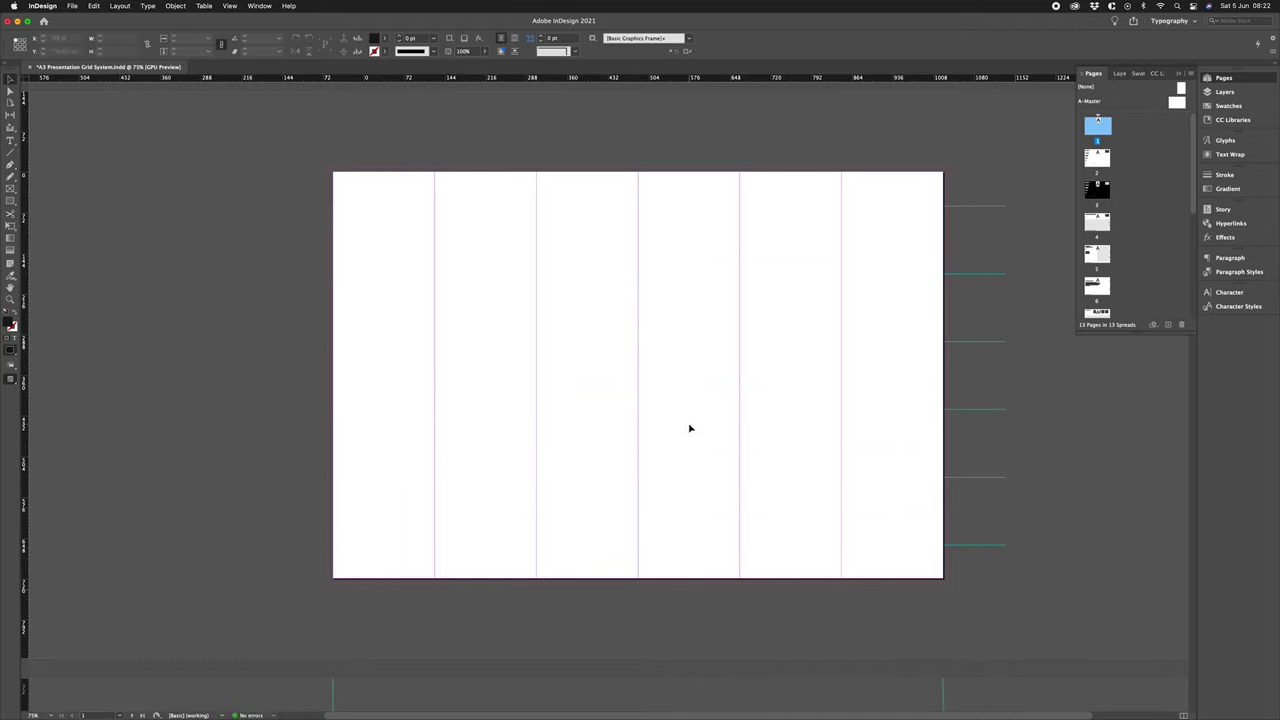
{"action": "left_click", "coordinate": [120, 6]}
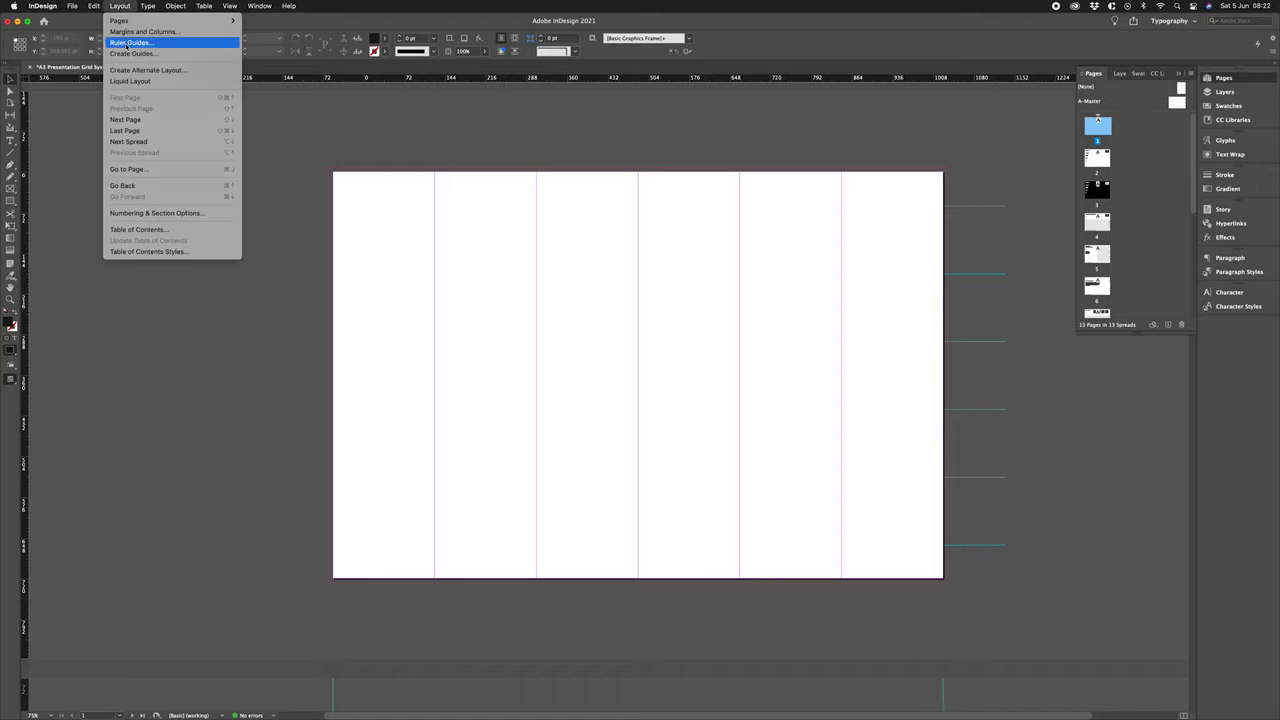
Create guides with 6 rows and a 0 pt gutter.
{"action": "left_click", "coordinate": [129, 52]}
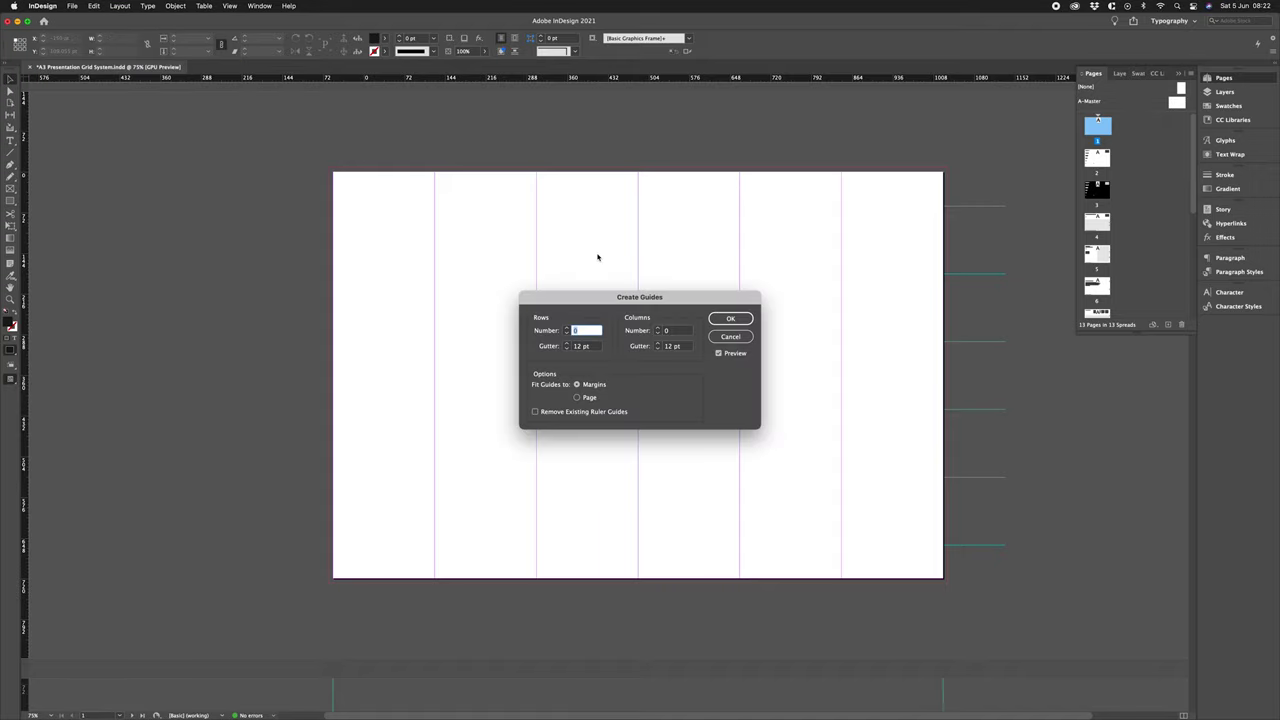
{"action": "left_click", "coordinate": [566, 348]}
{"action": "type", "text": "5"}
{"action": "left_click", "coordinate": [567, 328]}
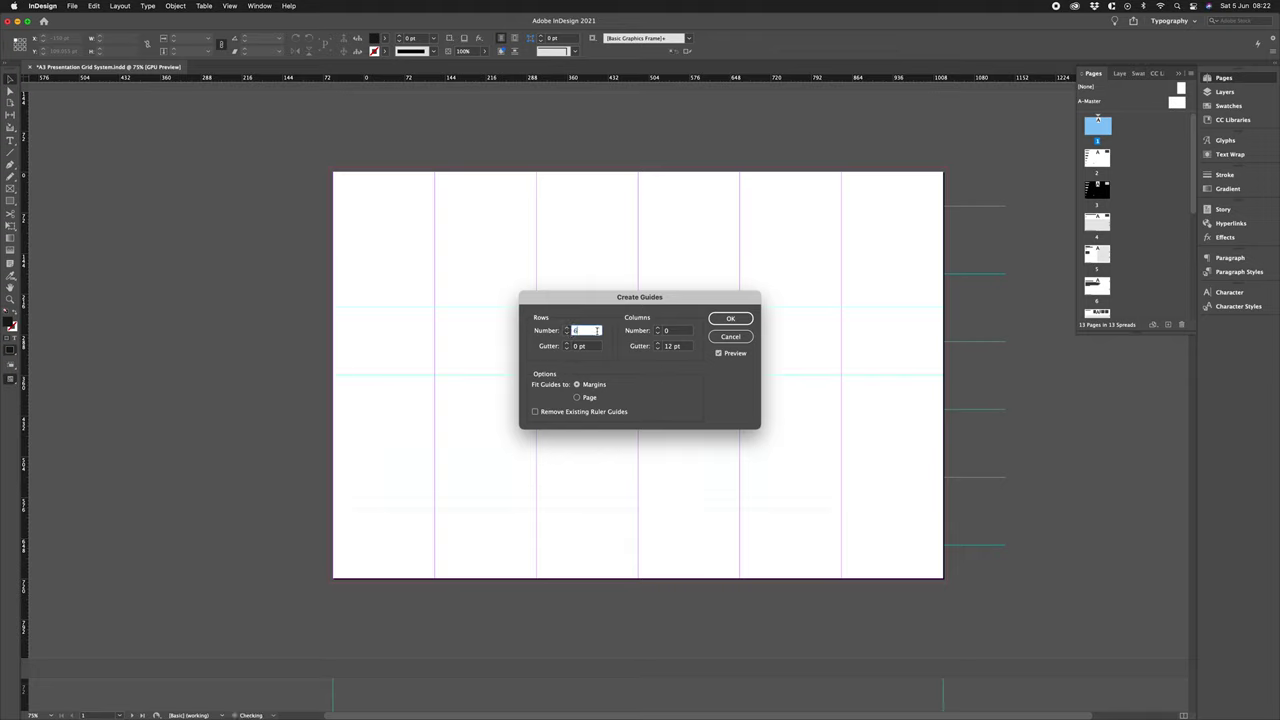
{"action": "left_click", "coordinate": [723, 318]}
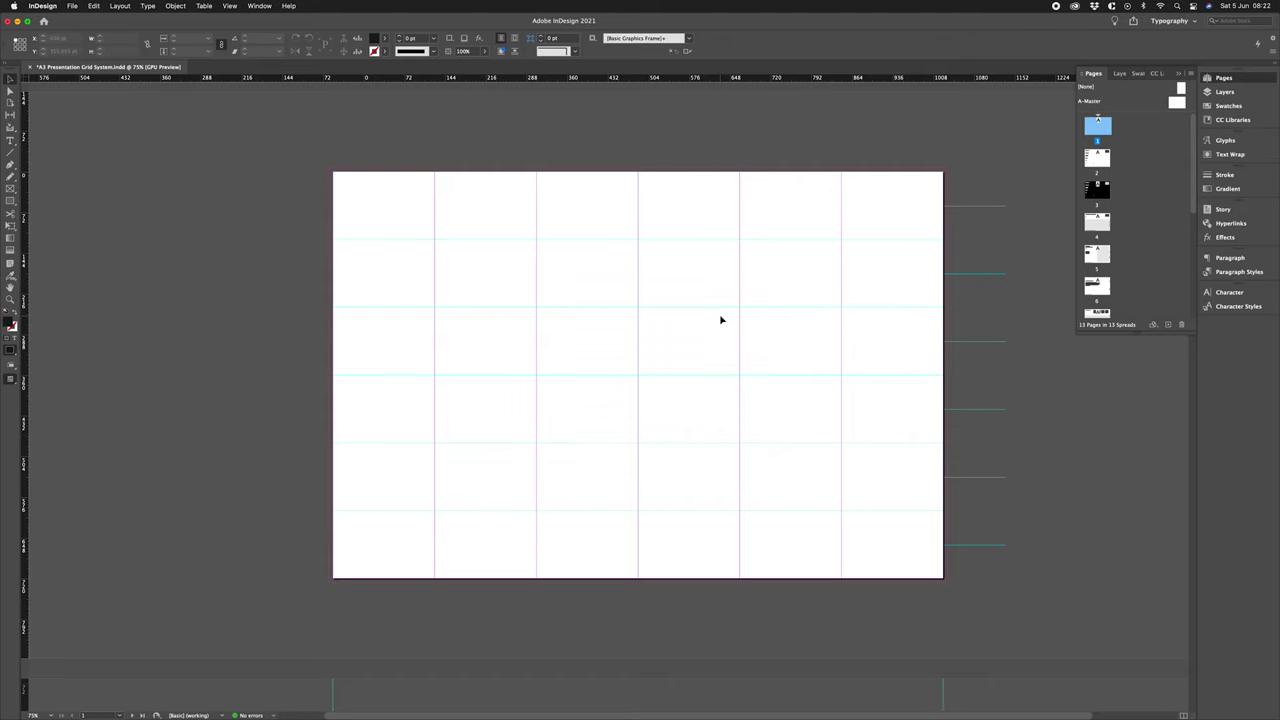
Show the document grid and move the ruler zero point to the page's top-left corner.
{"action": "key", "text": "super+apostrophe"}
{"action": "key", "text": "super+apostrophe"}
{"action": "key", "text": "super+apostrophe"}
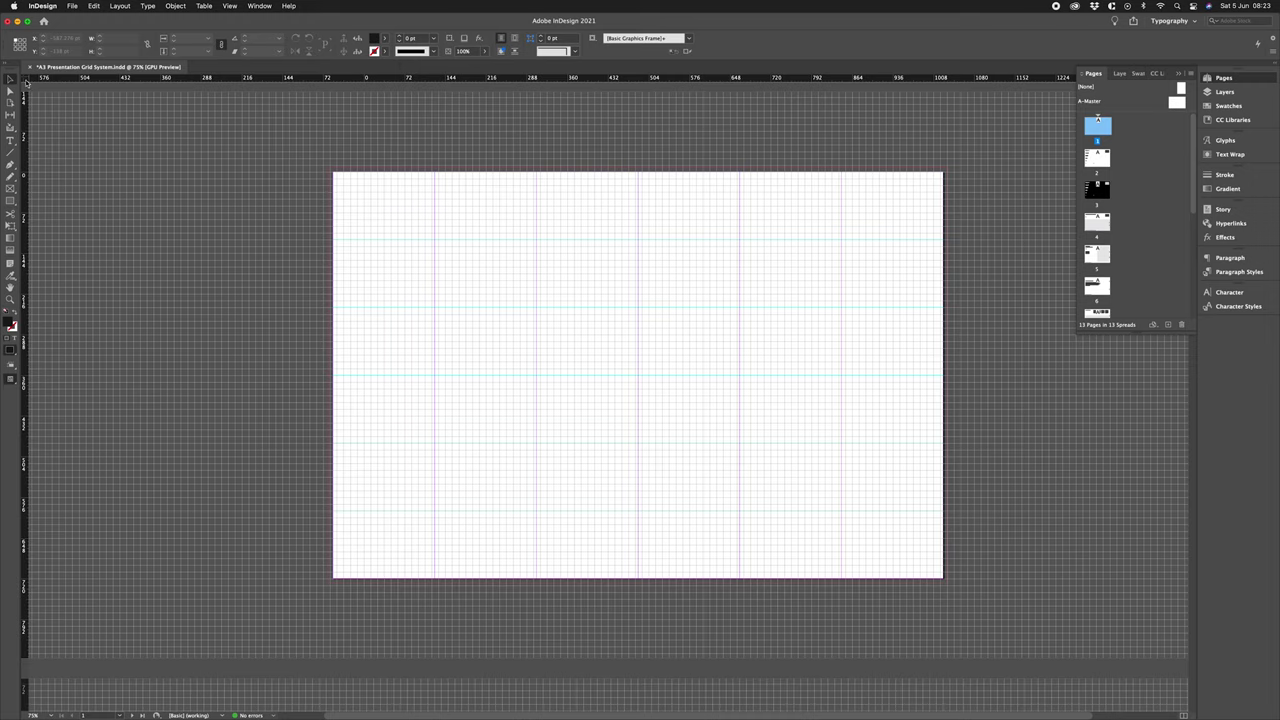
{"action": "left_click_drag", "start_coordinate": [25, 80], "coordinate": [335, 175]}
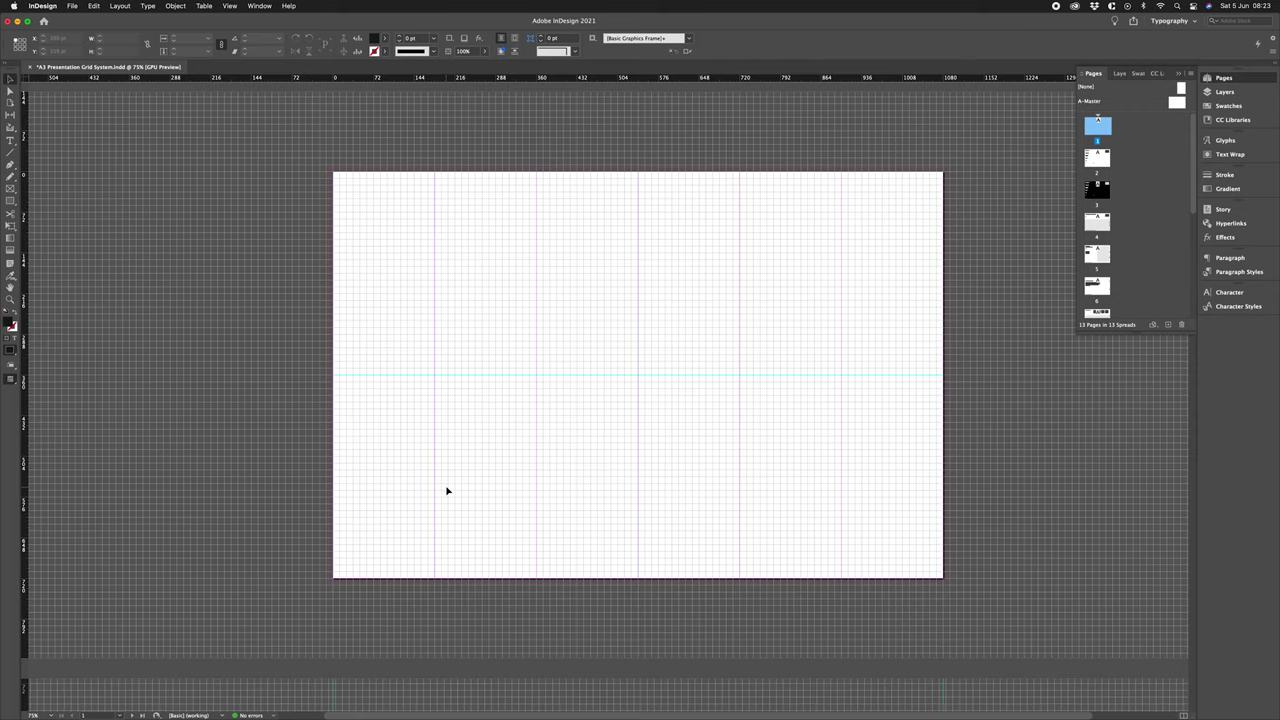
{"action": "key", "text": "super+apostrophe"}
{"action": "key", "text": "super+apostrophe"}
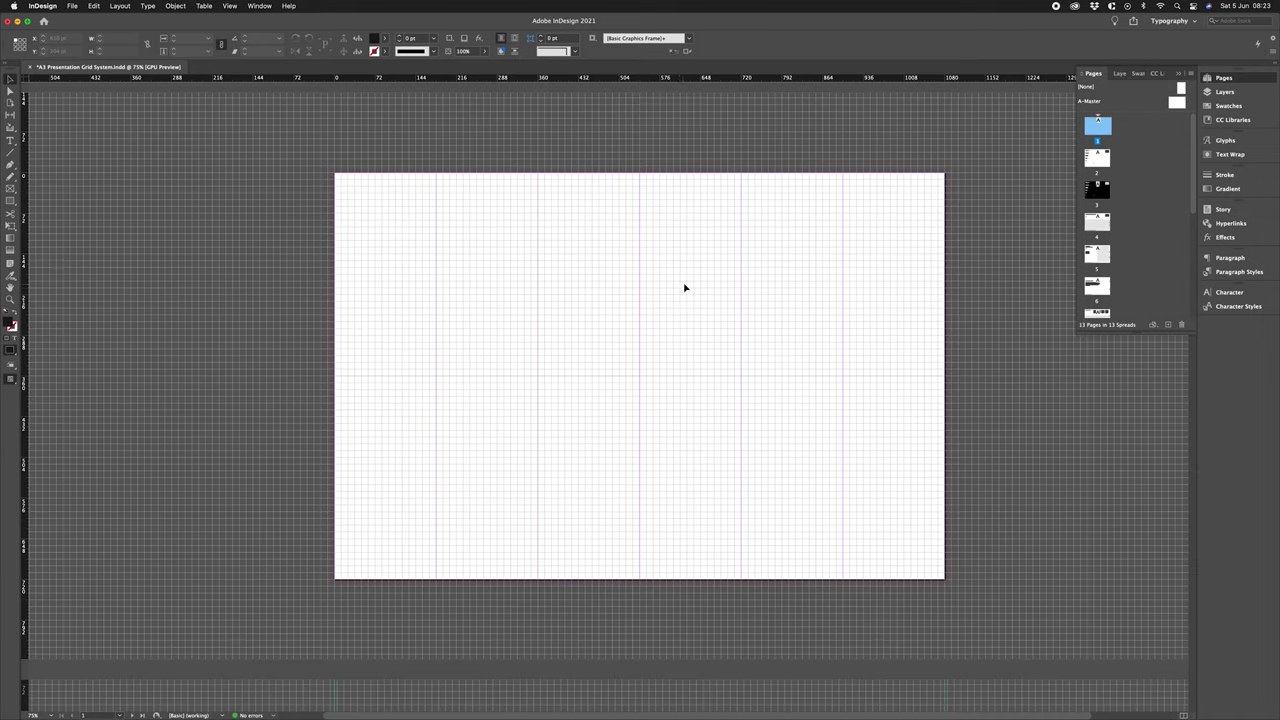
Close the presentation without saving and quit InDesign.
{"action": "left_click", "coordinate": [8, 20]}
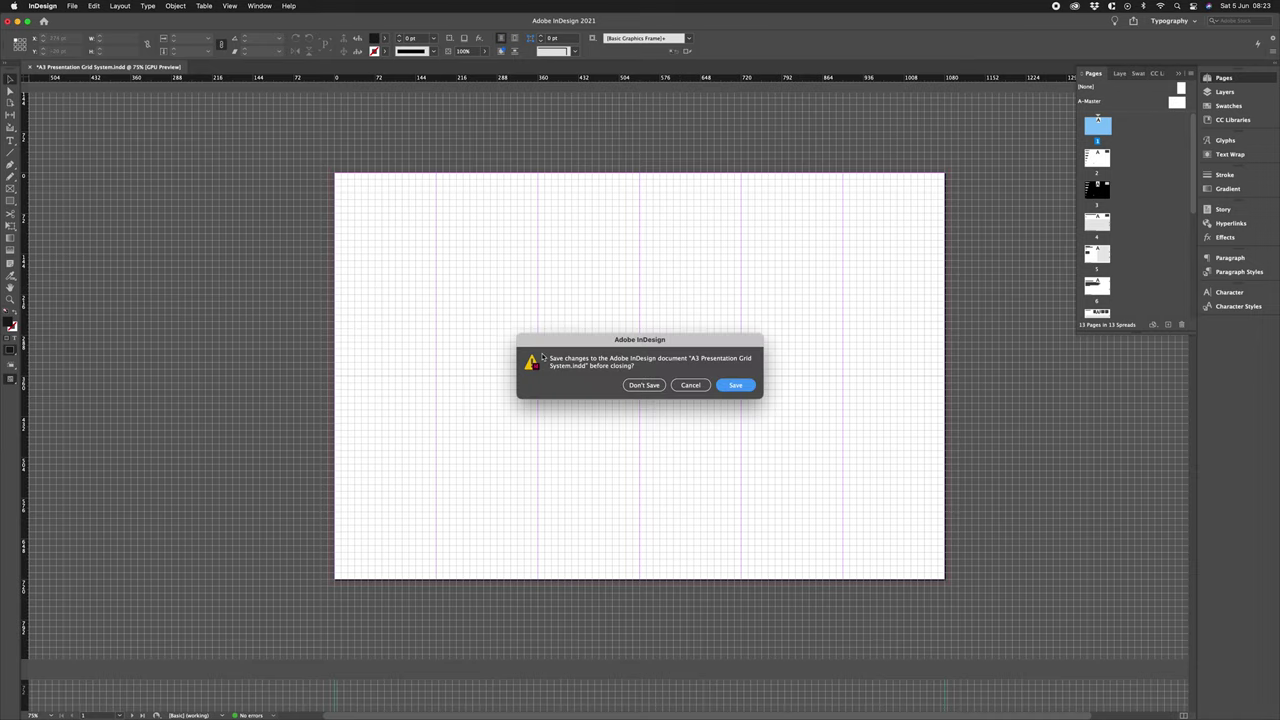
{"action": "left_click", "coordinate": [644, 386]}
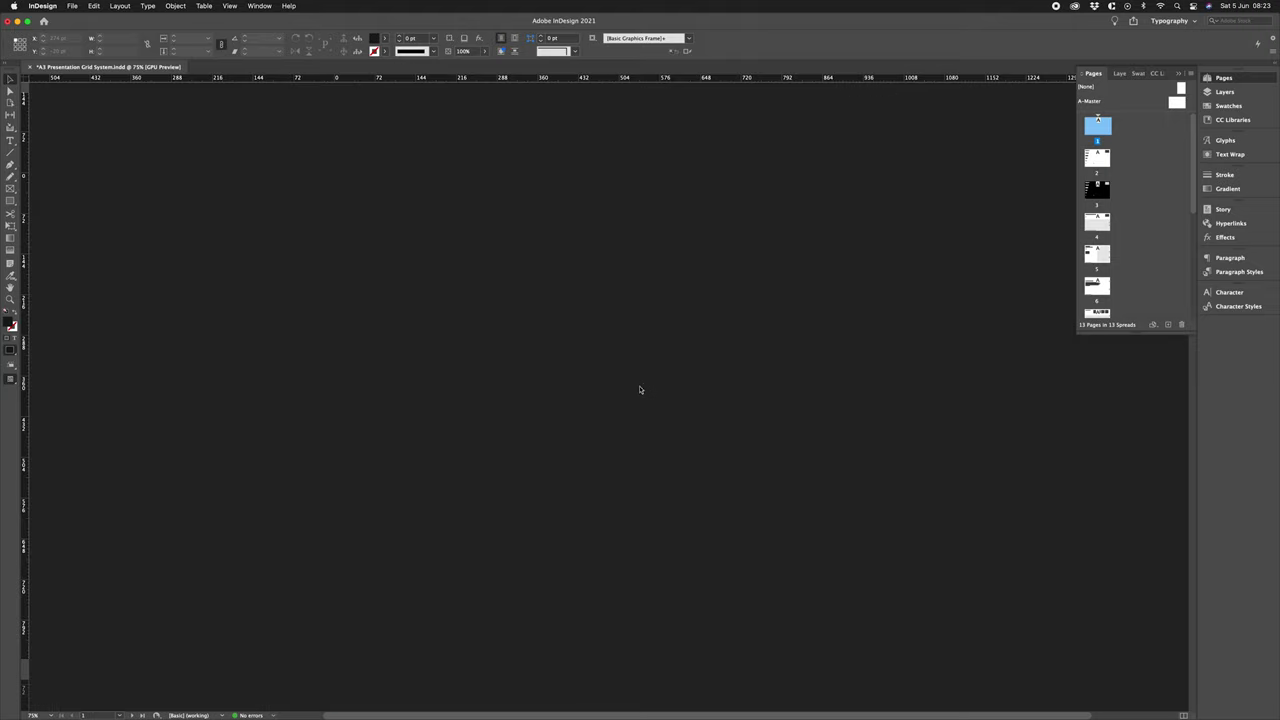
{"action": "key", "text": "super+q"}
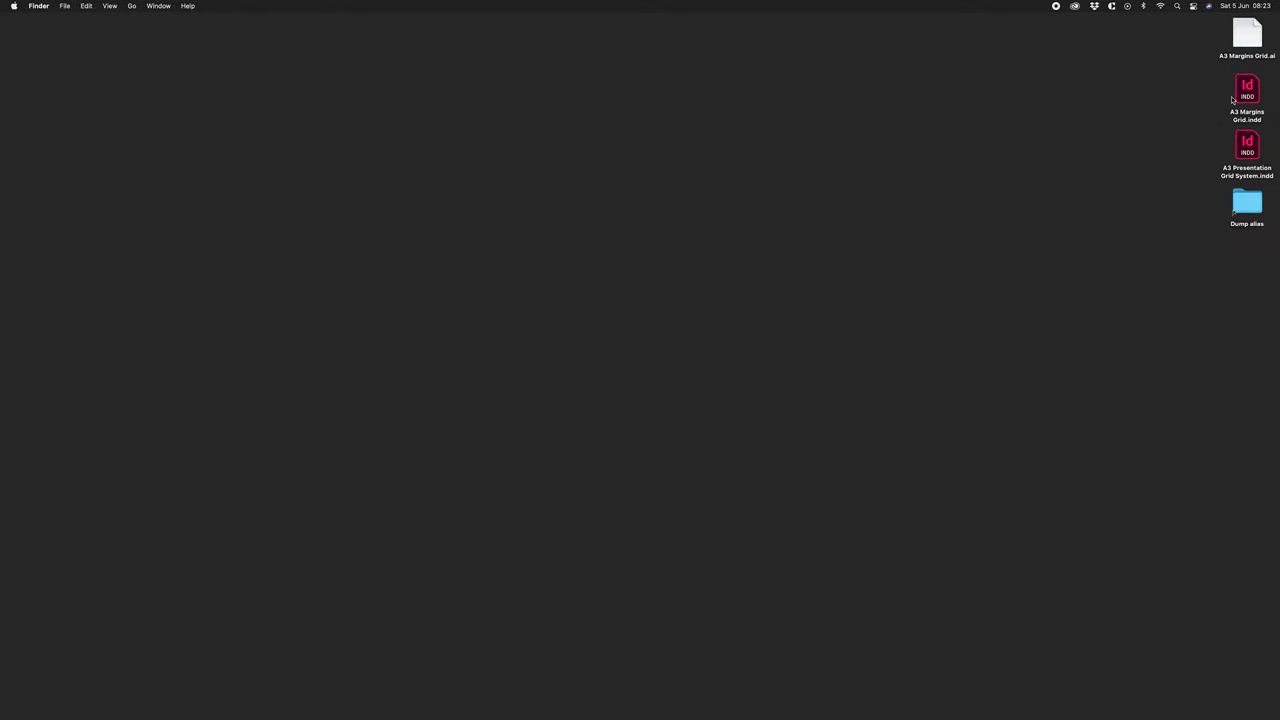
Open A3 Margins Grid.indd and check its six-by-six guides with the grid toggled.
{"action": "double_click", "coordinate": [1250, 96]}
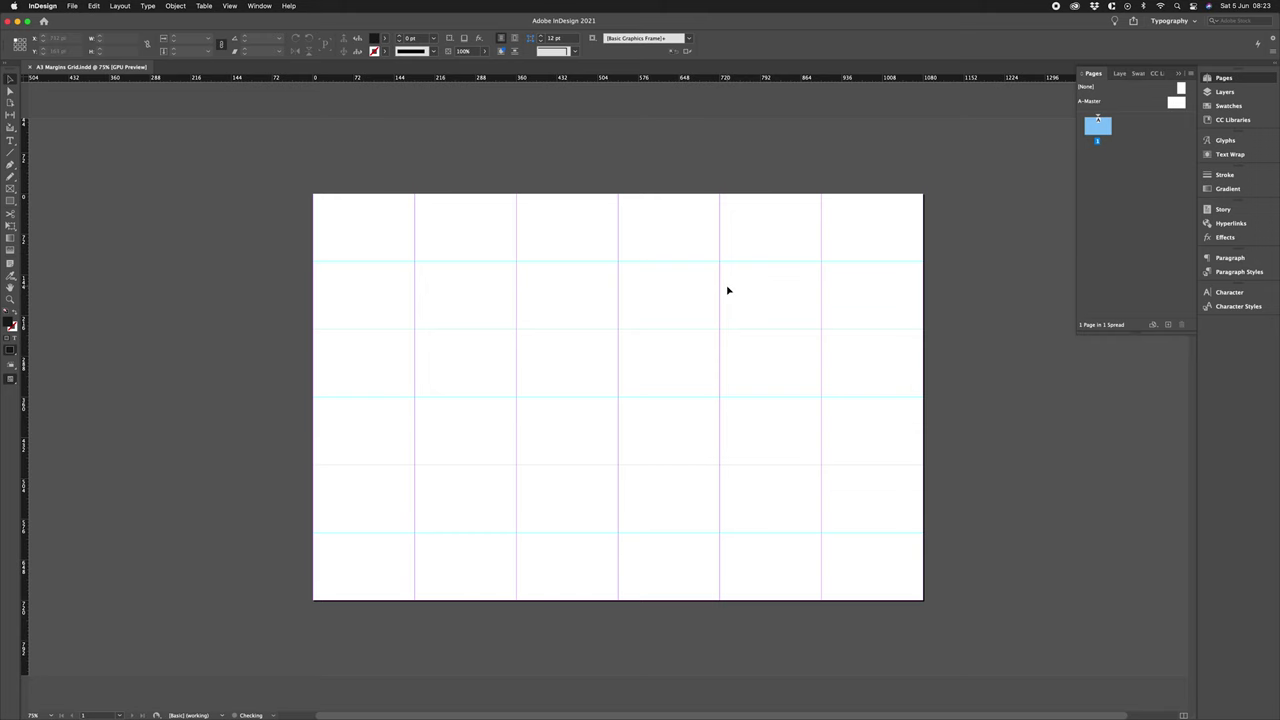
{"action": "key", "text": "super+apostrophe"}
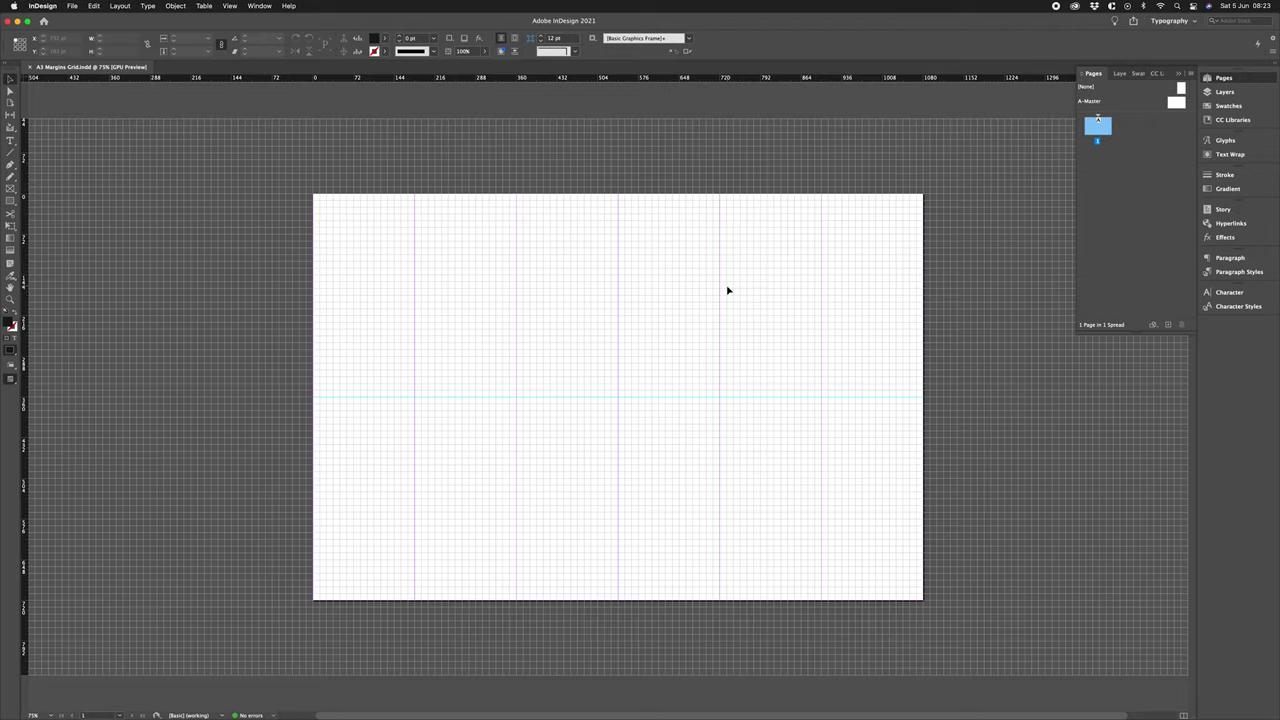
{"action": "key", "text": "super+apostrophe"}
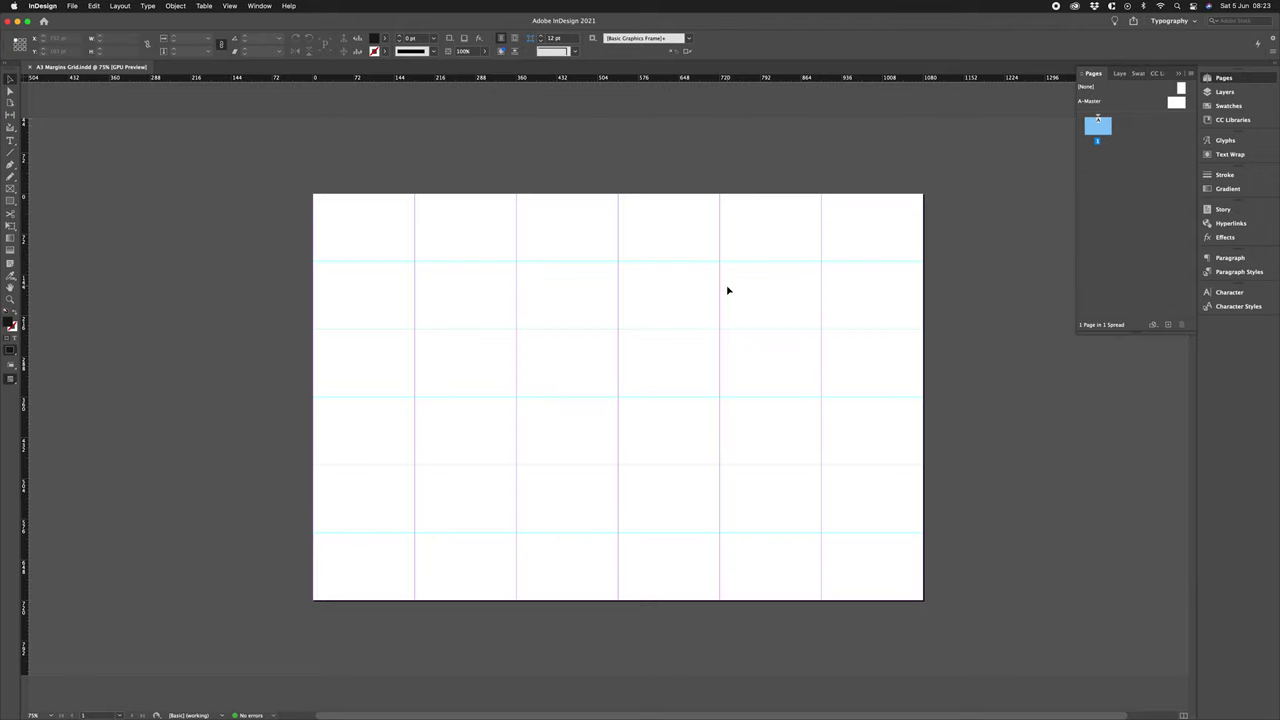
{"action": "key", "text": "super+apostrophe"}
{"action": "key", "text": "super+apostrophe"}
{"action": "scroll", "coordinate": [760, 289], "scroll_direction": "right", "scroll_amount": 2}
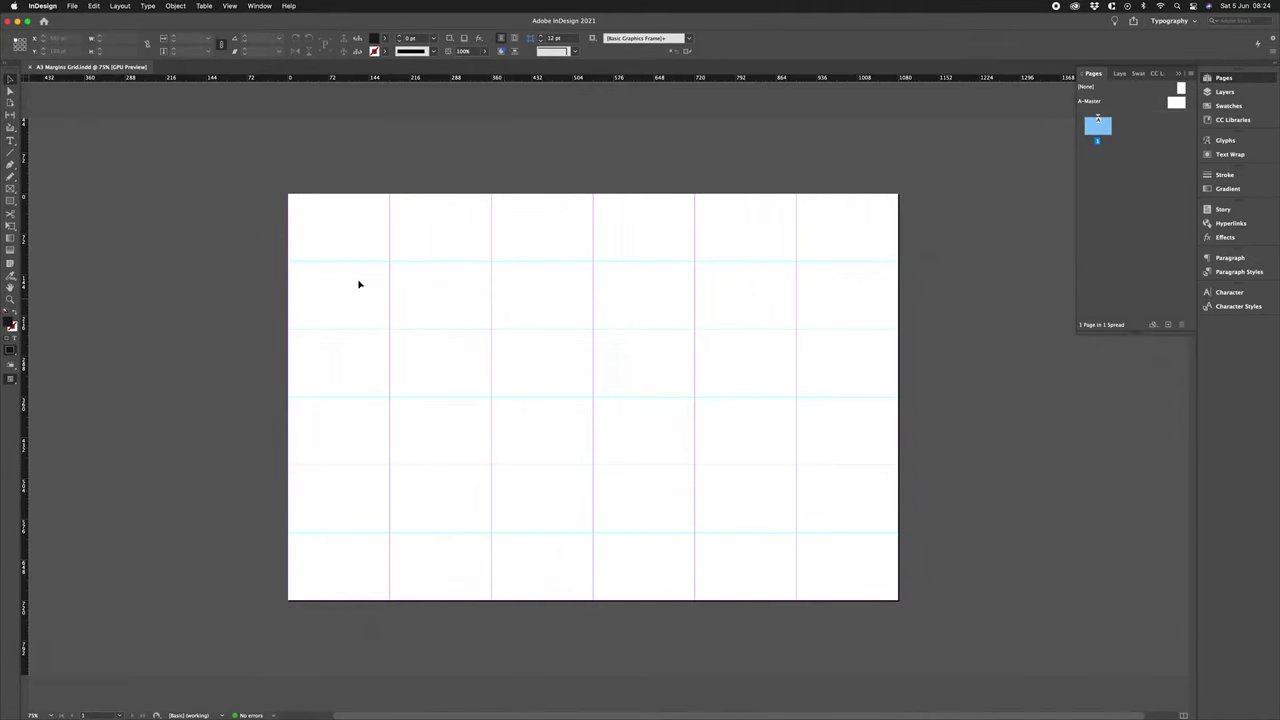
{"action": "scroll", "coordinate": [335, 265], "scroll_direction": "left", "scroll_amount": 4}
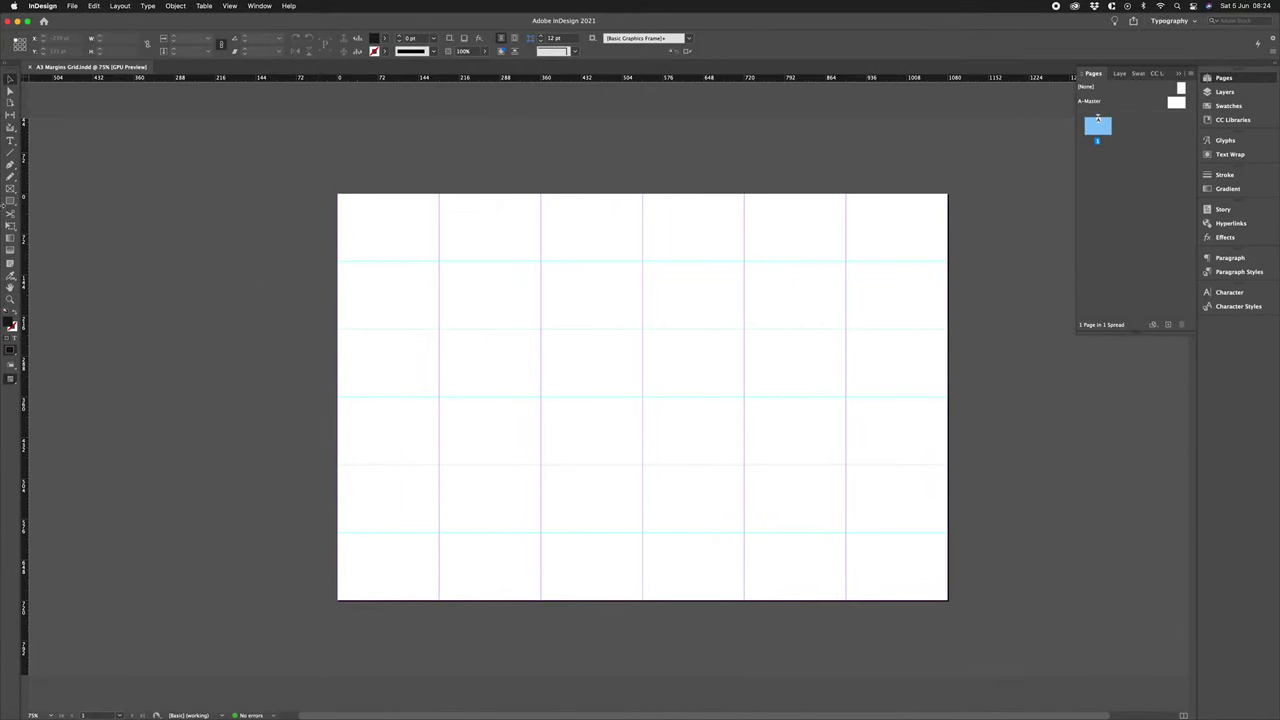
Draw a black rectangle in the top-left cell, duplicate it diagonally to the bottom-right, then hide InDesign.
{"action": "left_click", "coordinate": [10, 201]}
{"action": "left_click_drag", "start_coordinate": [338, 194], "coordinate": [500, 297]}
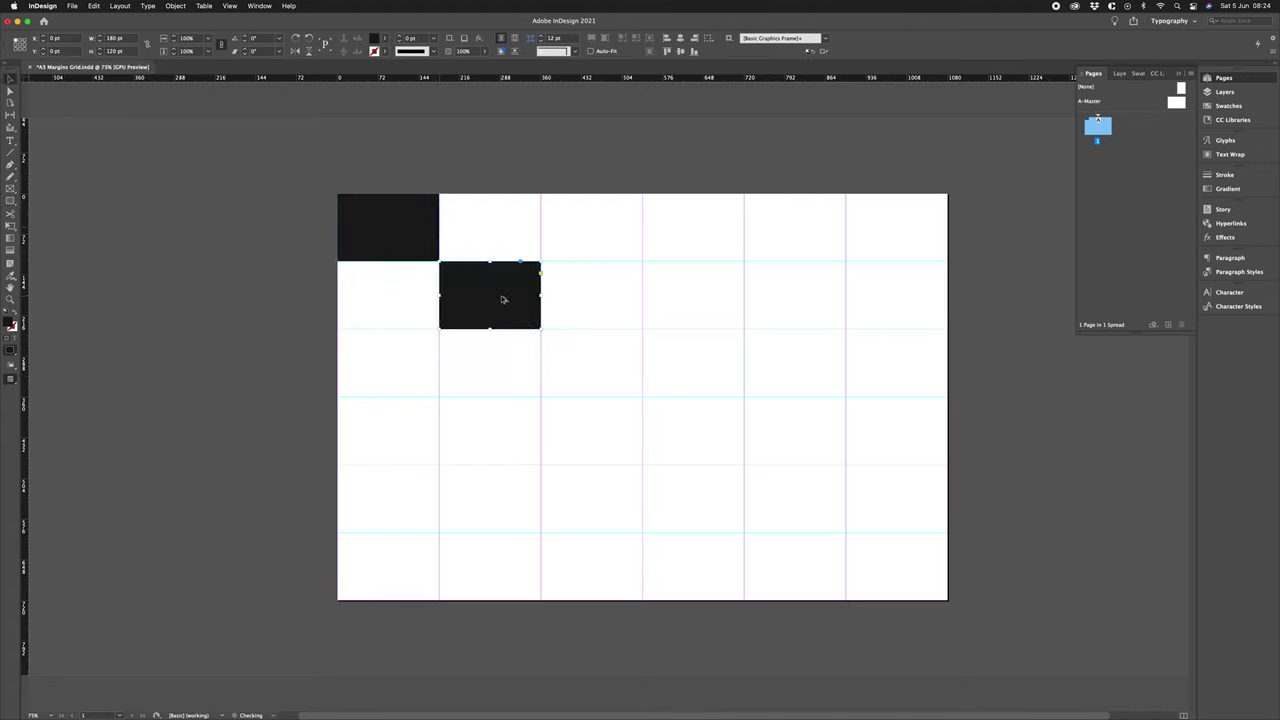
{"action": "left_click", "coordinate": [413, 232], "text": "shift"}
{"action": "left_click_drag", "start_coordinate": [413, 232], "coordinate": [816, 494]}
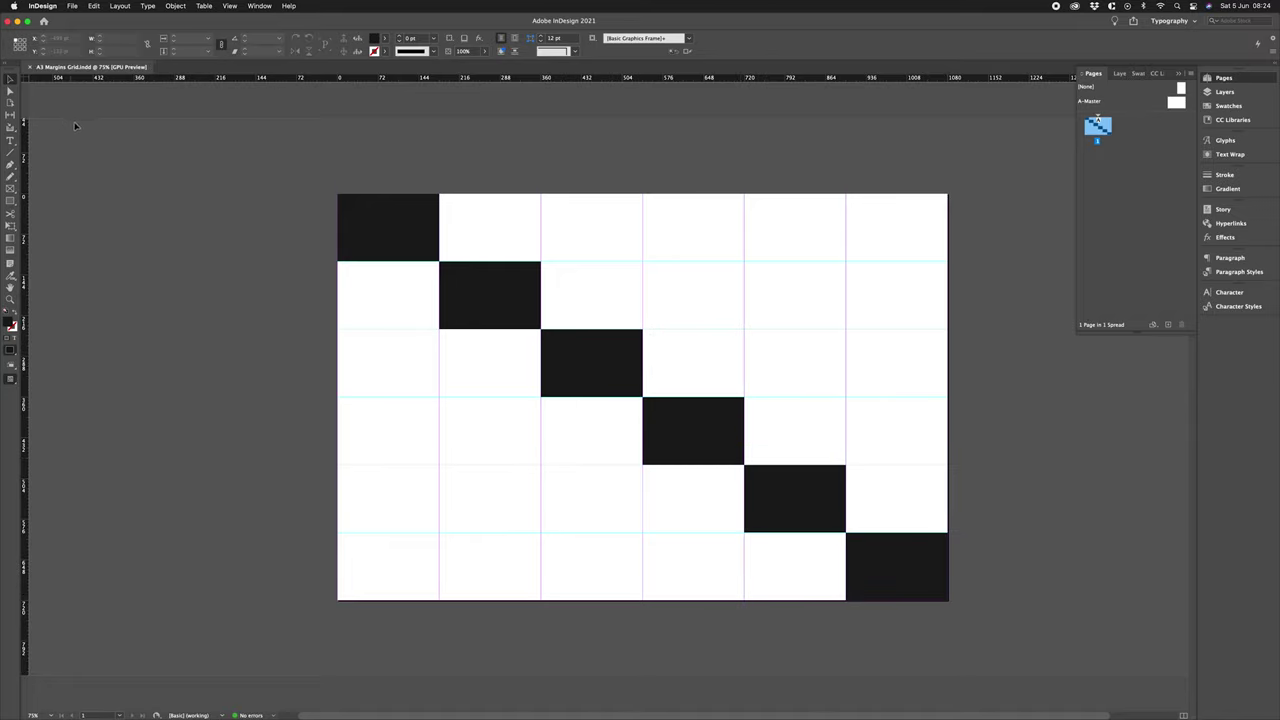
{"action": "key", "text": "super+q"}
Reopen A3 Presentation Grid System.indd and insert a blank A-Master page at the start.
{"action": "double_click", "coordinate": [1247, 203]}
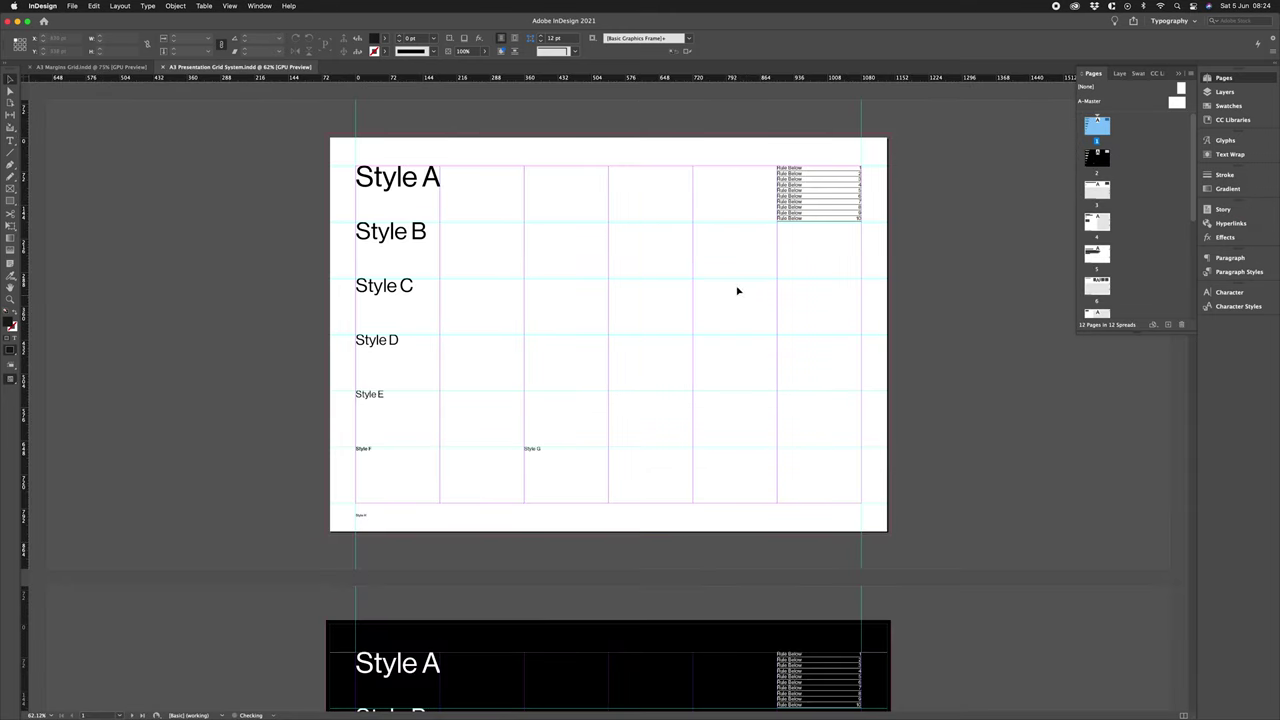
{"action": "left_click", "coordinate": [1177, 103]}
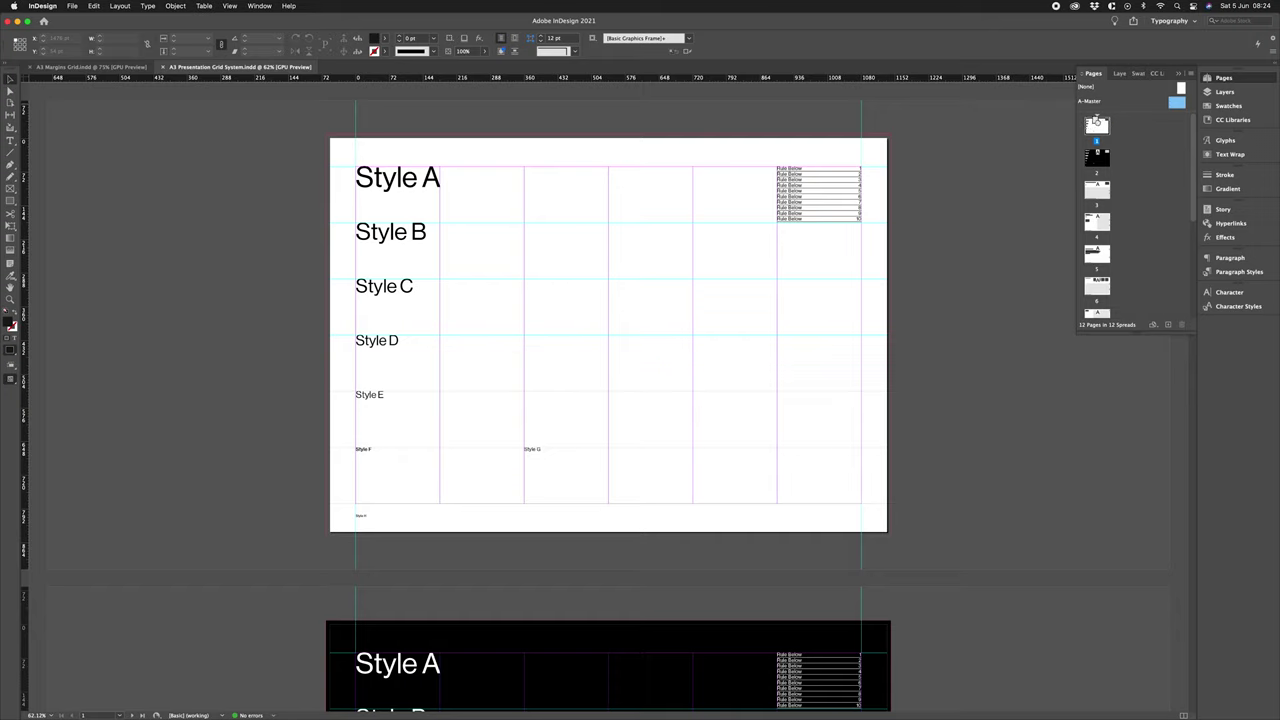
{"action": "left_click_drag", "start_coordinate": [1096, 120], "coordinate": [1096, 122]}
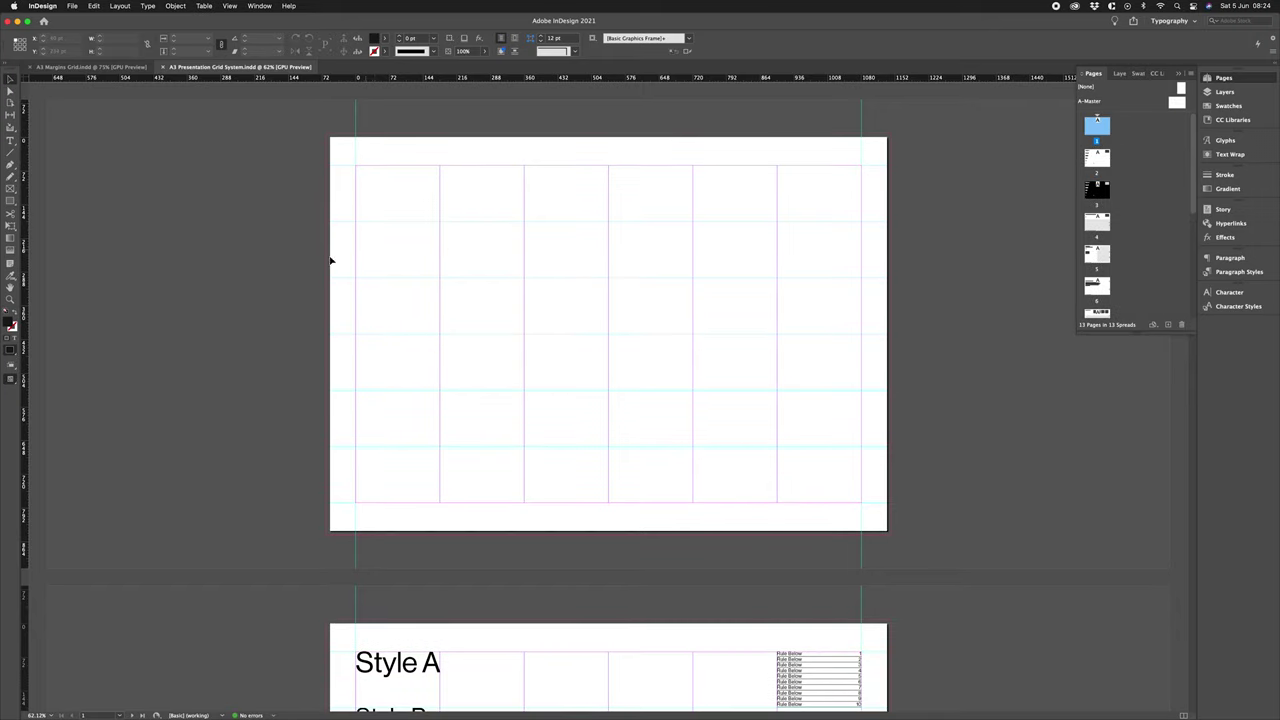
Place A3 Margins Grid.indd with cropping set to Page bounding box.
{"action": "key", "text": "super+d"}
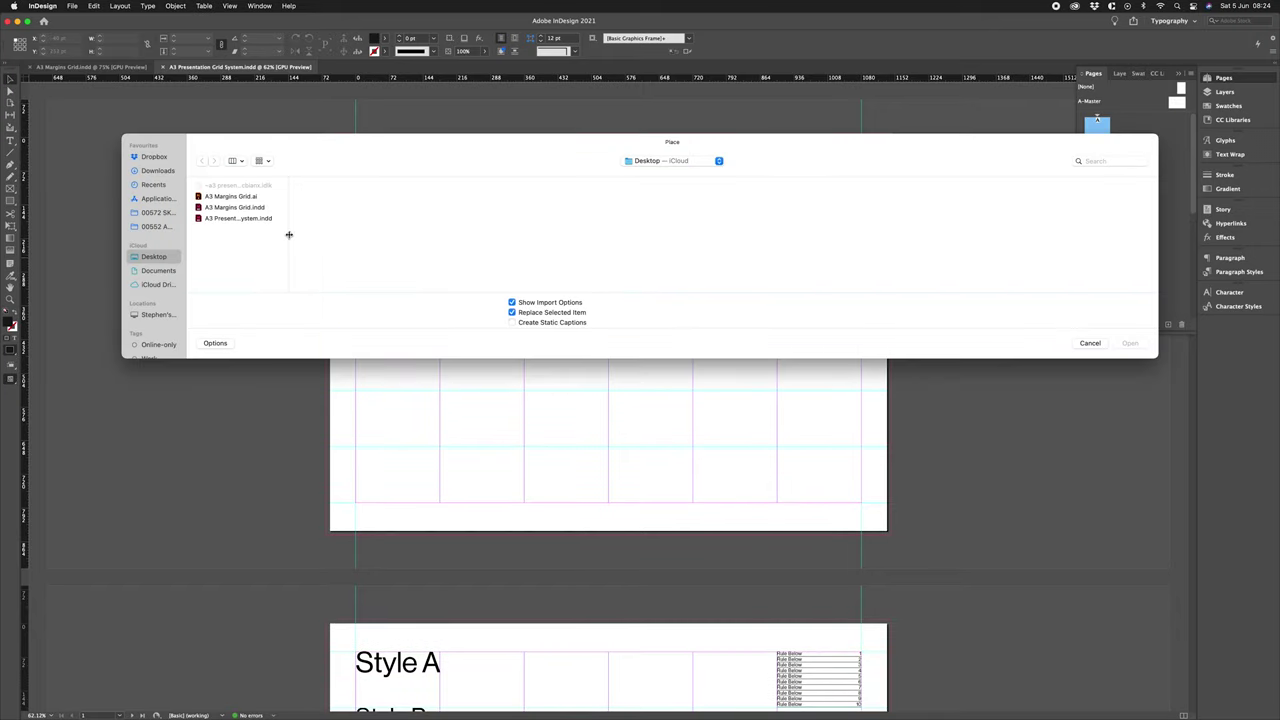
{"action": "left_click_drag", "start_coordinate": [289, 234], "coordinate": [400, 229]}
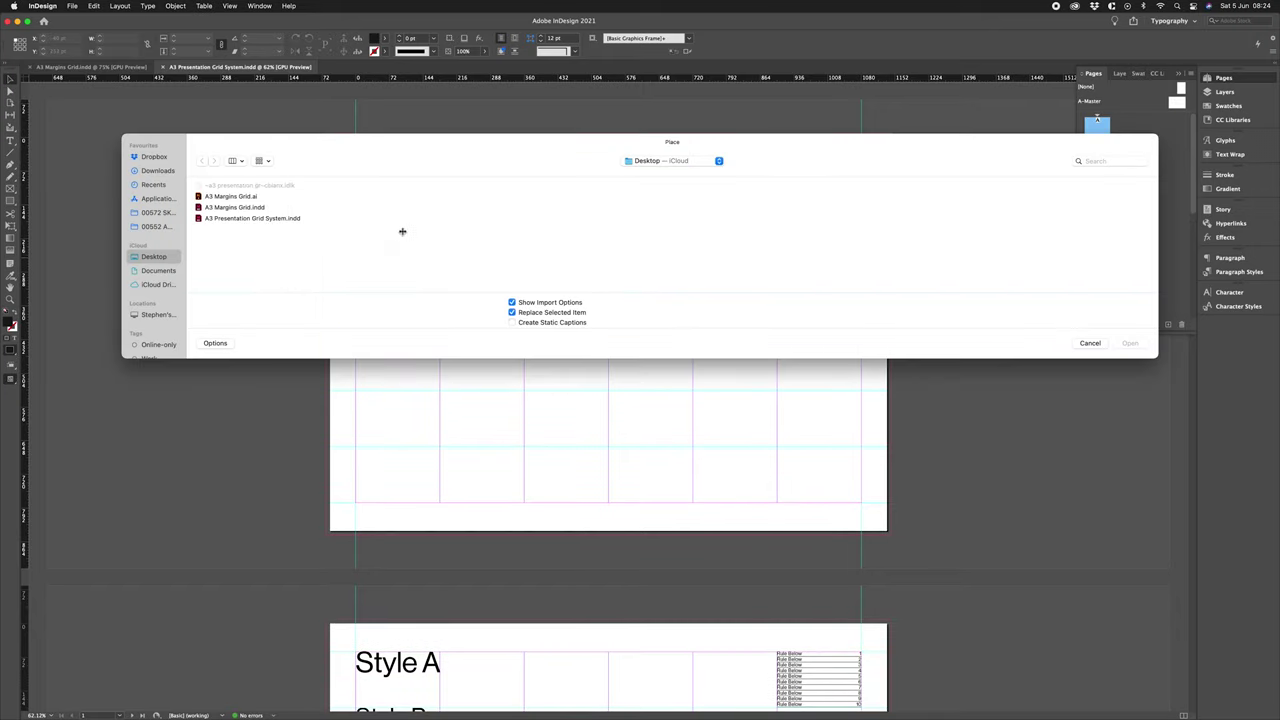
{"action": "left_click", "coordinate": [266, 219]}
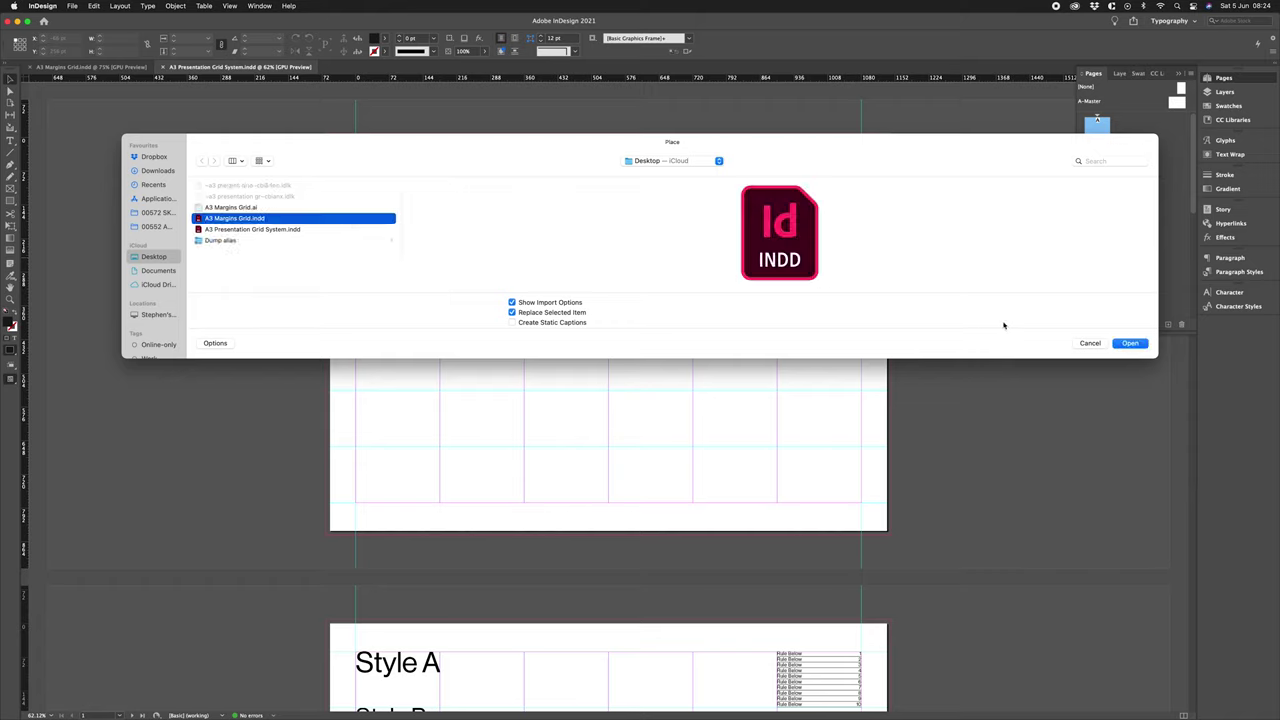
{"action": "left_click", "coordinate": [1128, 343]}
{"action": "left_click", "coordinate": [696, 378]}
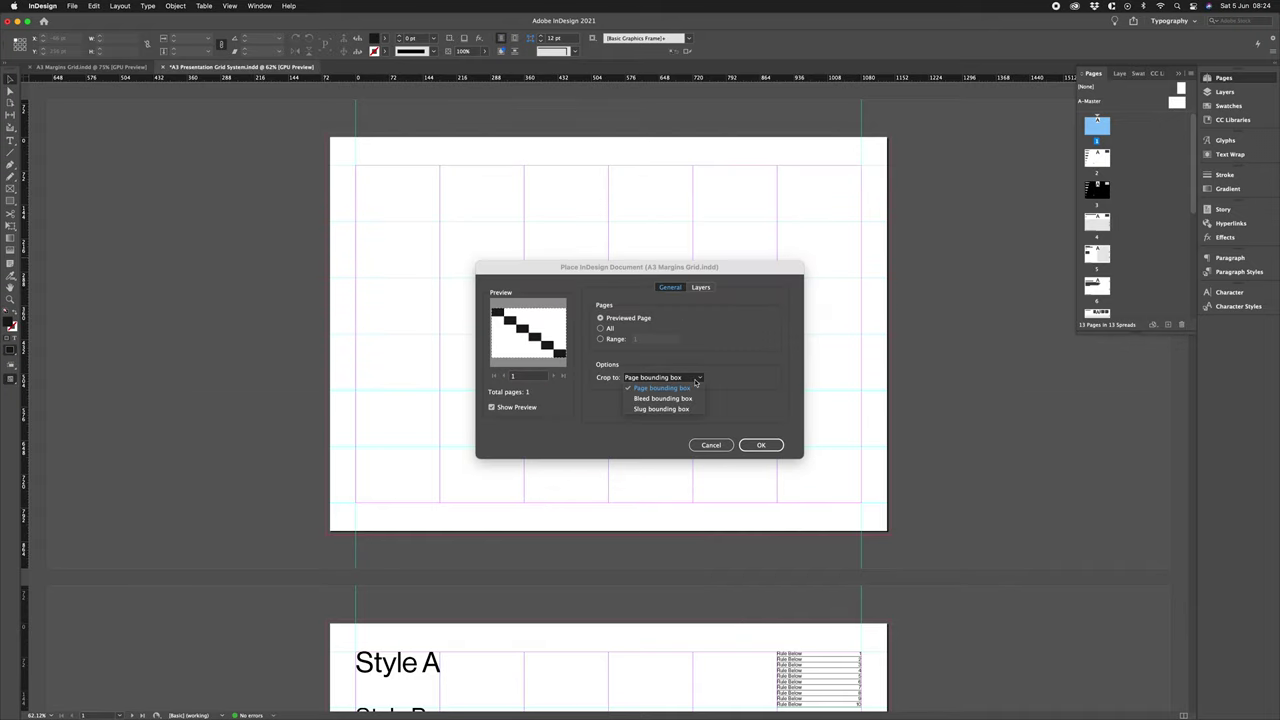
{"action": "left_click", "coordinate": [685, 387]}
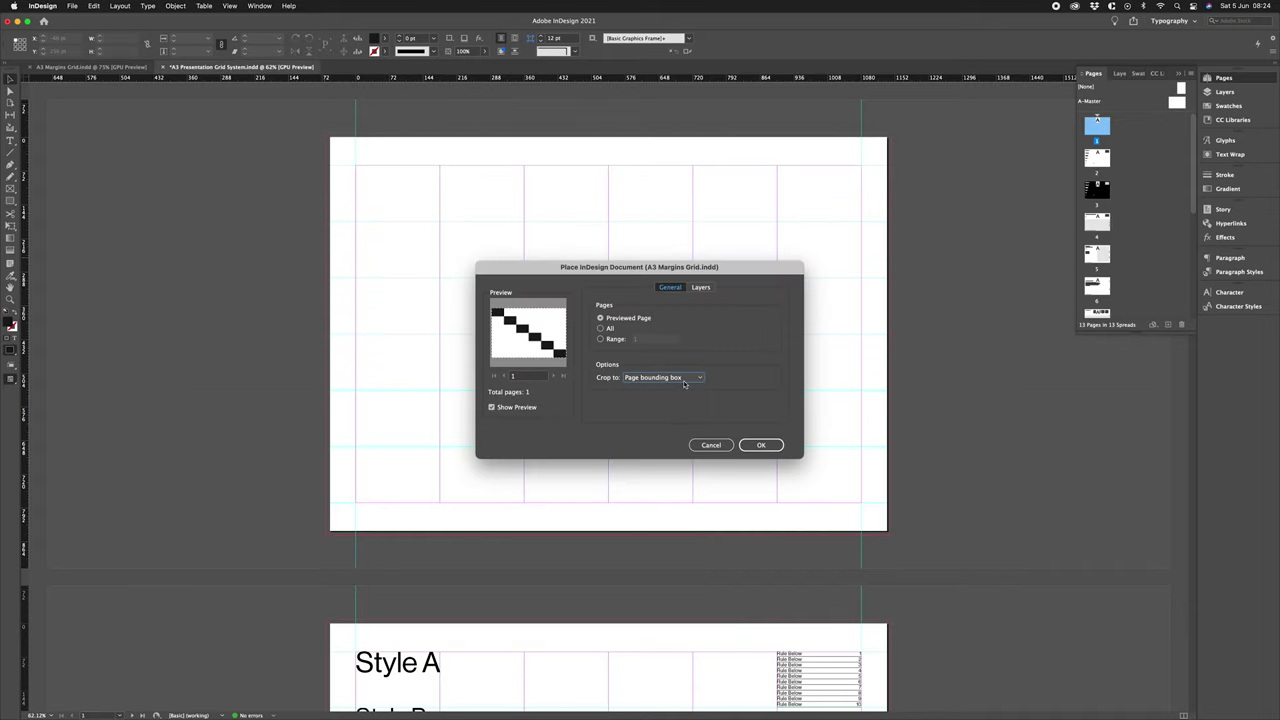
Drop the placed page onto page 1, align it to the top-left corner, and show the grid.
{"action": "key", "text": "Return"}
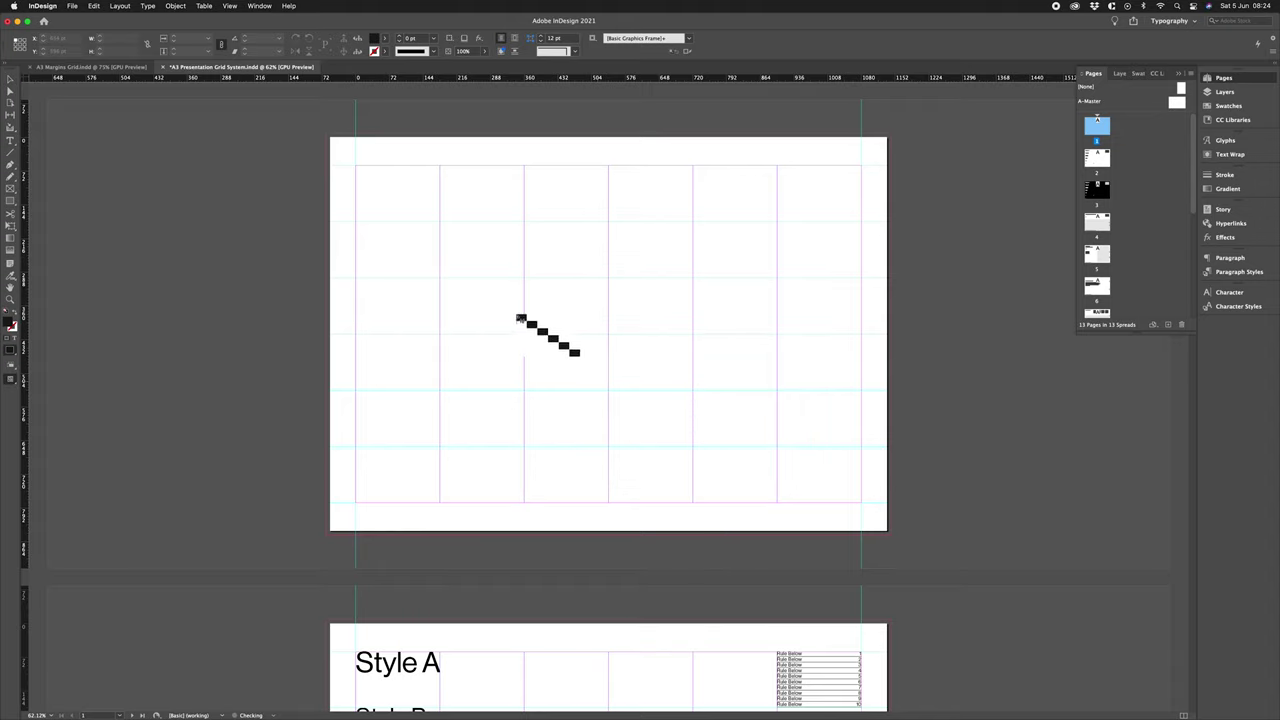
{"action": "left_click", "coordinate": [512, 305]}
{"action": "left_click_drag", "start_coordinate": [538, 331], "coordinate": [383, 197]}
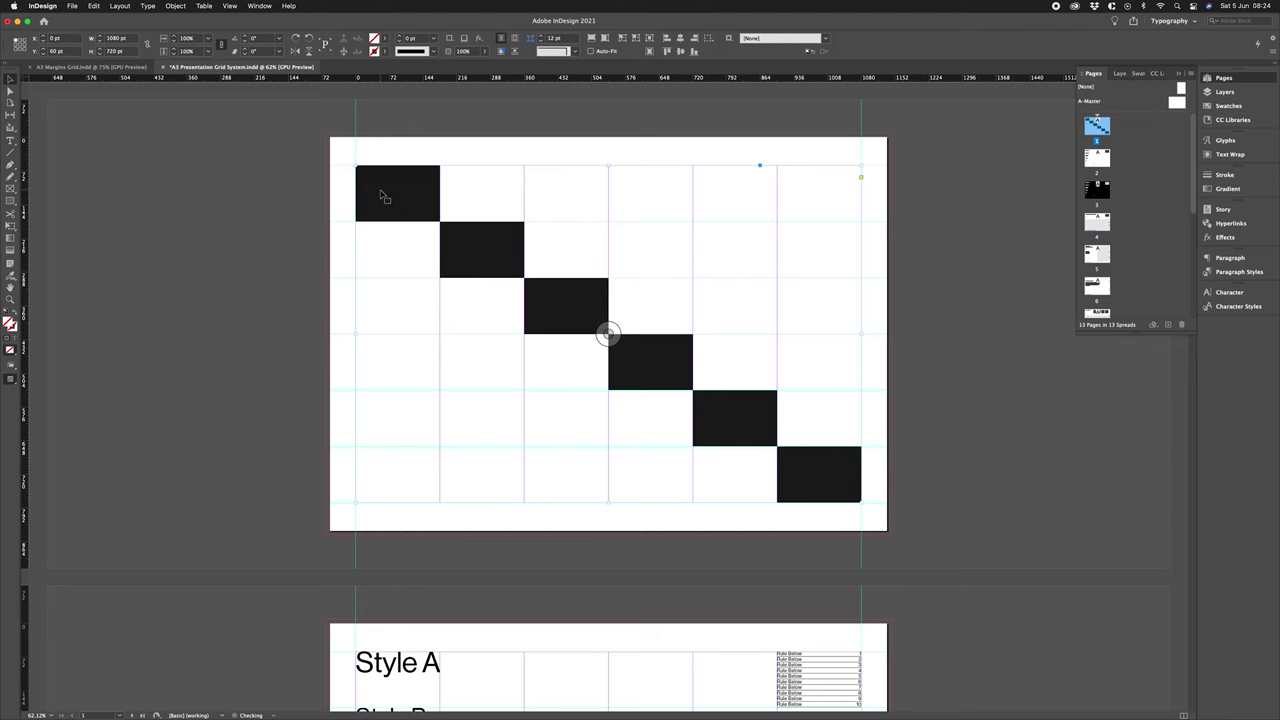
{"action": "key", "text": "super+apostrophe"}
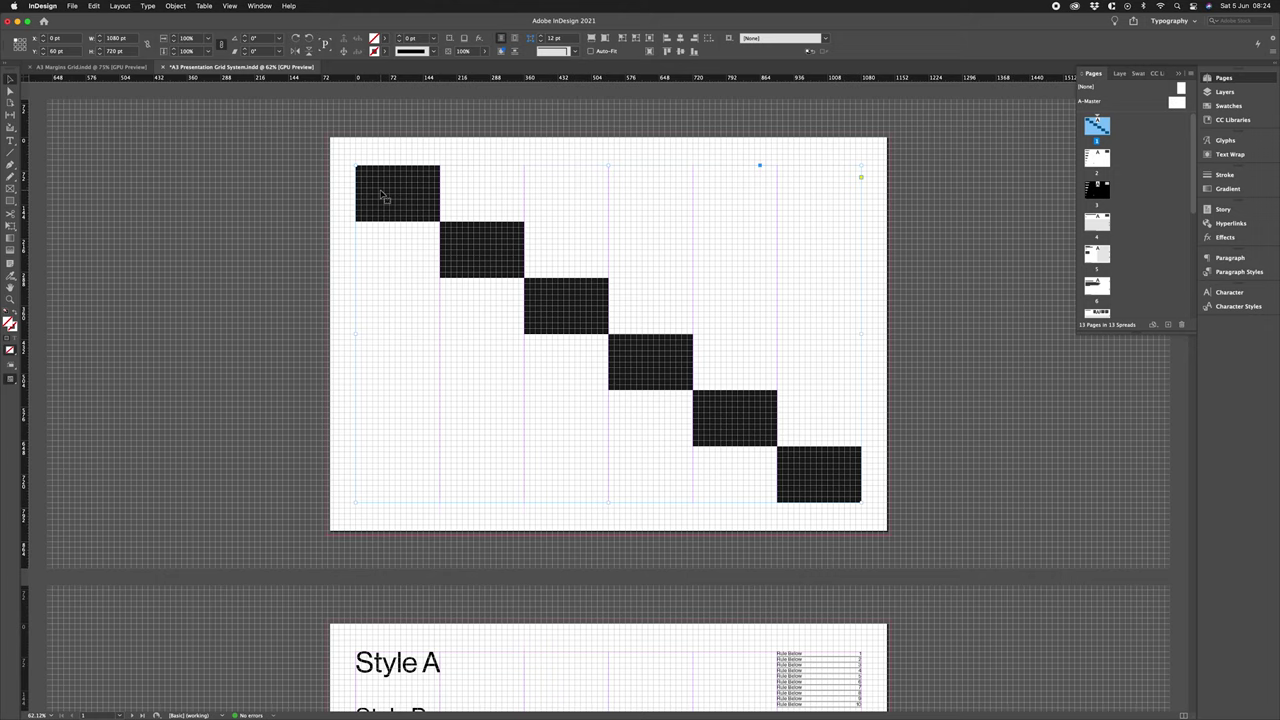
{"action": "left_click", "coordinate": [921, 316]}
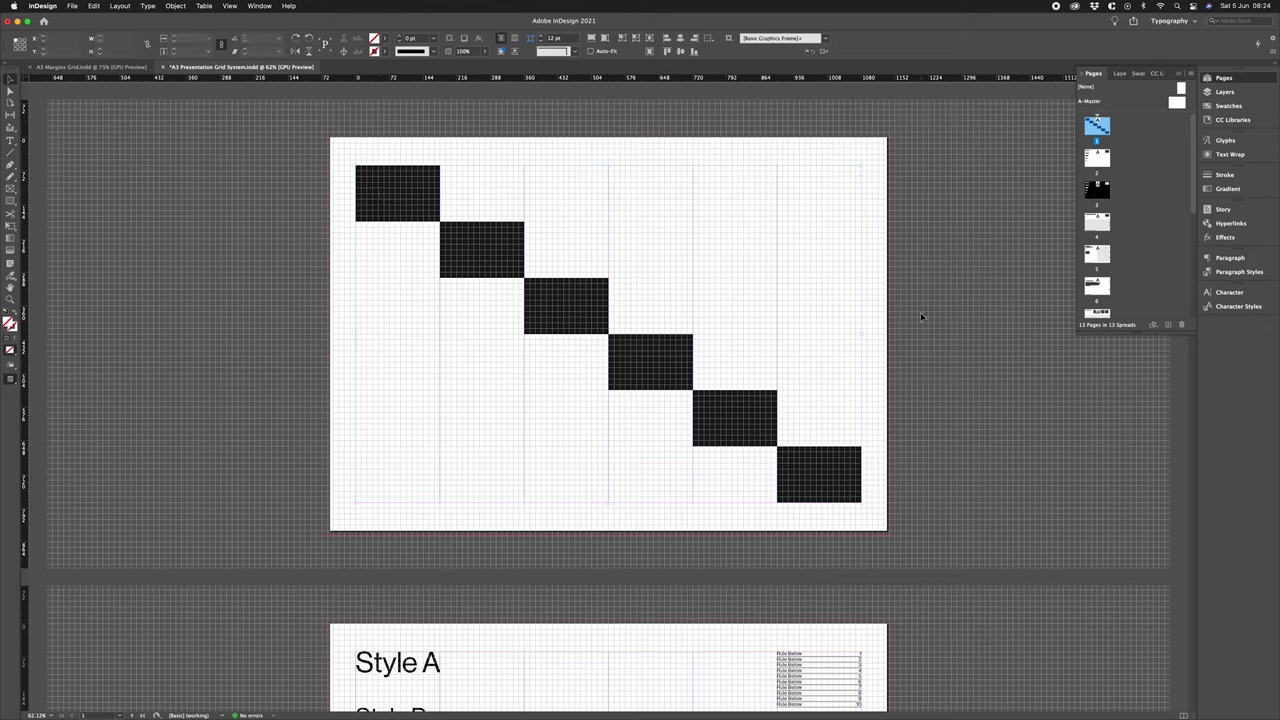
{"action": "left_click", "coordinate": [722, 322]}
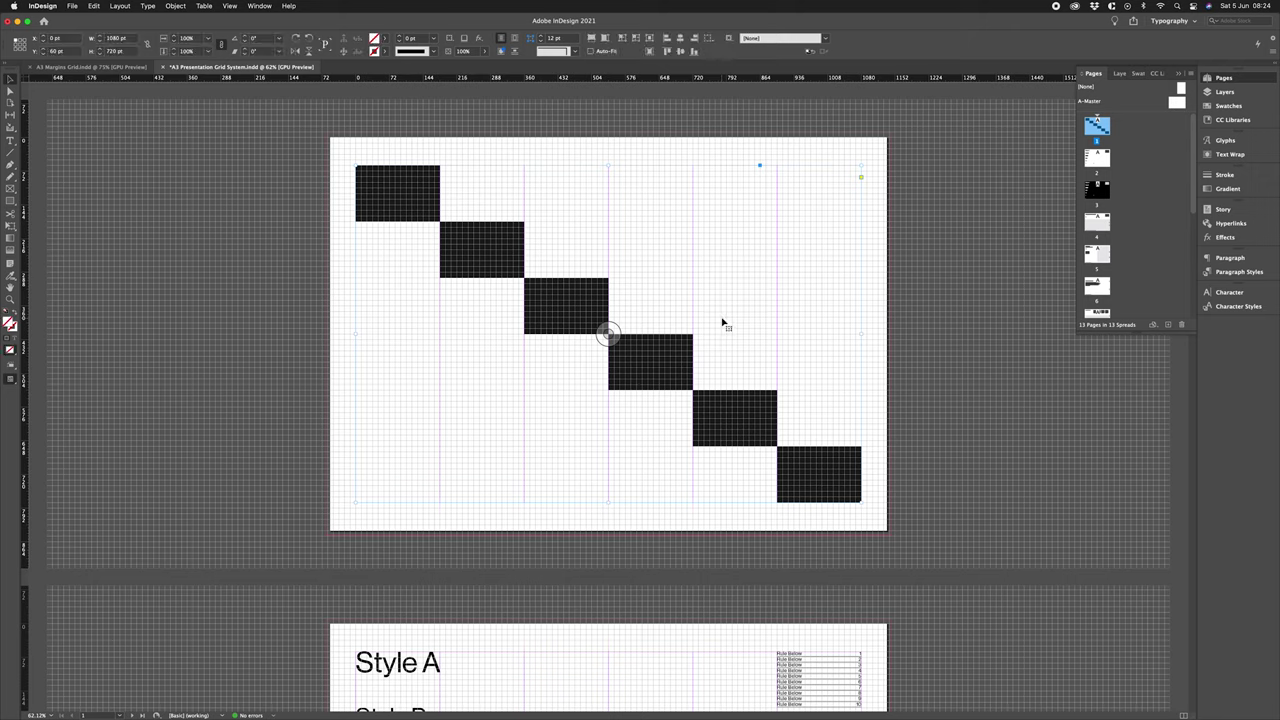
{"action": "left_click", "coordinate": [964, 289]}
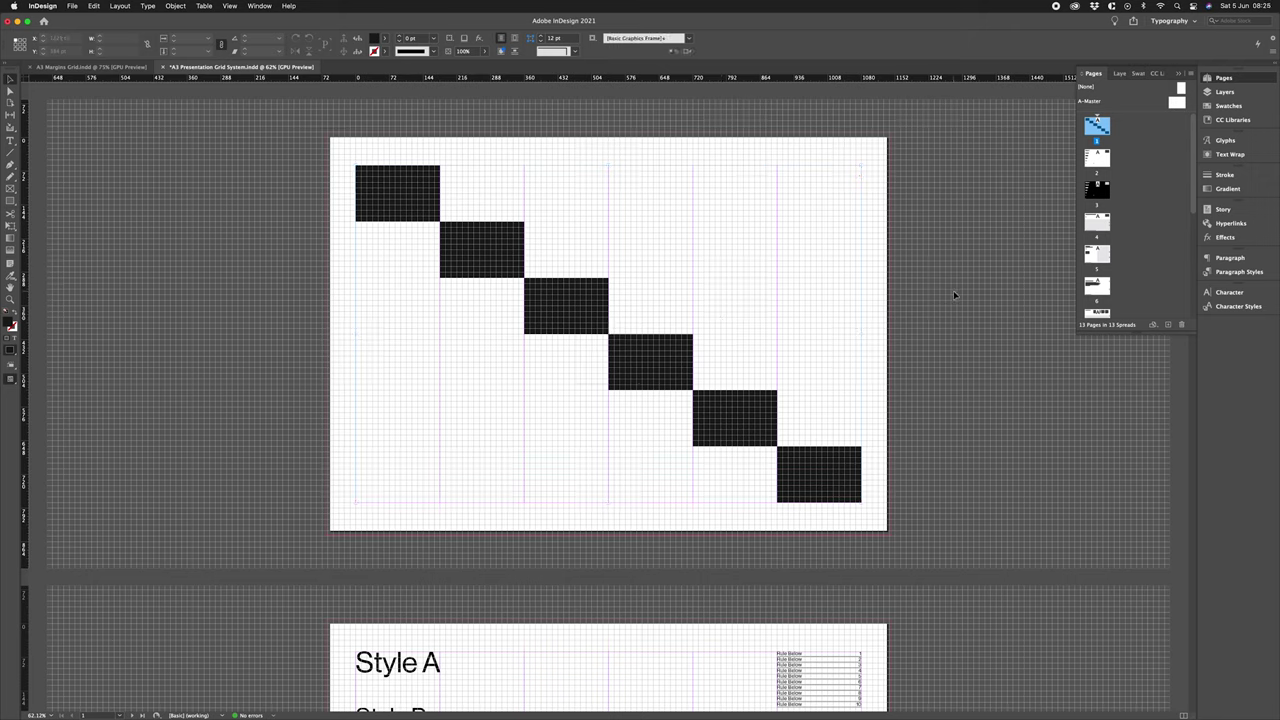
Place A3 Margins Grid.indd again, accepting the default page import options.
{"action": "key", "text": "super+d"}
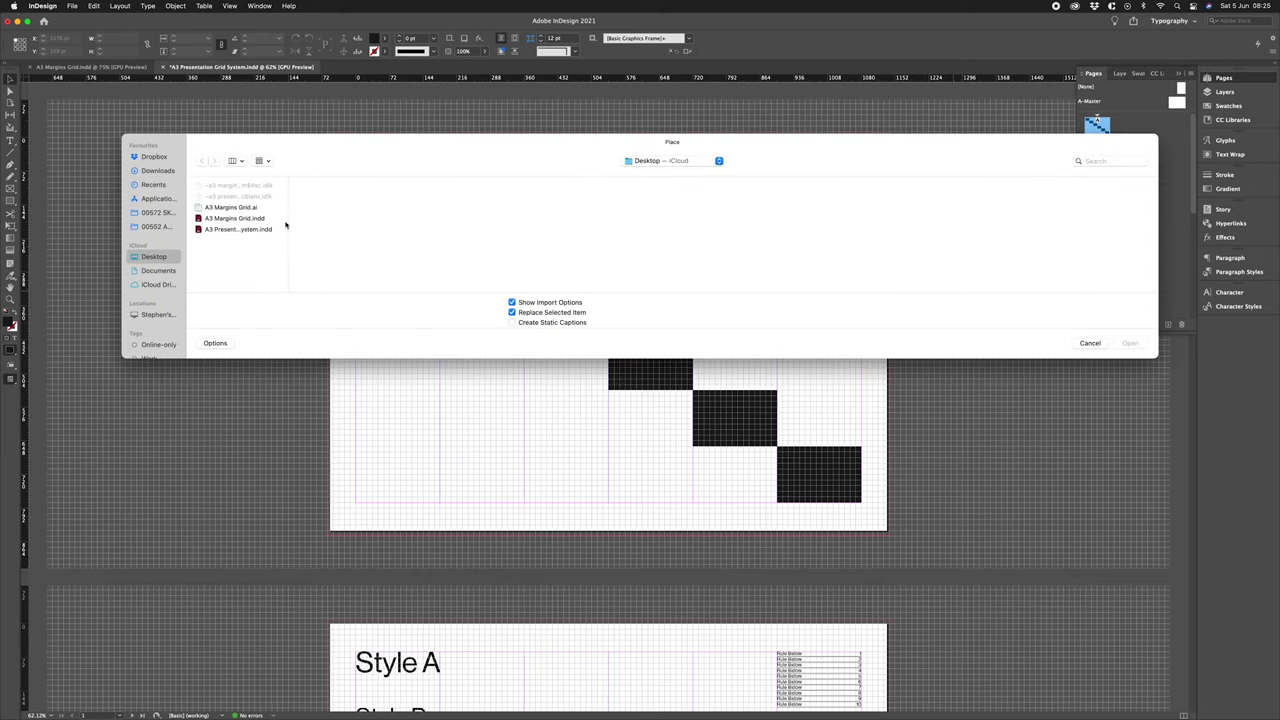
{"action": "double_click", "coordinate": [289, 220]}
{"action": "left_click", "coordinate": [273, 218]}
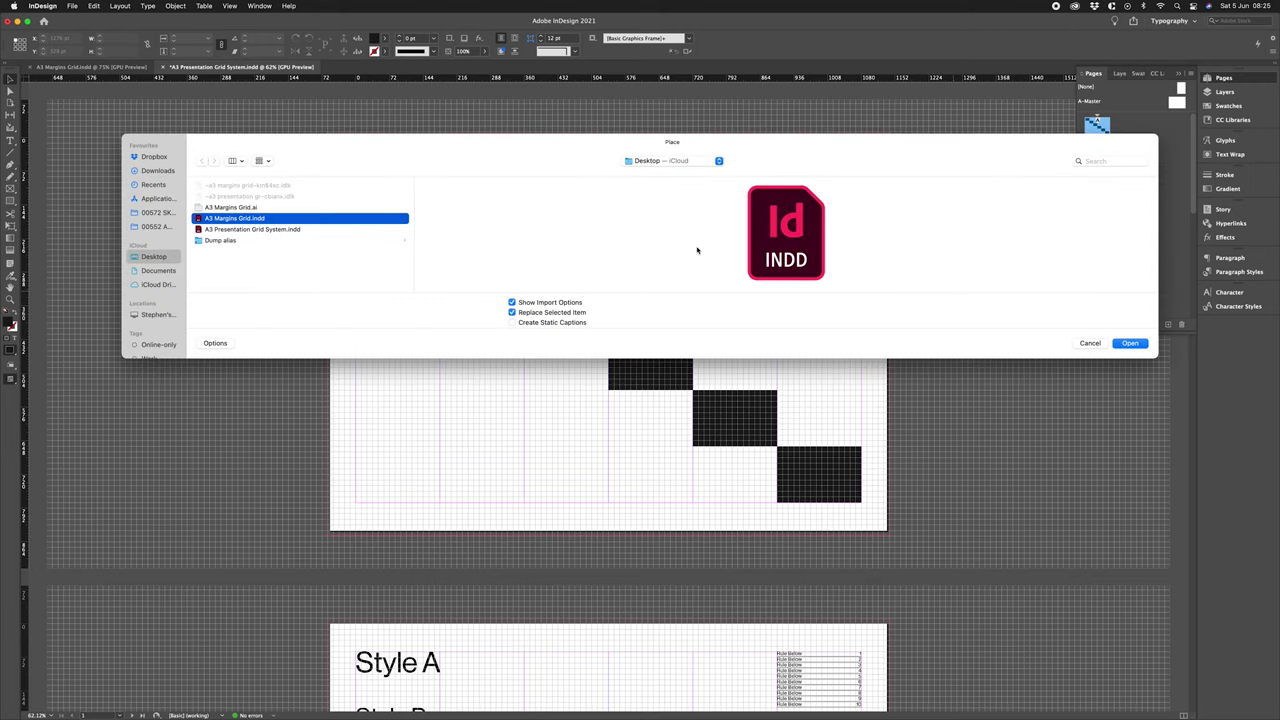
{"action": "left_click", "coordinate": [1130, 343]}
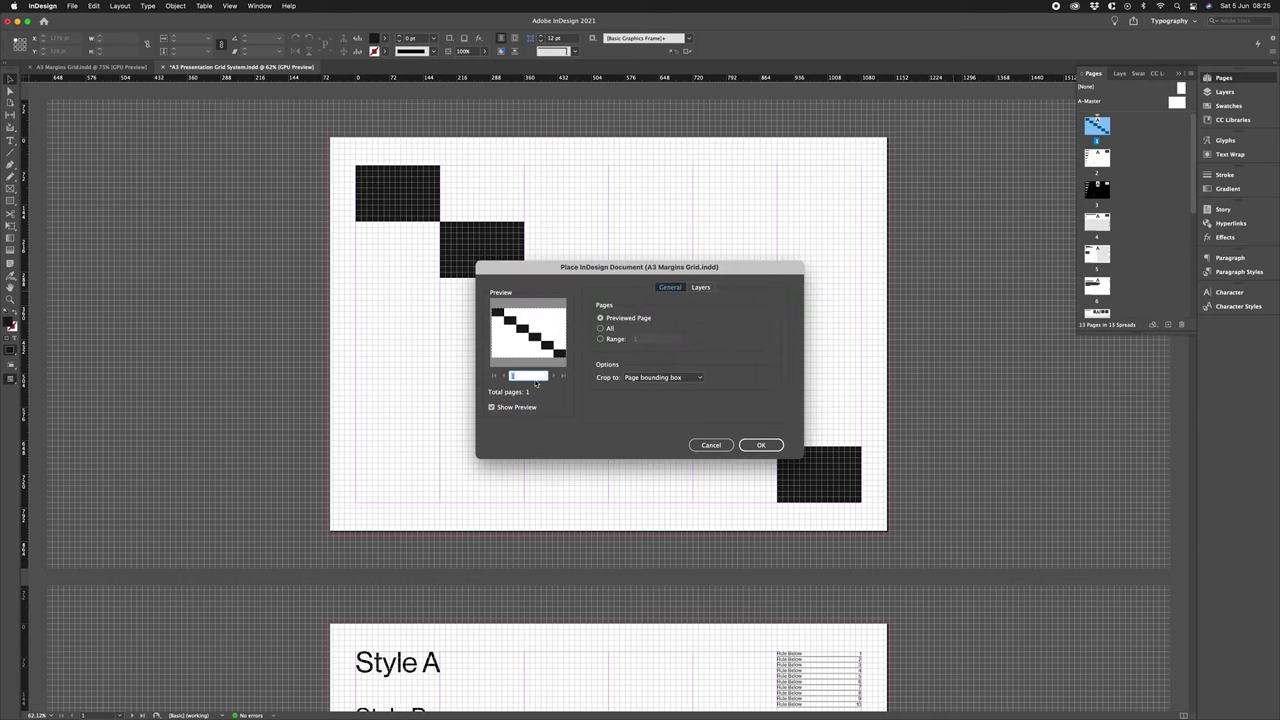
{"action": "left_click", "coordinate": [760, 444]}
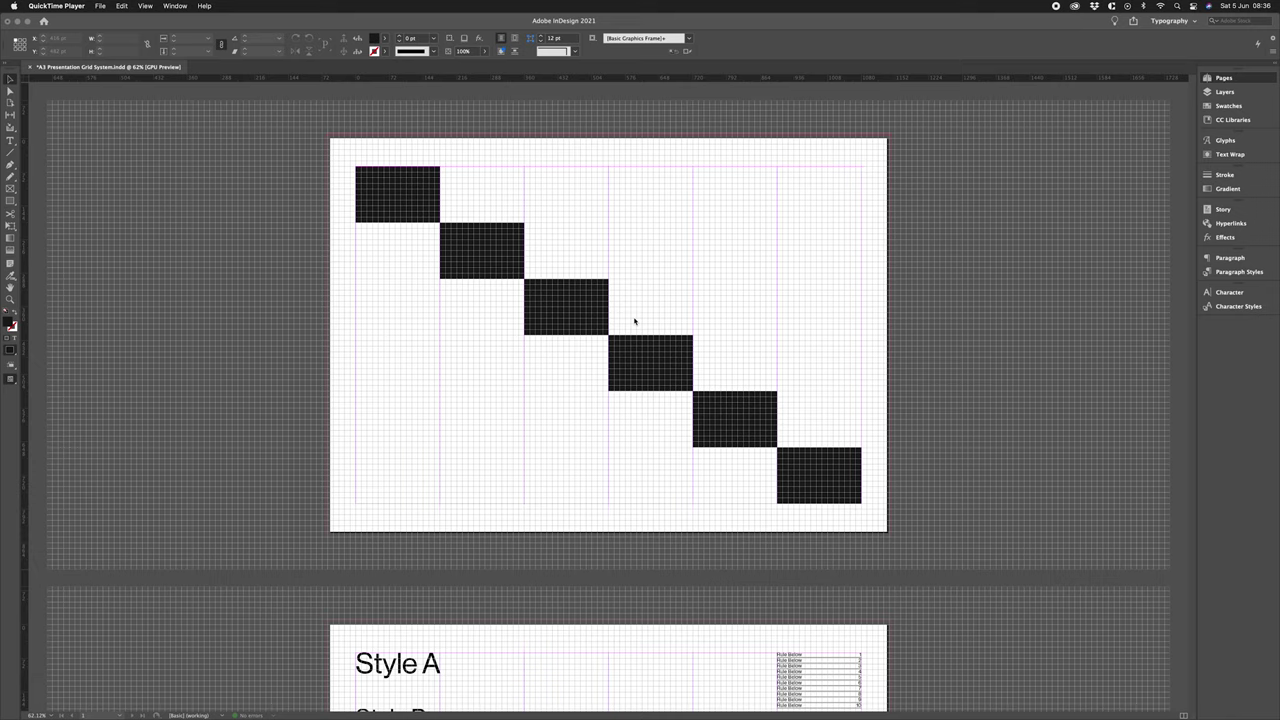
Shift the InDesign window right and draw a frame filling the page margins.
{"action": "double_click", "coordinate": [855, 28]}
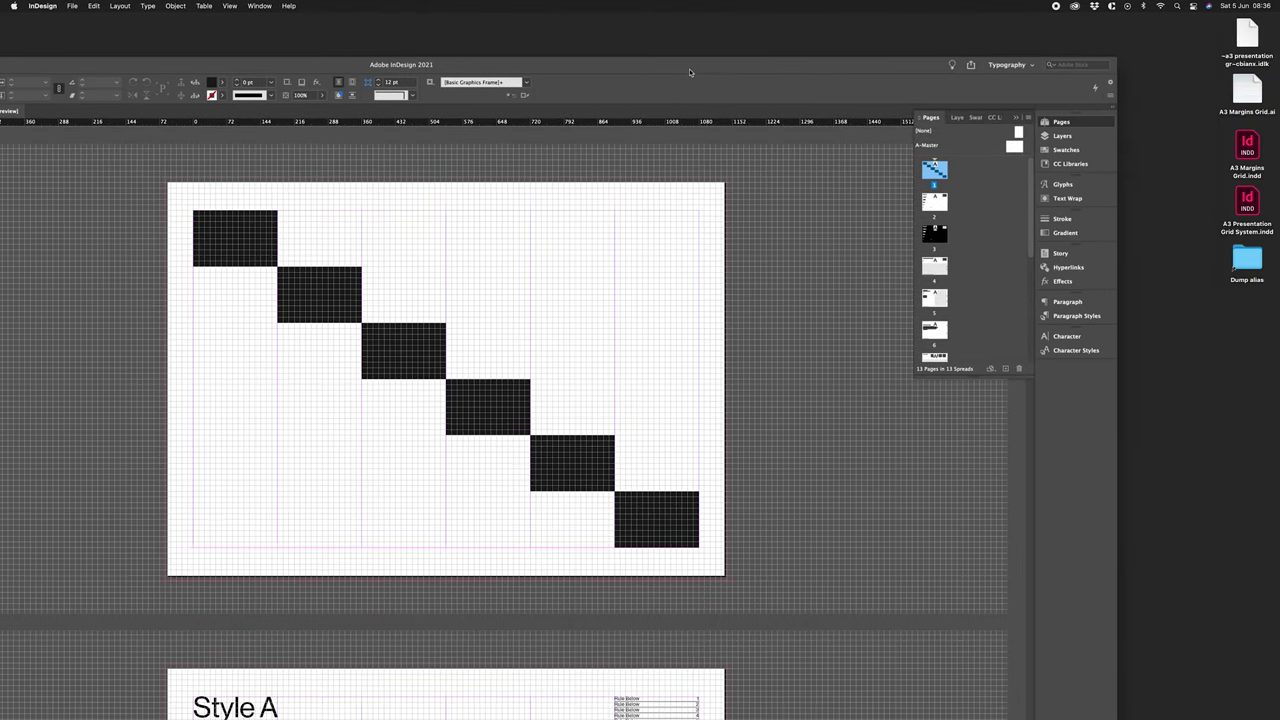
{"action": "left_click_drag", "start_coordinate": [689, 72], "coordinate": [722, 71]}
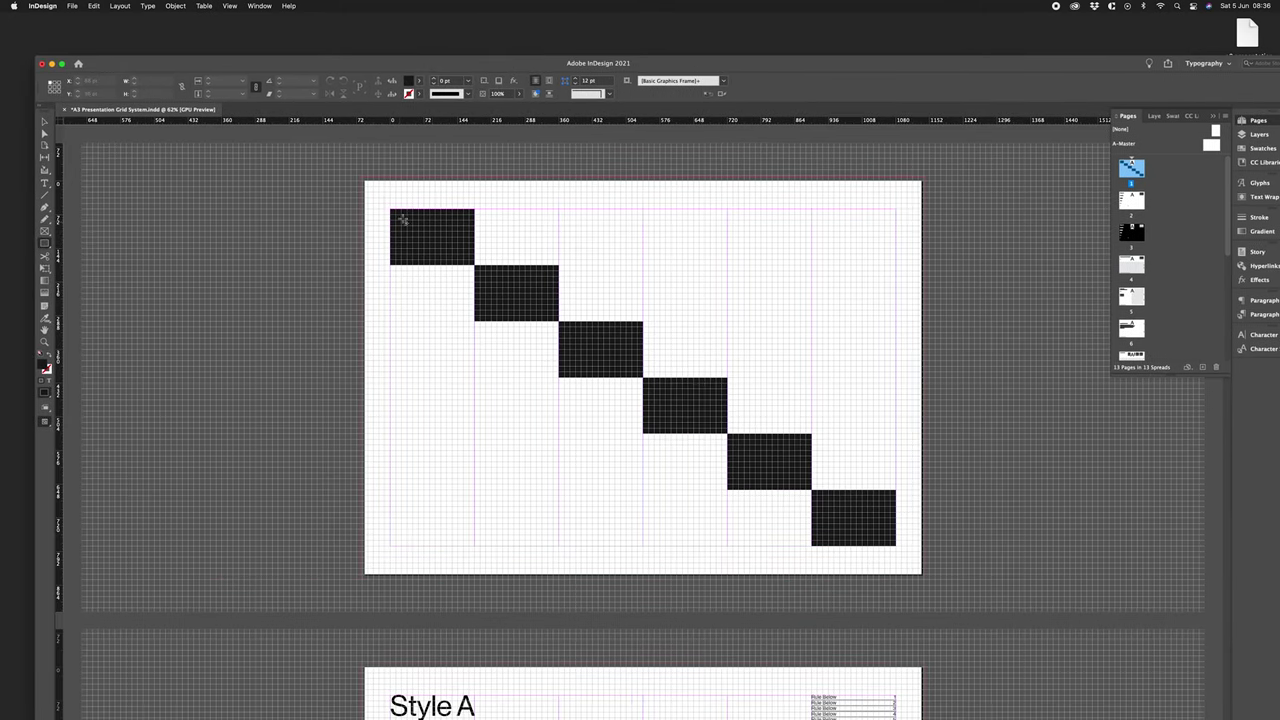
{"action": "left_click_drag", "start_coordinate": [390, 208], "coordinate": [898, 547]}
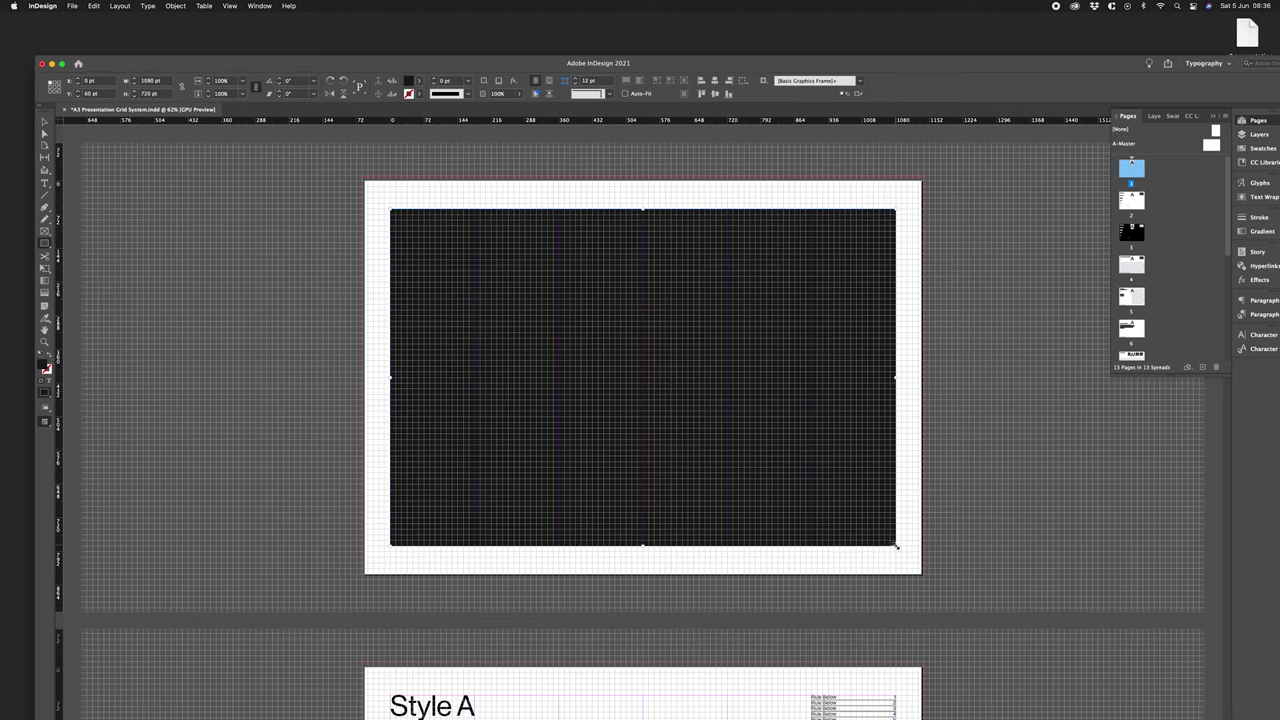
Undo the margin frame and minimise InDesign to reveal the desktop.
{"action": "key", "text": "ctrl+z"}
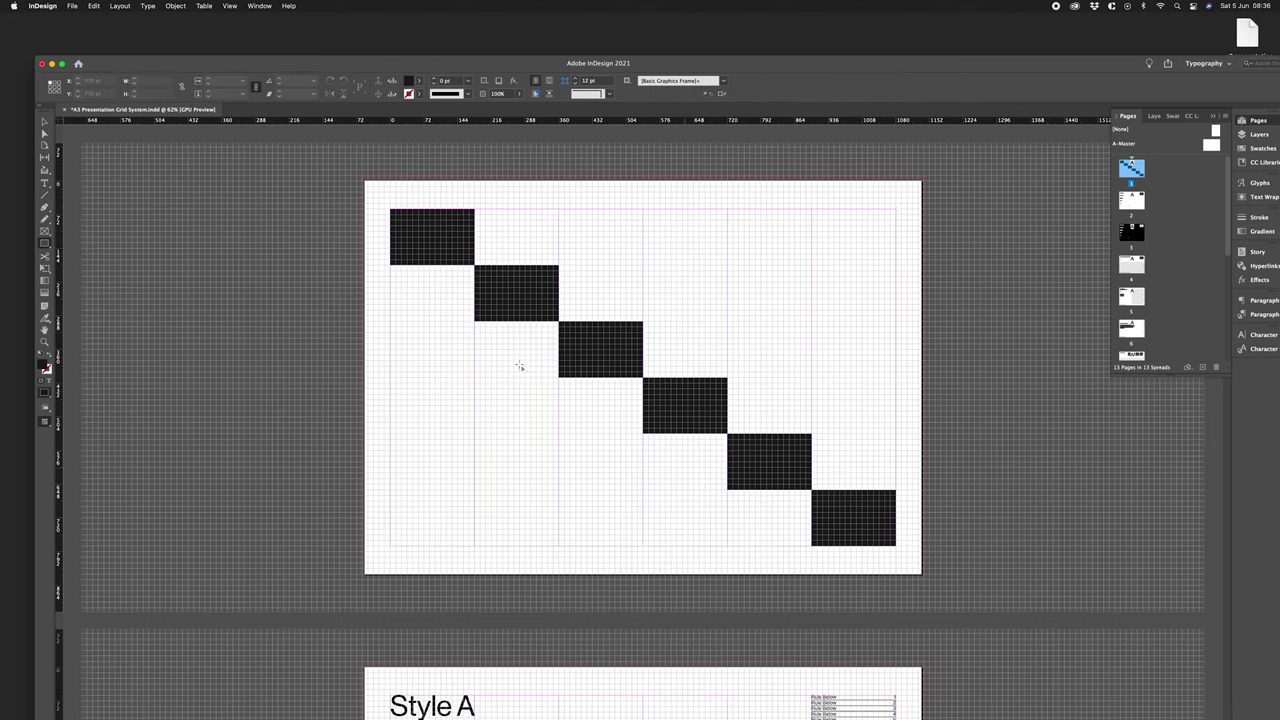
{"action": "left_click", "coordinate": [53, 64]}
{"action": "left_click", "coordinate": [1025, 206]}
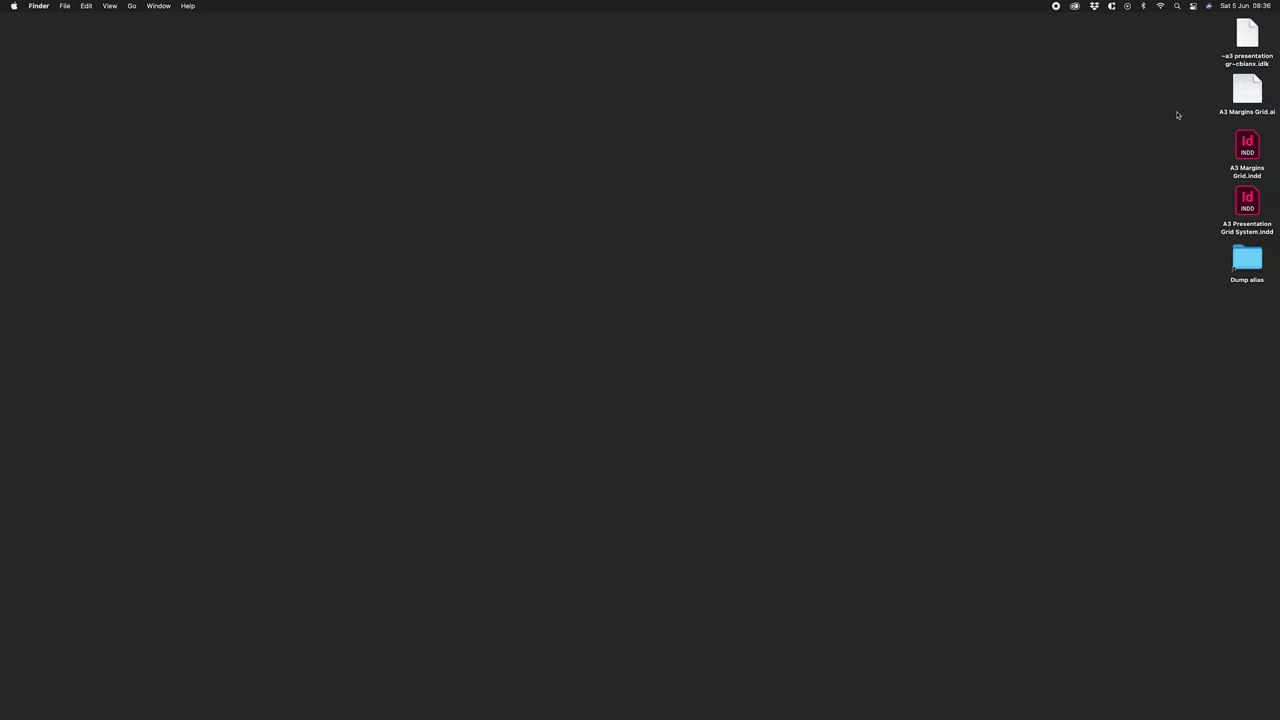
Open A3 Margins Grid.ai in Illustrator, then draw a test rectangle from the artboard corner and undo it.
{"action": "double_click", "coordinate": [1247, 90]}
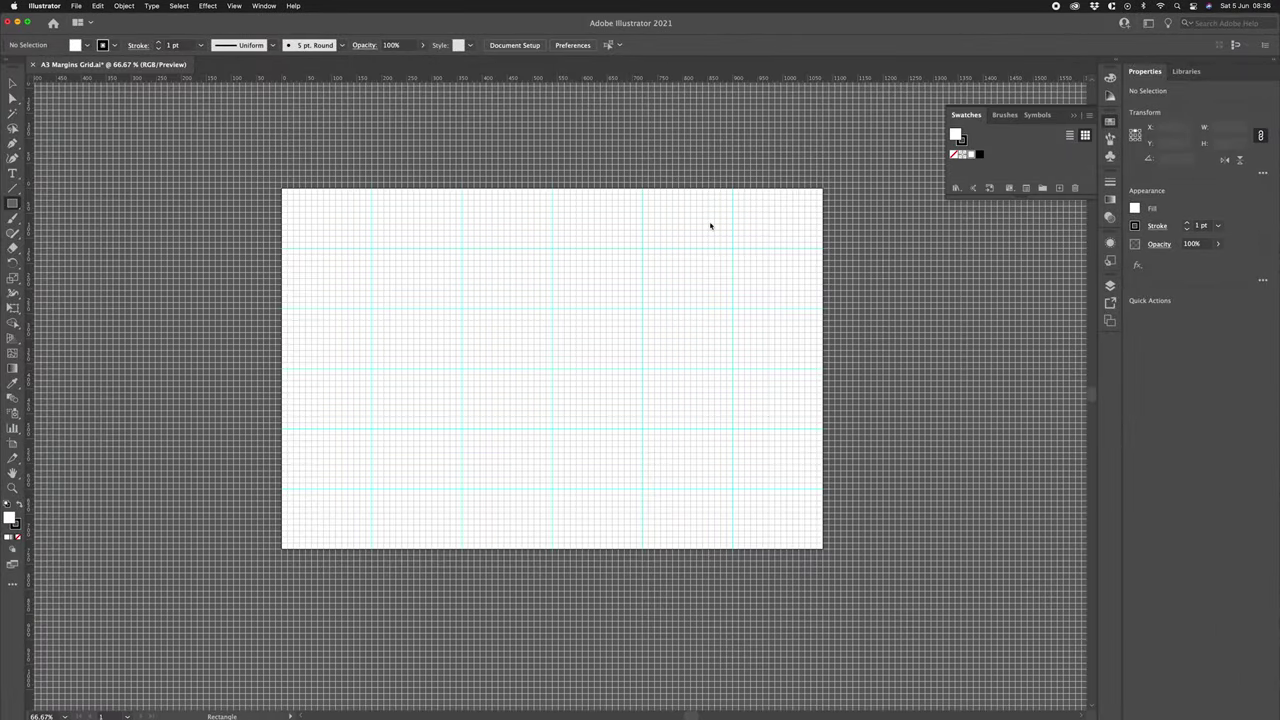
{"action": "key", "text": "v"}
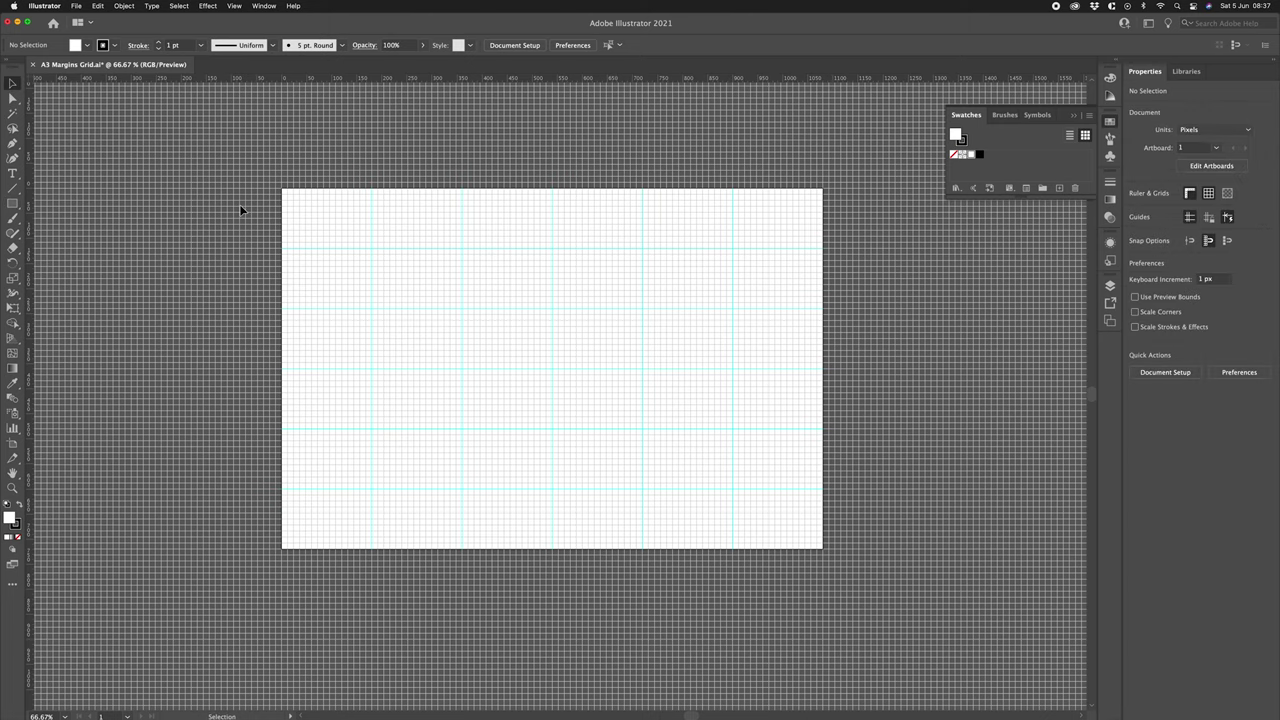
{"action": "left_click_drag", "start_coordinate": [243, 209], "coordinate": [262, 220]}
{"action": "left_click", "coordinate": [12, 203]}
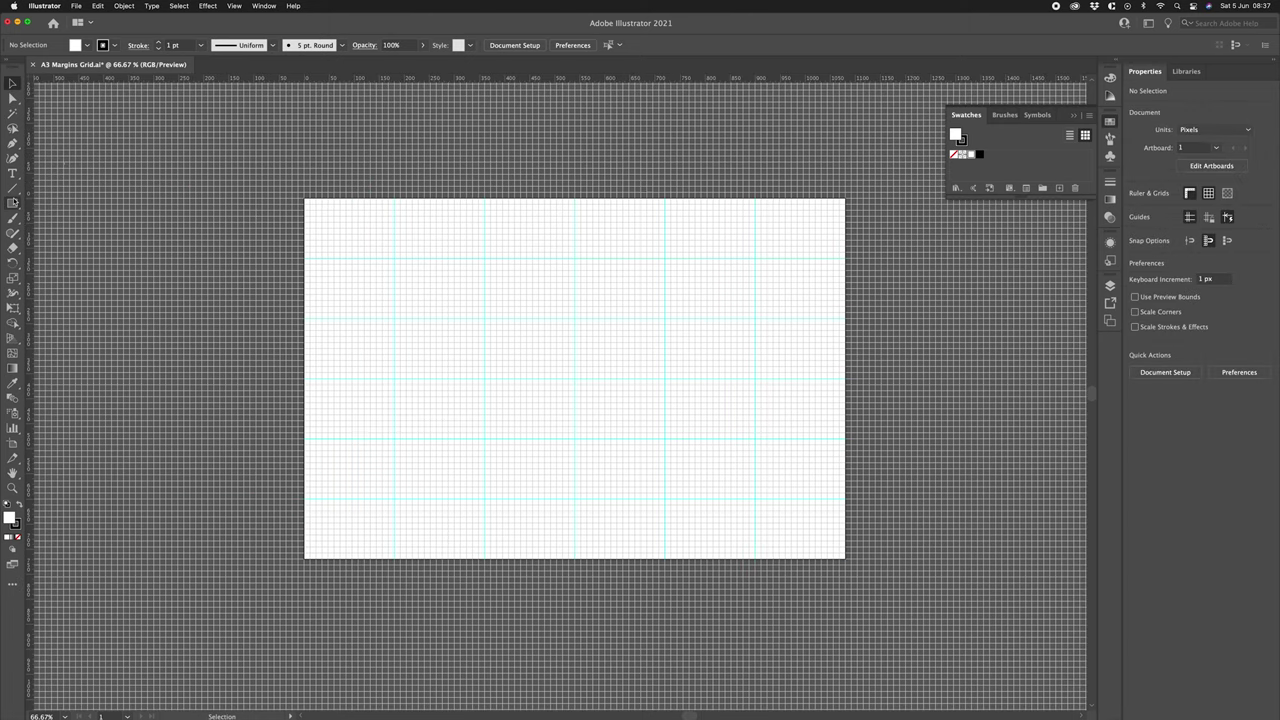
{"action": "left_click_drag", "start_coordinate": [304, 199], "coordinate": [845, 558]}
{"action": "key", "text": "super+z"}
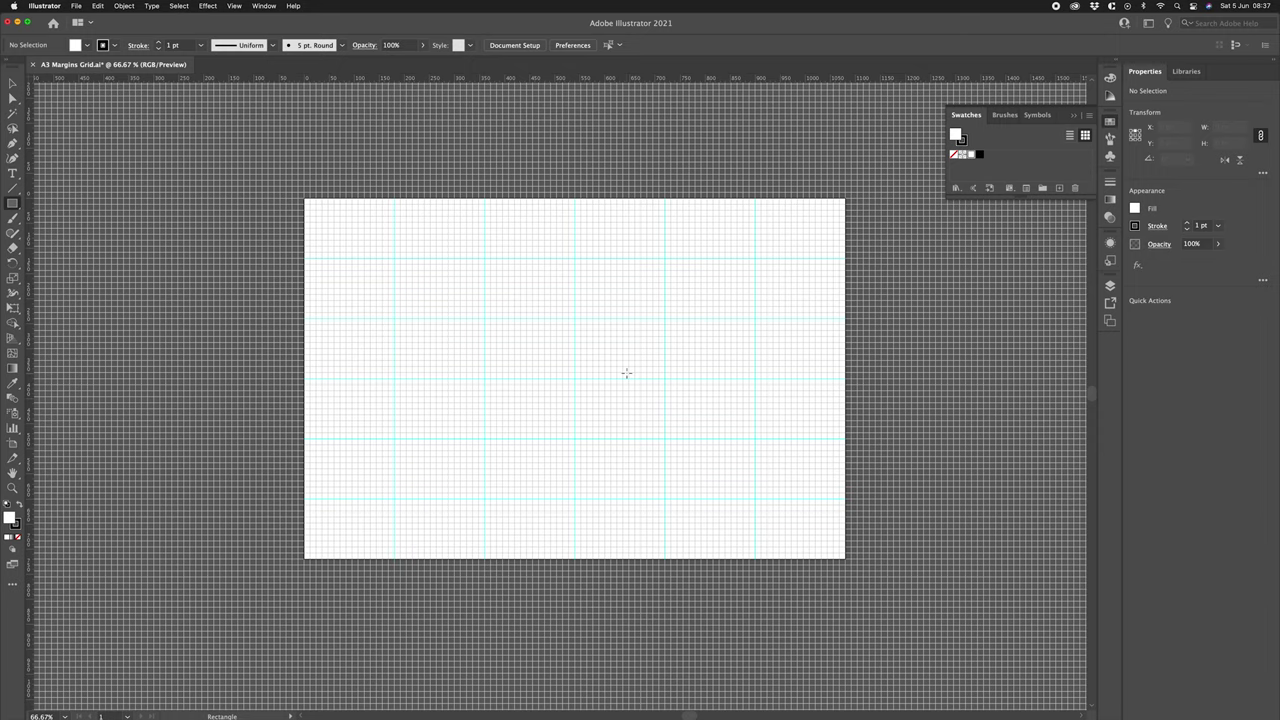
Hide the document grid with Cmd+' so only the cyan guides remain.
{"action": "key", "text": "v"}
{"action": "key", "text": "super+apostrophe"}
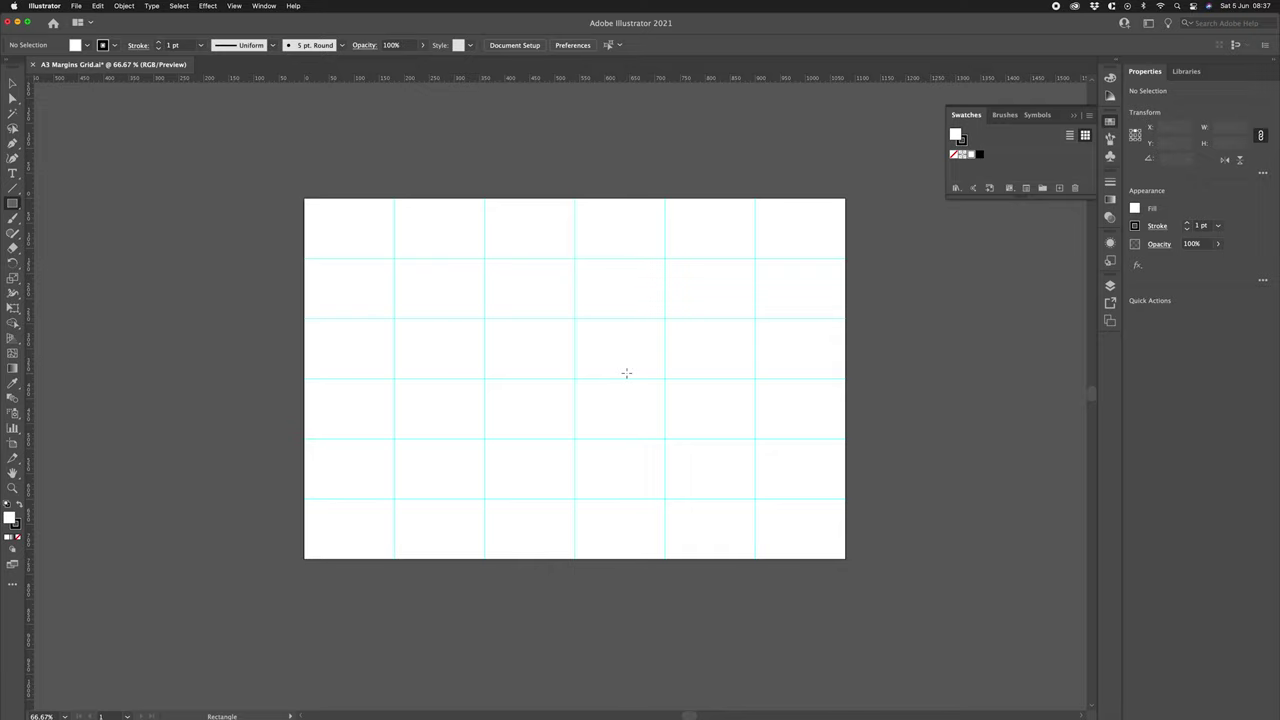
{"action": "left_click", "coordinate": [44, 5]}
Review Guides & Grid preferences, check the View menu, and select the 1080 × 720 px Artboard 1.
{"action": "mouse_move", "coordinate": [59, 40]}
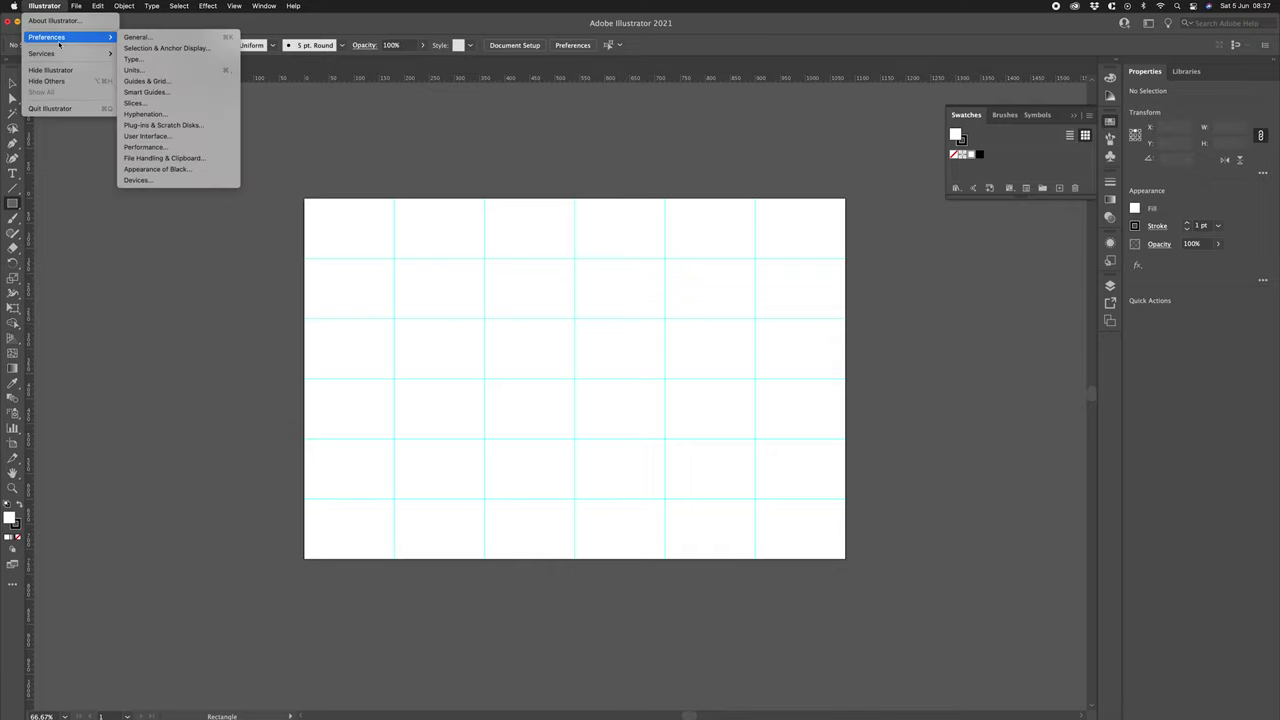
{"action": "left_click", "coordinate": [145, 81]}
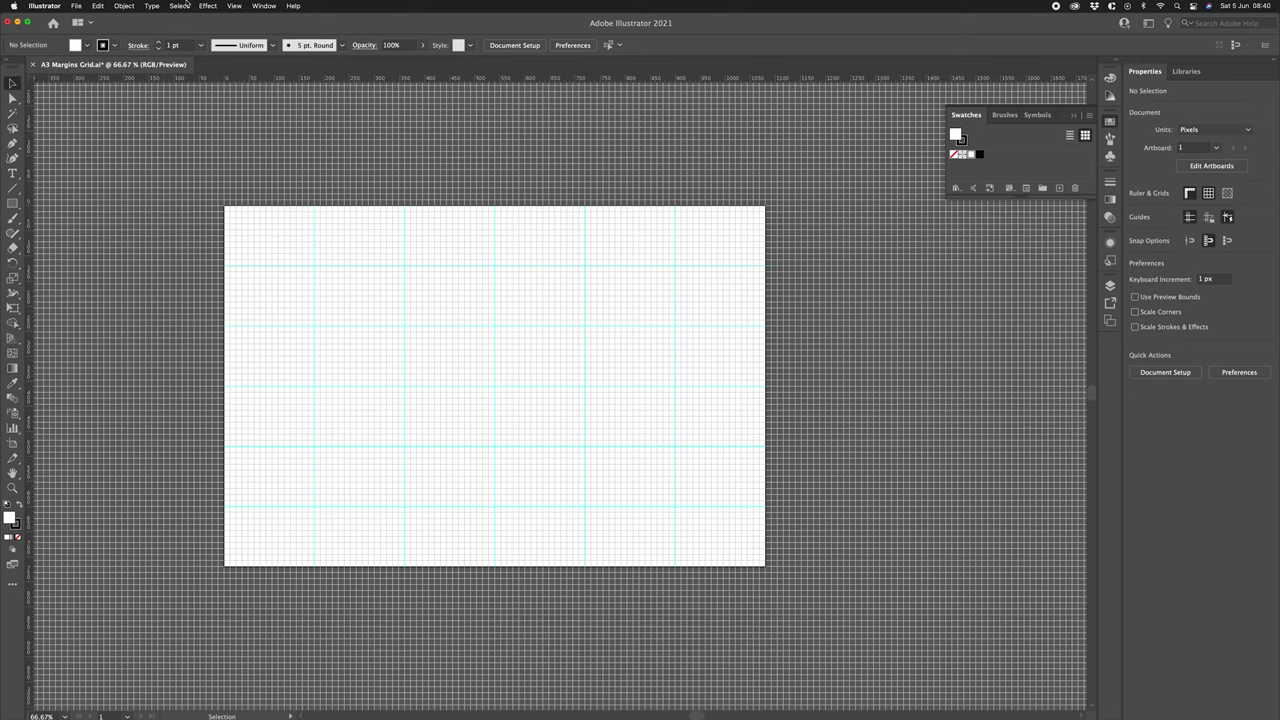
{"action": "left_click", "coordinate": [234, 5]}
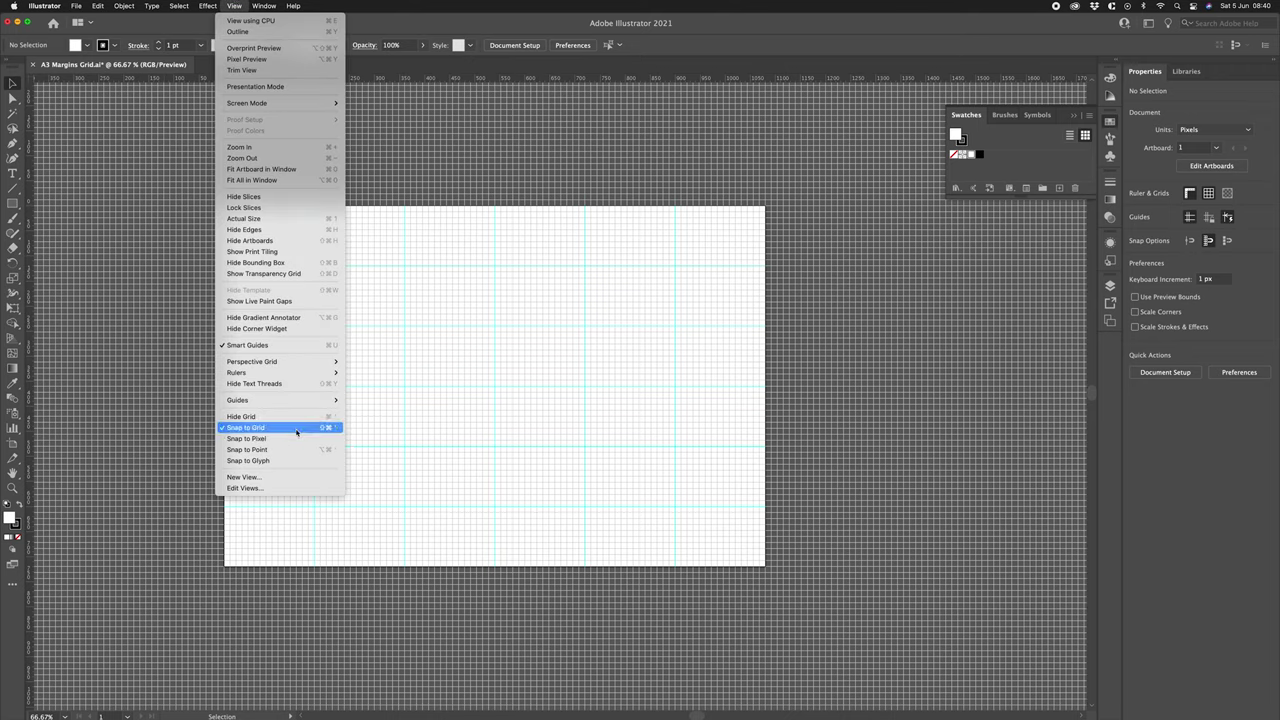
{"action": "left_click", "coordinate": [441, 398]}
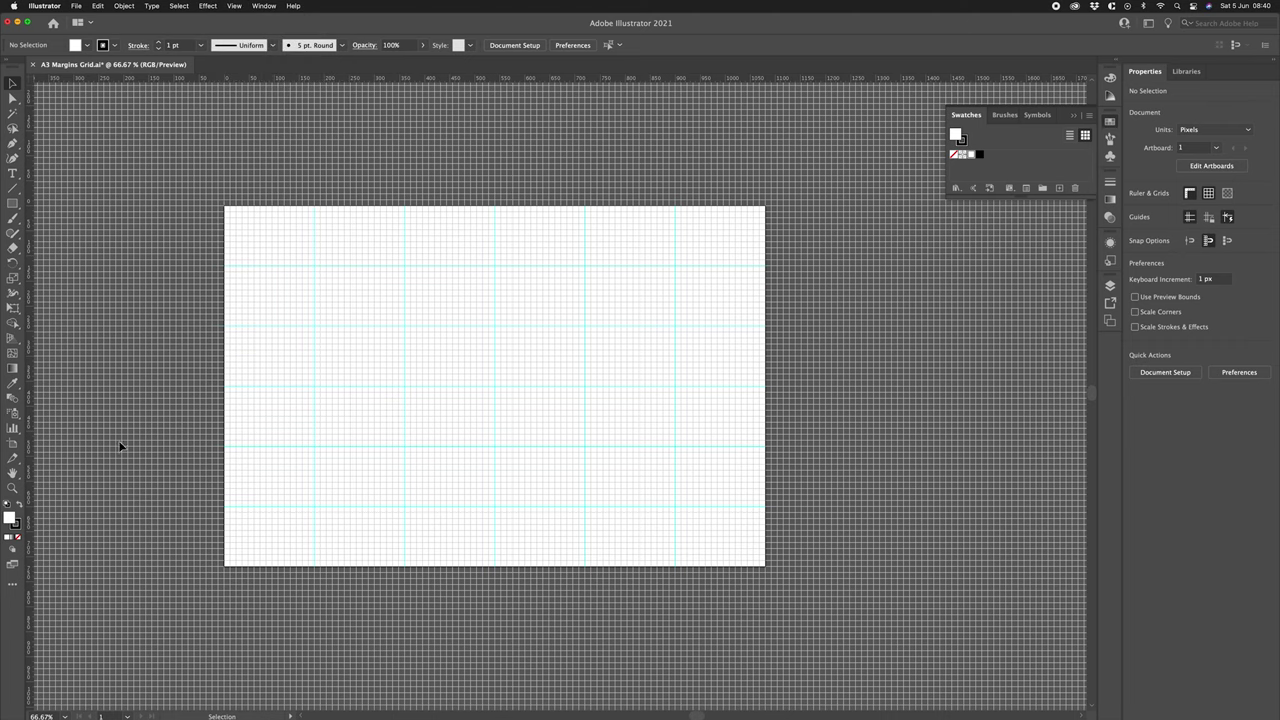
{"action": "left_click", "coordinate": [12, 444]}
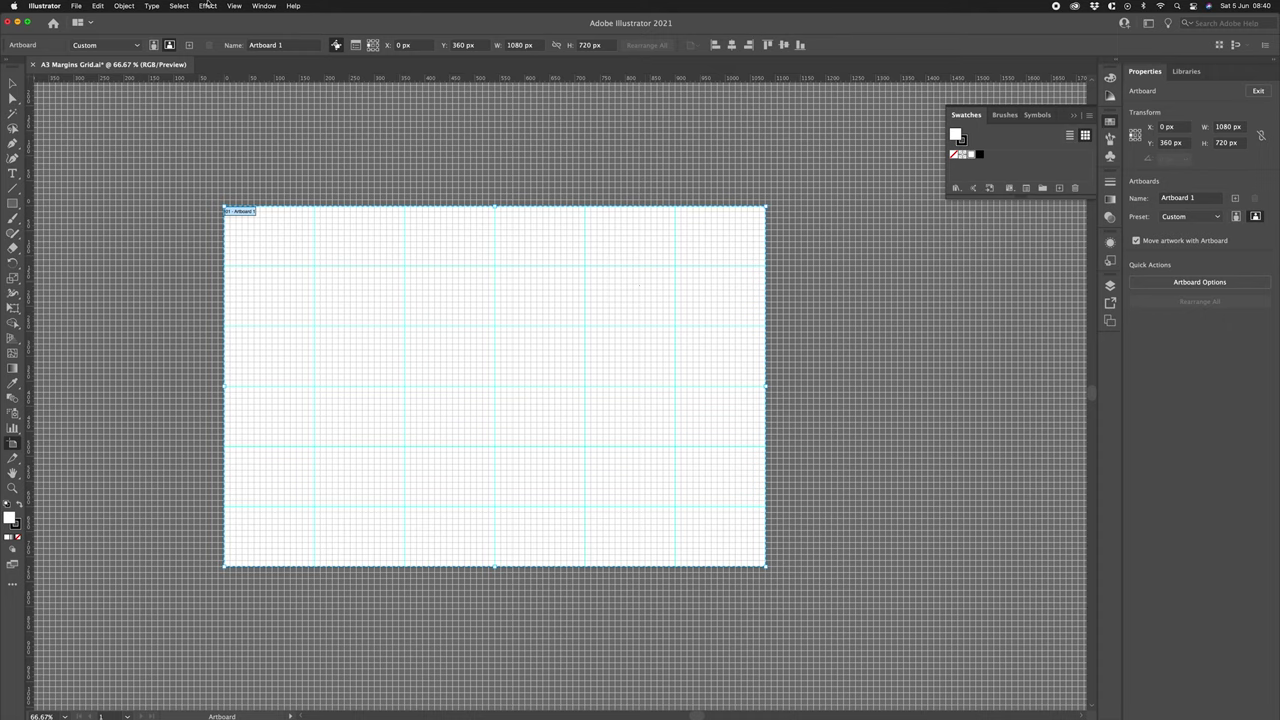
Check the View menu again and re-enter artboard editing on Artboard 1.
{"action": "left_click", "coordinate": [232, 6]}
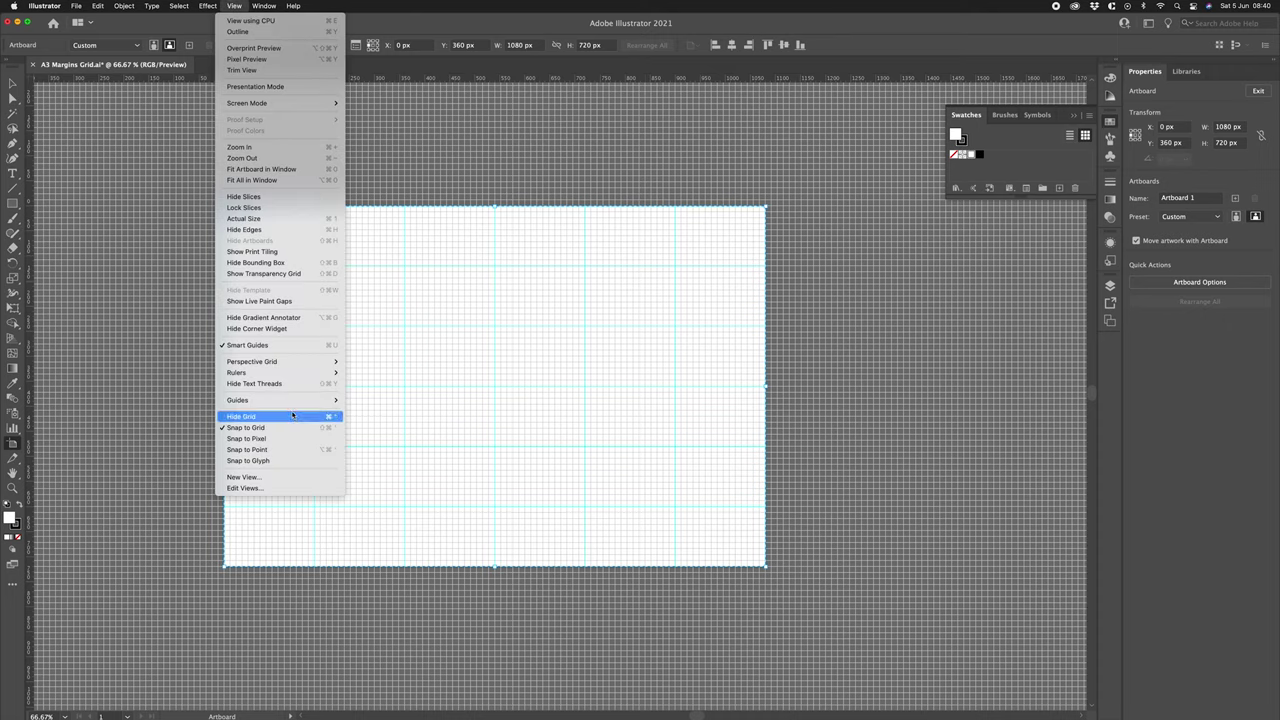
{"action": "mouse_move", "coordinate": [289, 401]}
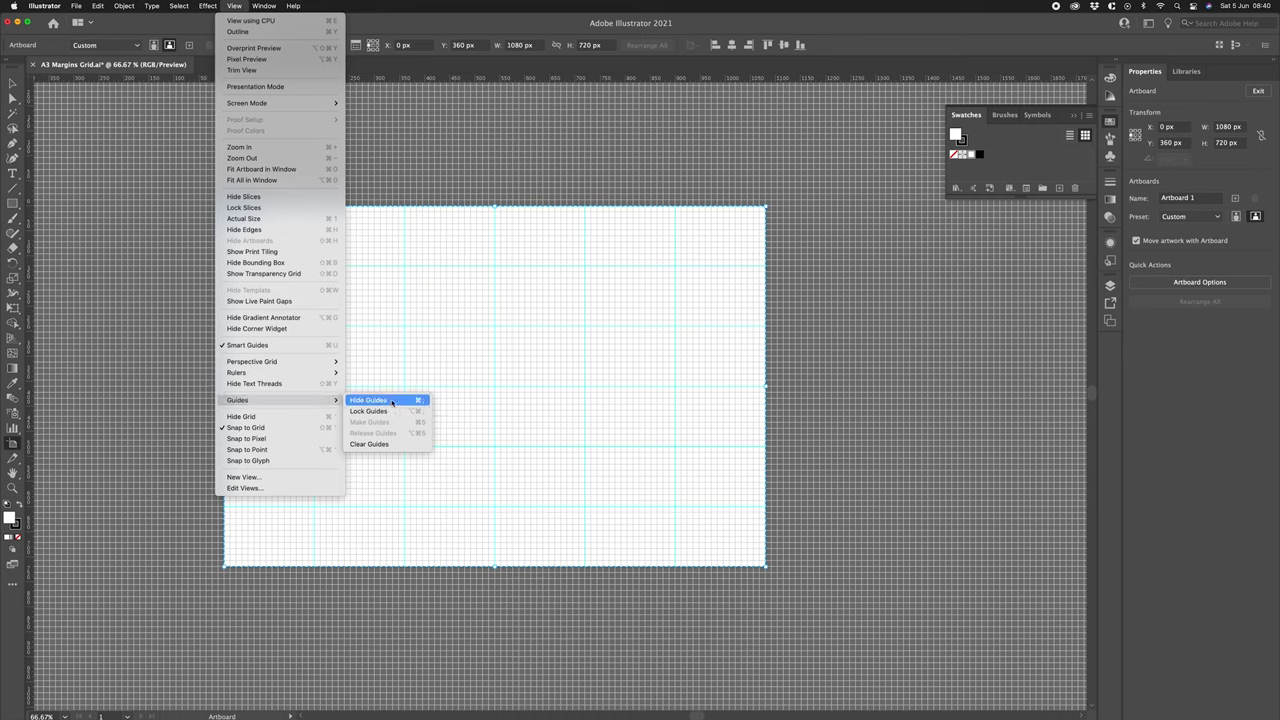
{"action": "left_click", "coordinate": [366, 357]}
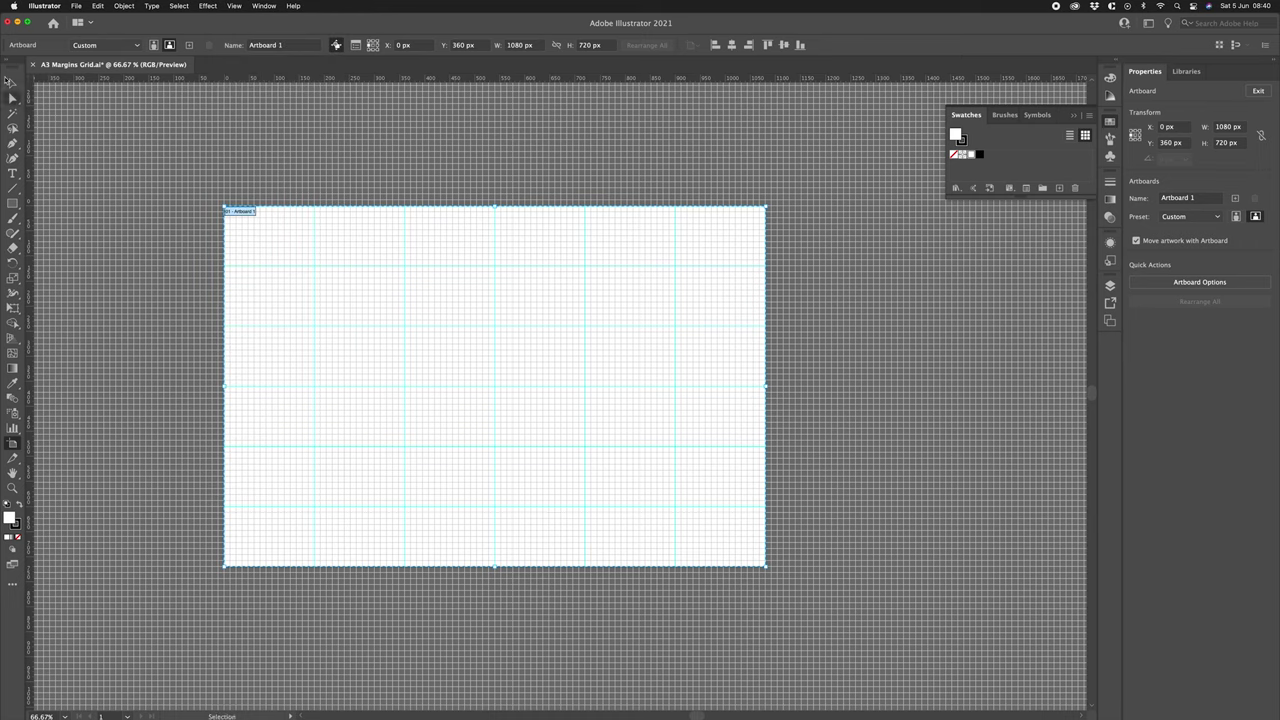
{"action": "left_click", "coordinate": [12, 97]}
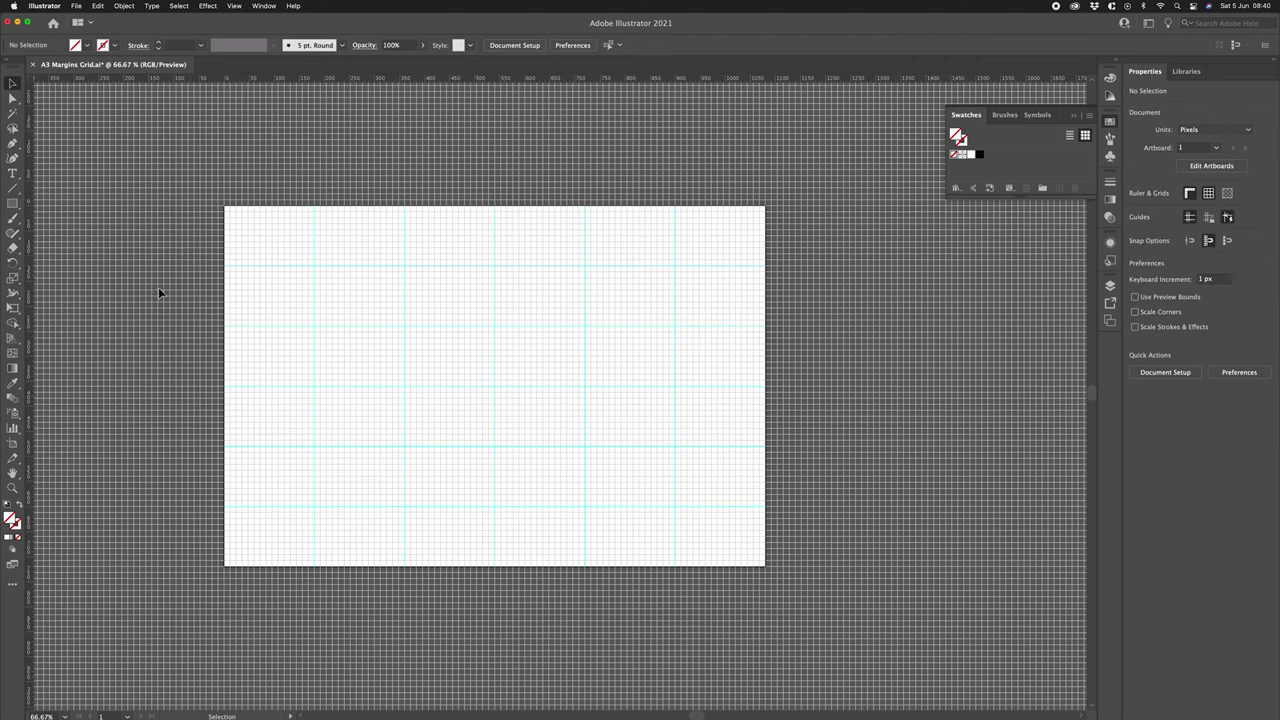
{"action": "left_click", "coordinate": [12, 445]}
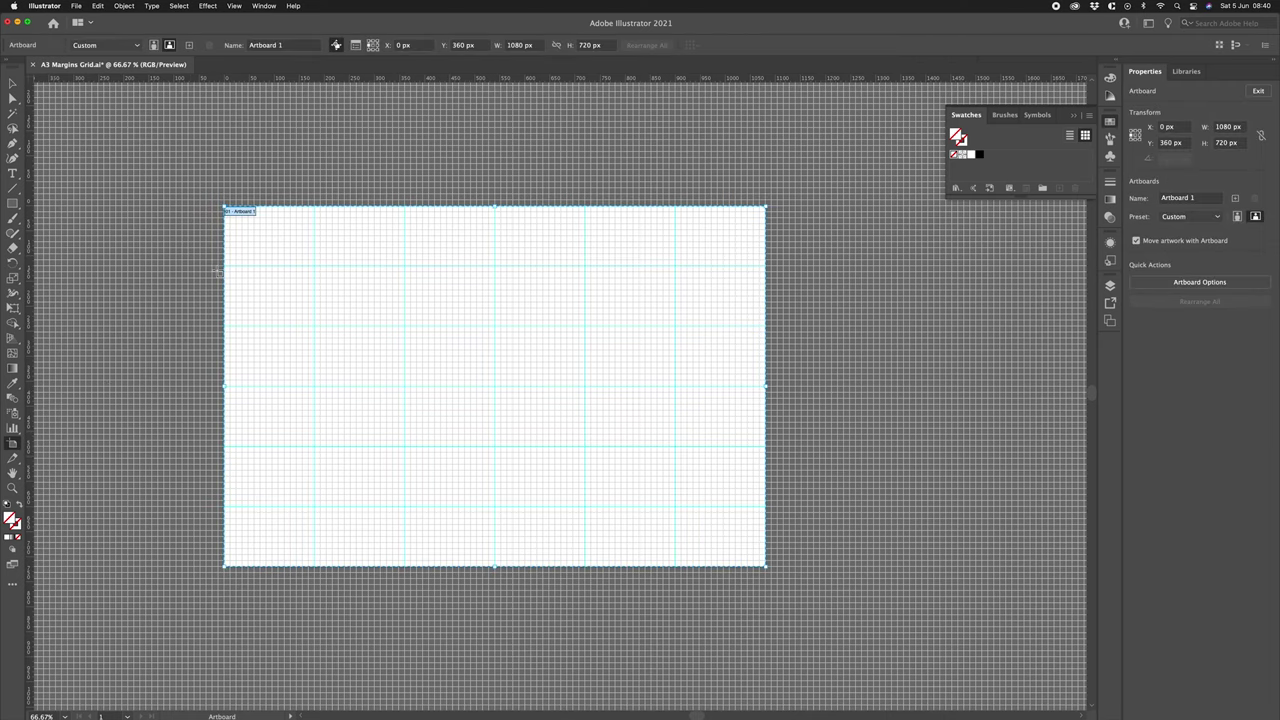
Option-drag Artboard 1 to the right to create Artboard 1 copy.
{"action": "left_click_drag", "start_coordinate": [243, 237], "coordinate": [805, 244]}
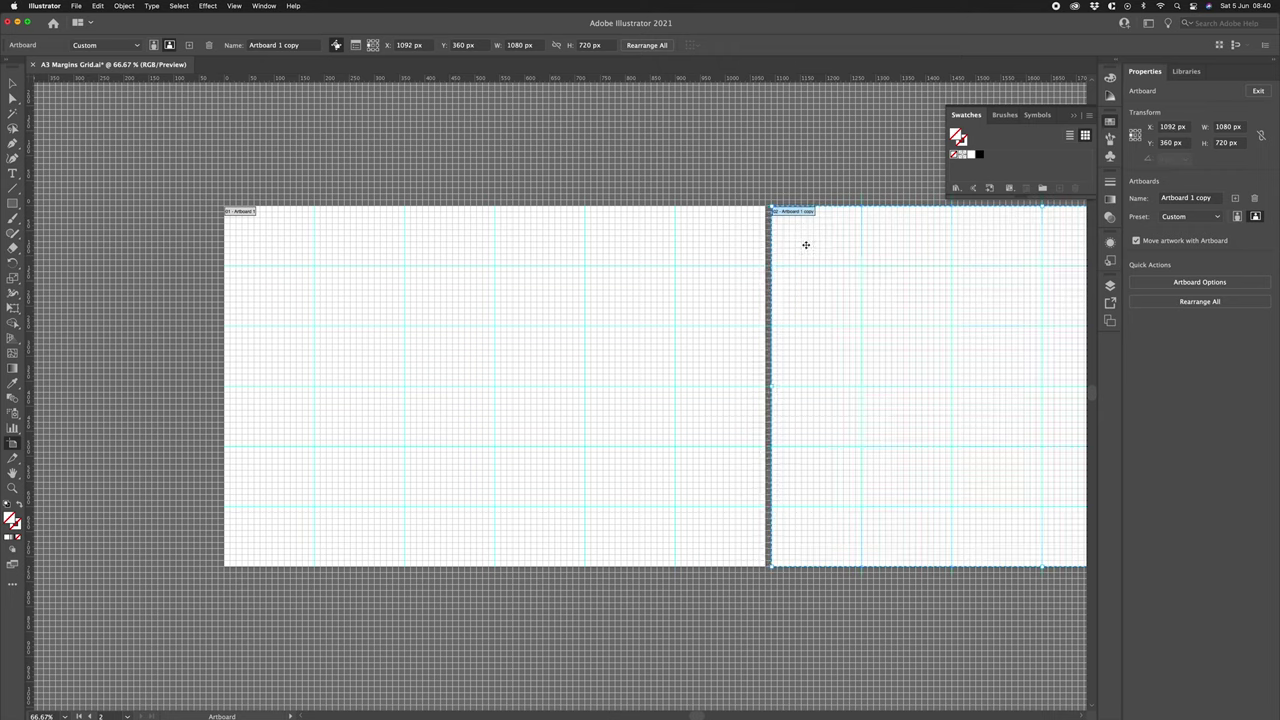
{"action": "left_click", "coordinate": [12, 83]}
{"action": "scroll", "coordinate": [537, 214], "scroll_direction": "right", "scroll_amount": 5}
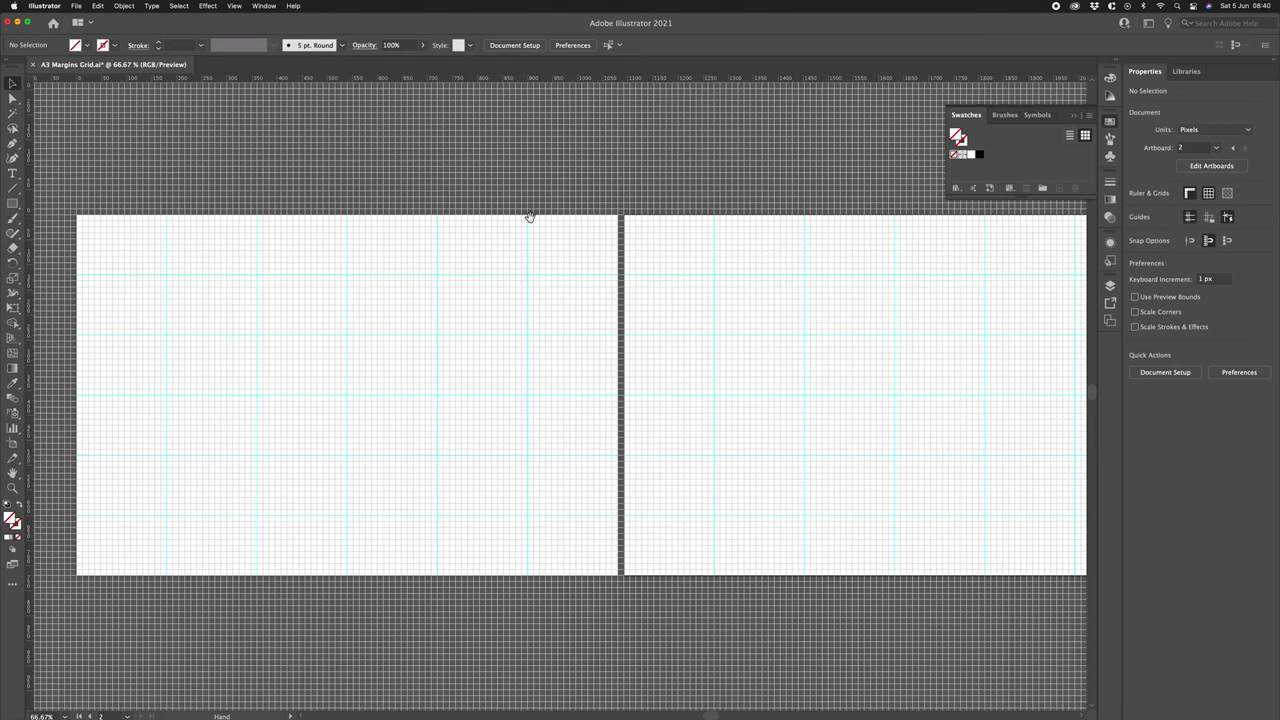
Draw a black 180 × 120 px cell at the first artboard's top-left and copy cells down the diagonal.
{"action": "left_click_drag", "start_coordinate": [529, 217], "coordinate": [586, 229]}
{"action": "left_click", "coordinate": [12, 203]}
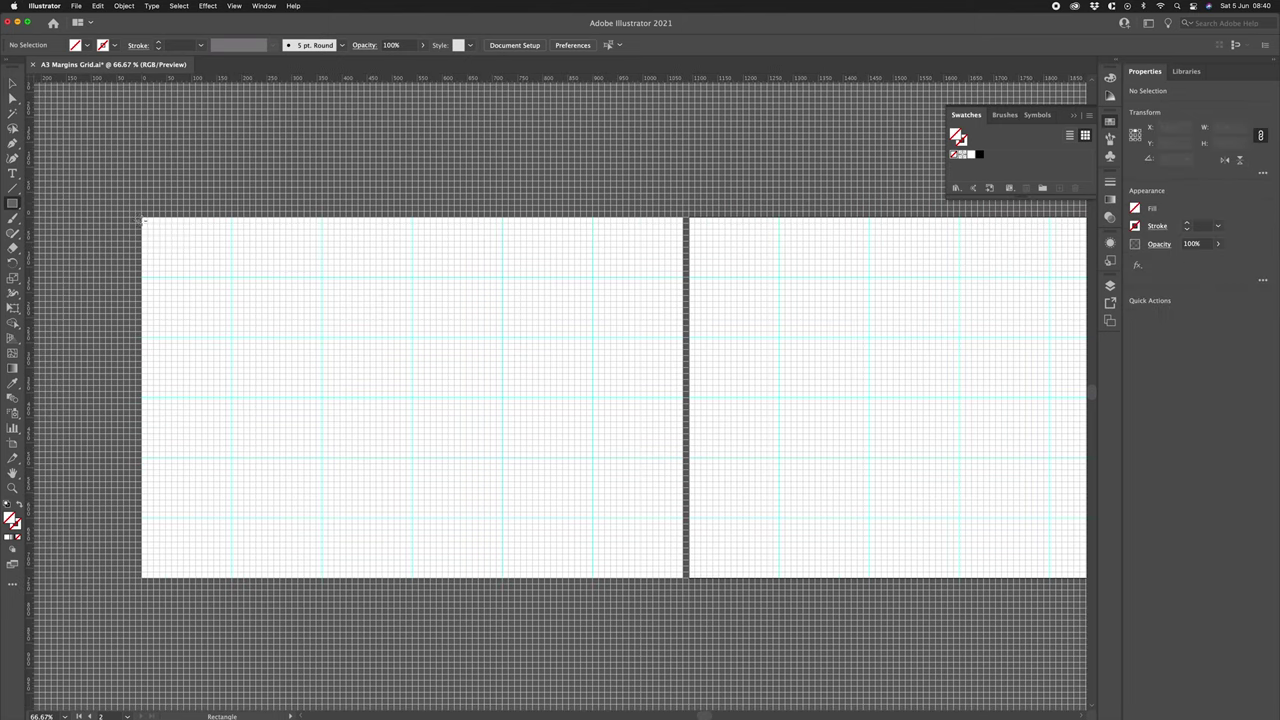
{"action": "left_click_drag", "start_coordinate": [146, 220], "coordinate": [294, 302]}
{"action": "key", "text": "v"}
{"action": "left_click", "coordinate": [979, 154]}
{"action": "left_click", "coordinate": [200, 238], "text": "shift"}
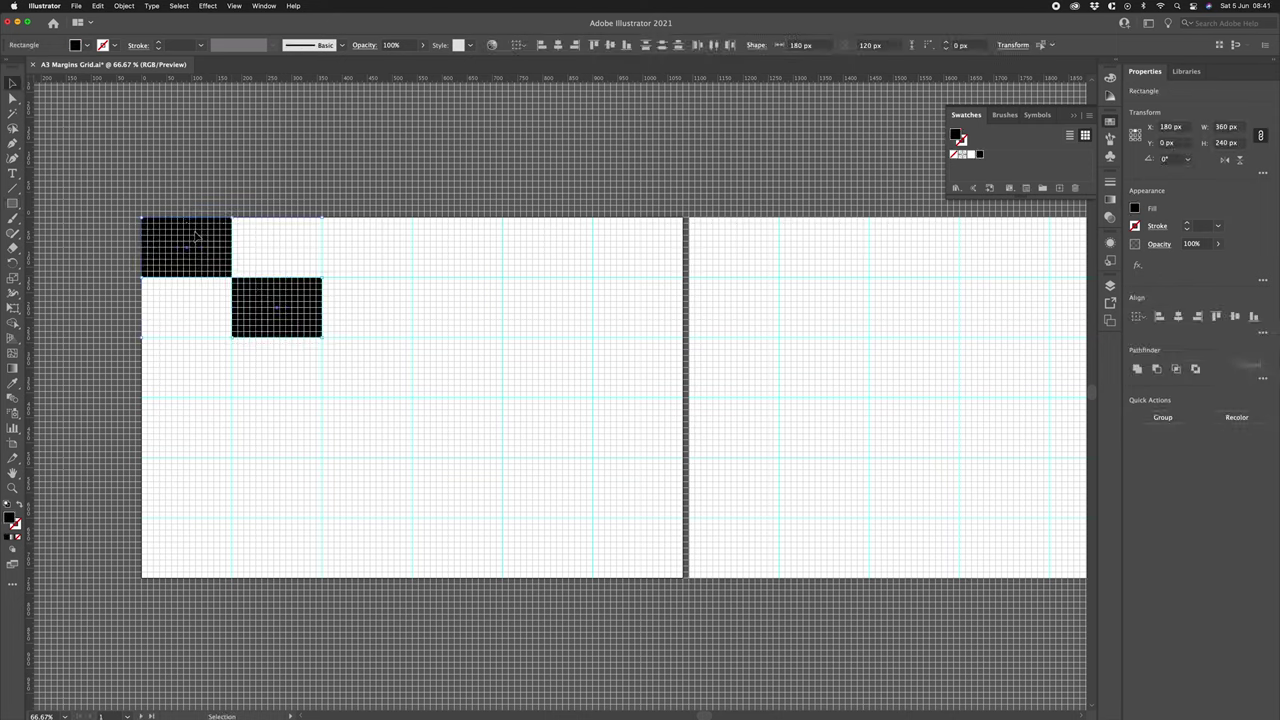
{"action": "left_click_drag", "start_coordinate": [200, 238], "coordinate": [560, 450], "text": "alt"}
Select the six black diagonal rectangles and copy them onto the second artboard.
{"action": "scroll", "coordinate": [500, 448], "scroll_direction": "right", "scroll_amount": 3}
{"action": "left_click_drag", "start_coordinate": [99, 219], "coordinate": [420, 400]}
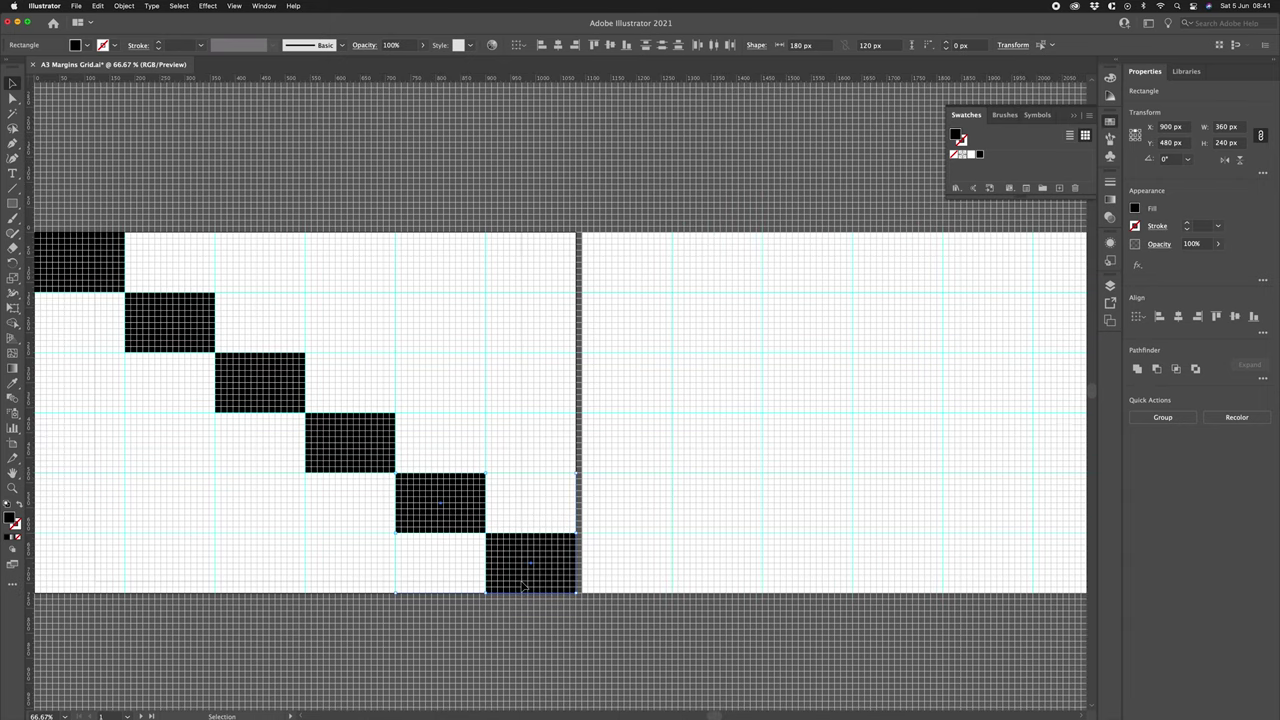
{"action": "left_click", "coordinate": [80, 262]}
{"action": "left_click", "coordinate": [170, 322], "text": "shift"}
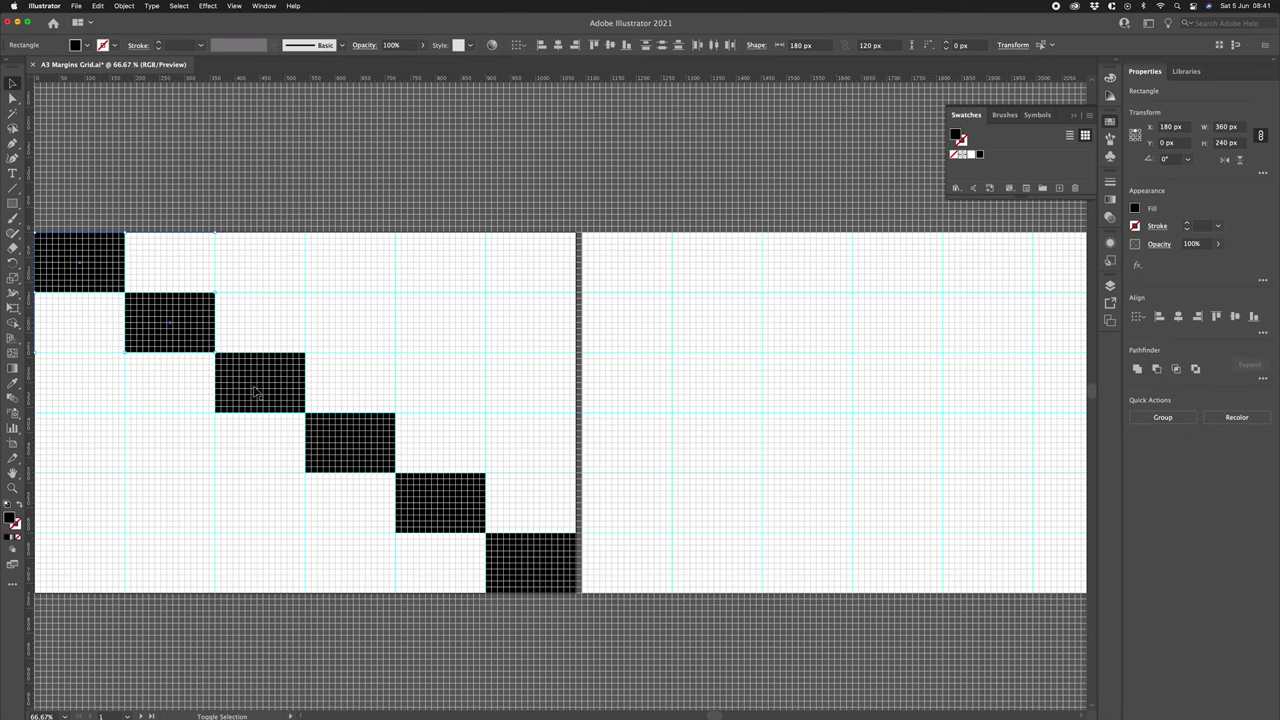
{"action": "left_click", "coordinate": [258, 382], "text": "shift"}
{"action": "left_click", "coordinate": [341, 441], "text": "shift"}
{"action": "left_click", "coordinate": [417, 490], "text": "shift"}
{"action": "left_click", "coordinate": [553, 585], "text": "shift"}
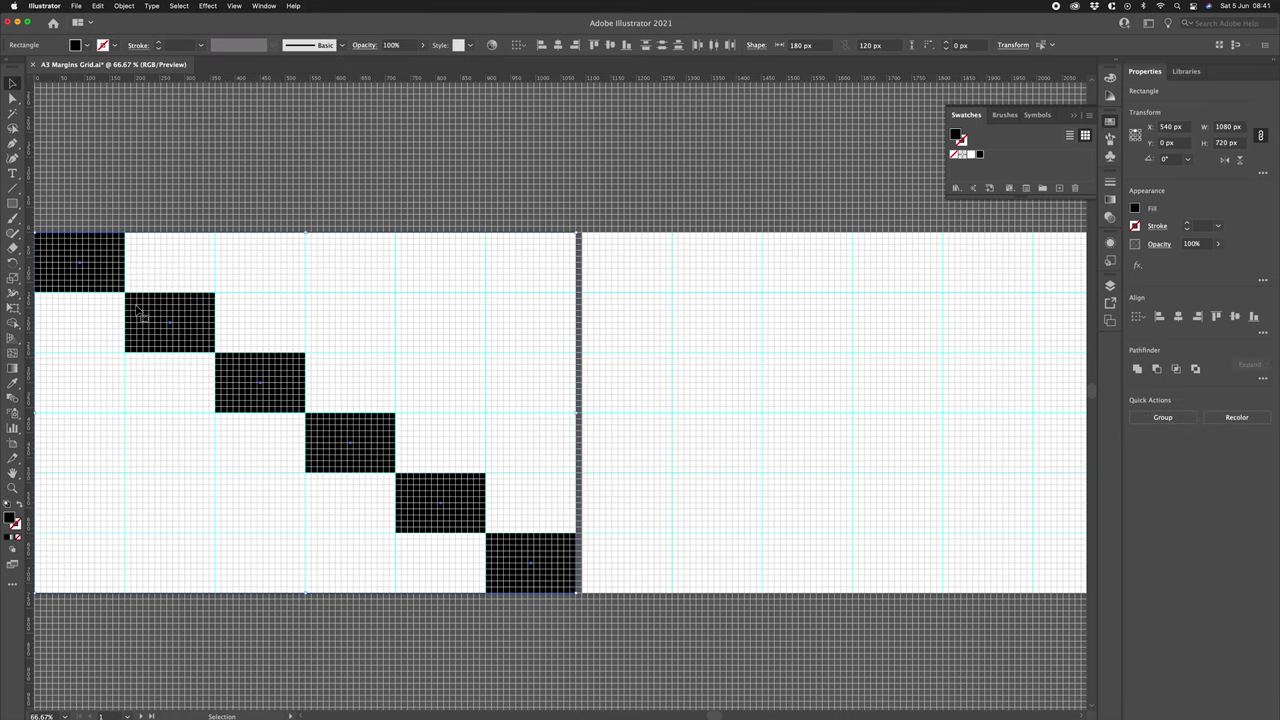
{"action": "left_click_drag", "start_coordinate": [116, 277], "coordinate": [664, 277]}
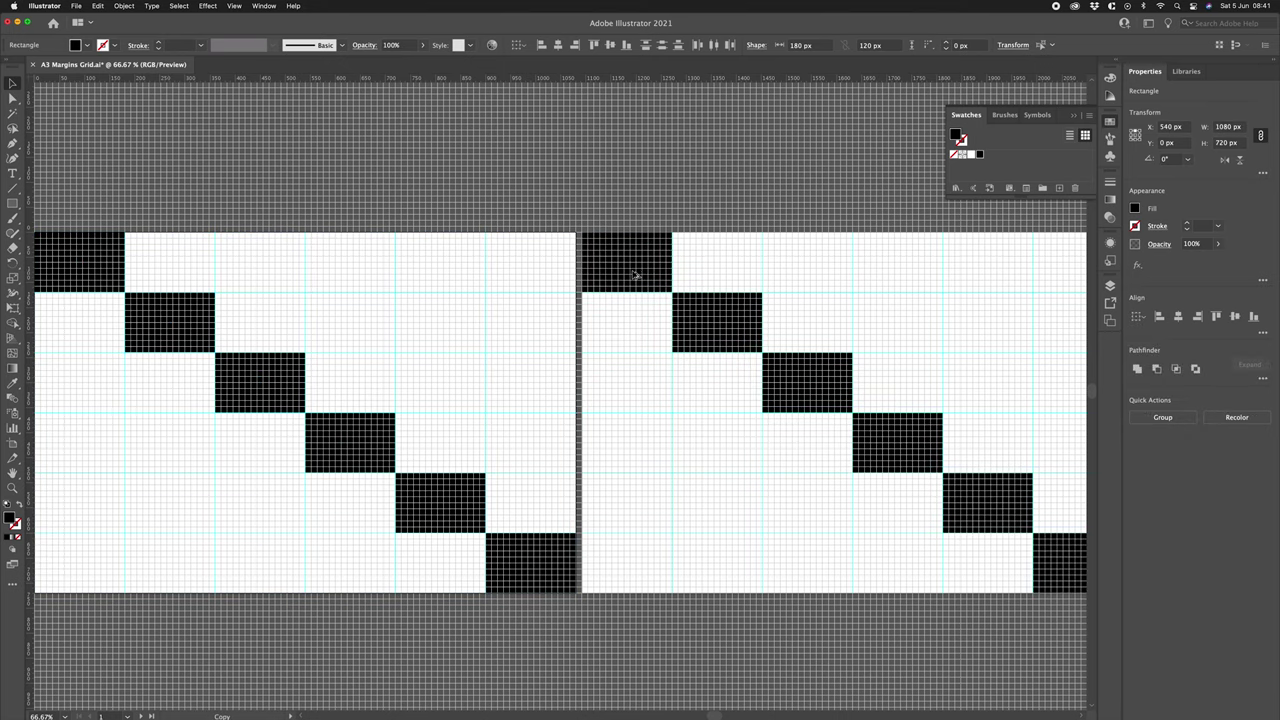
Copy rectangles vertically on the second artboard to complete the X pattern.
{"action": "scroll", "coordinate": [757, 370], "scroll_direction": "right", "scroll_amount": 5}
{"action": "left_click", "coordinate": [606, 214]}
{"action": "left_click_drag", "start_coordinate": [500, 337], "coordinate": [494, 517]}
{"action": "left_click_drag", "start_coordinate": [749, 500], "coordinate": [754, 331]}
{"action": "left_click", "coordinate": [934, 370]}
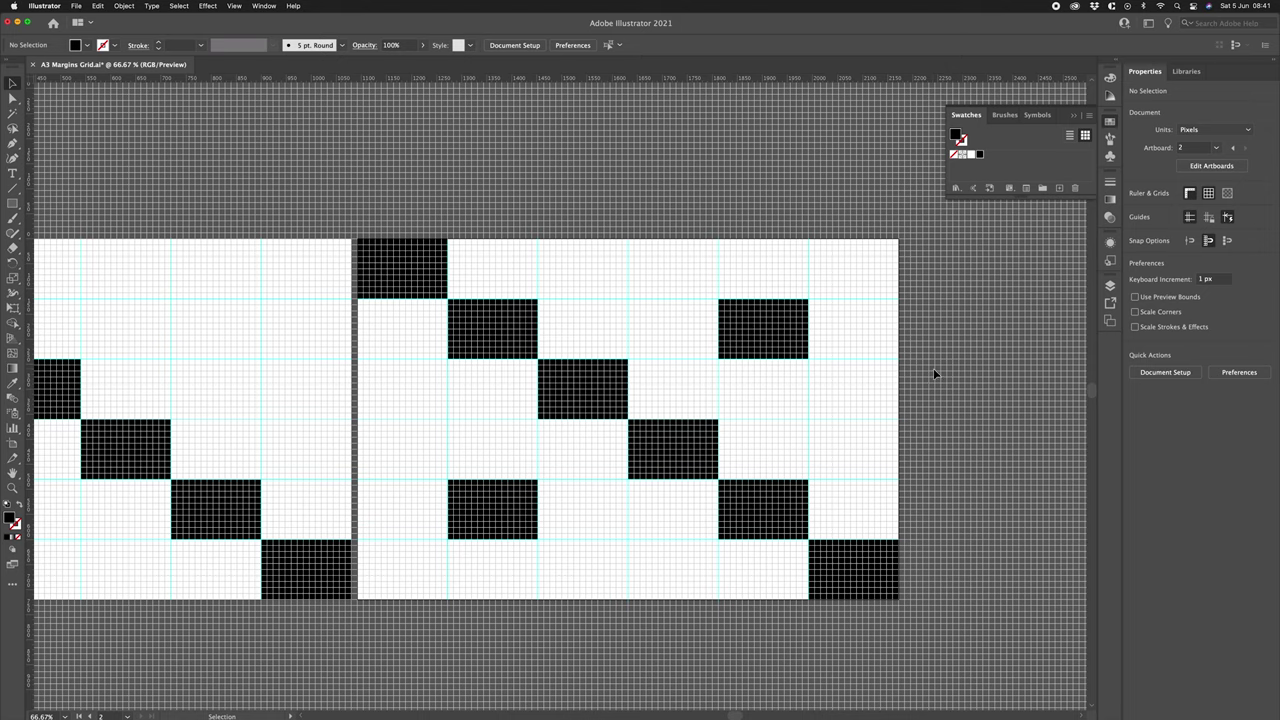
Save A3 Margins Grid.ai and hide Illustrator to reveal the desktop.
{"action": "scroll", "coordinate": [935, 377], "scroll_direction": "left", "scroll_amount": 3}
{"action": "key", "text": "super+s"}
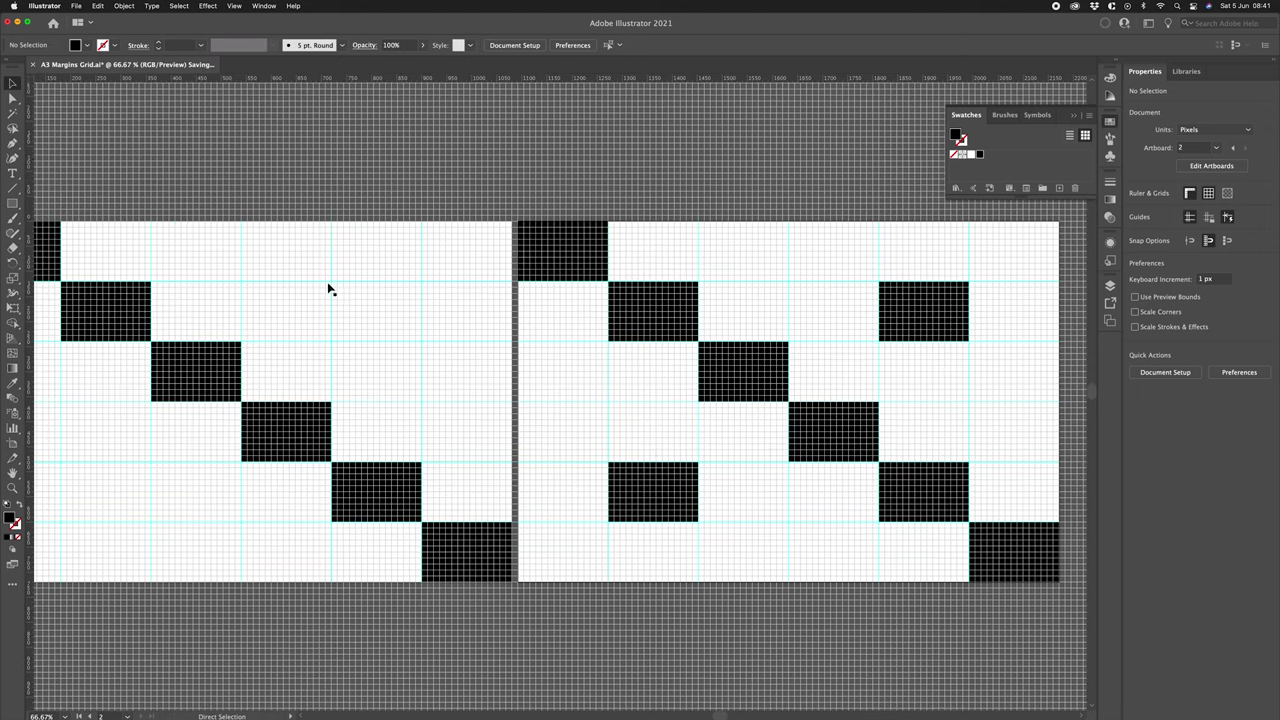
{"action": "key", "text": "super+q"}
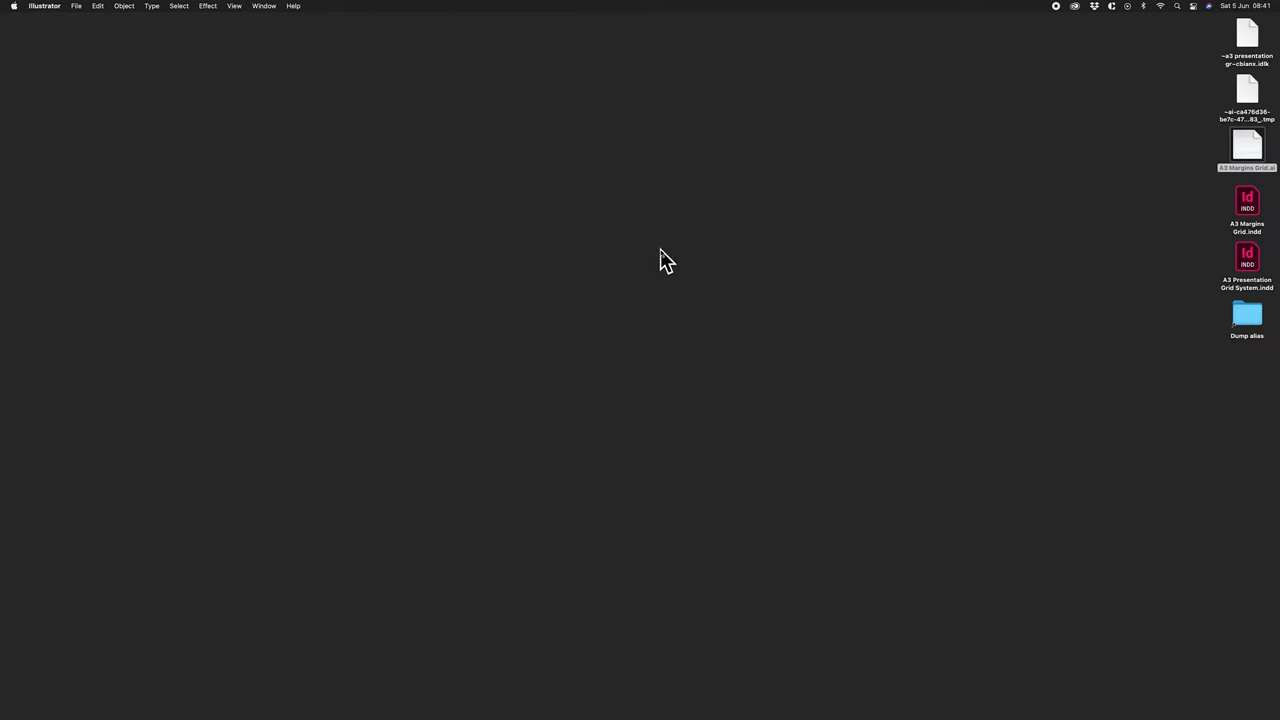
Open A3 Presentation Grid System.indd and add two A-Master pages at the start.
{"action": "double_click", "coordinate": [1247, 200]}
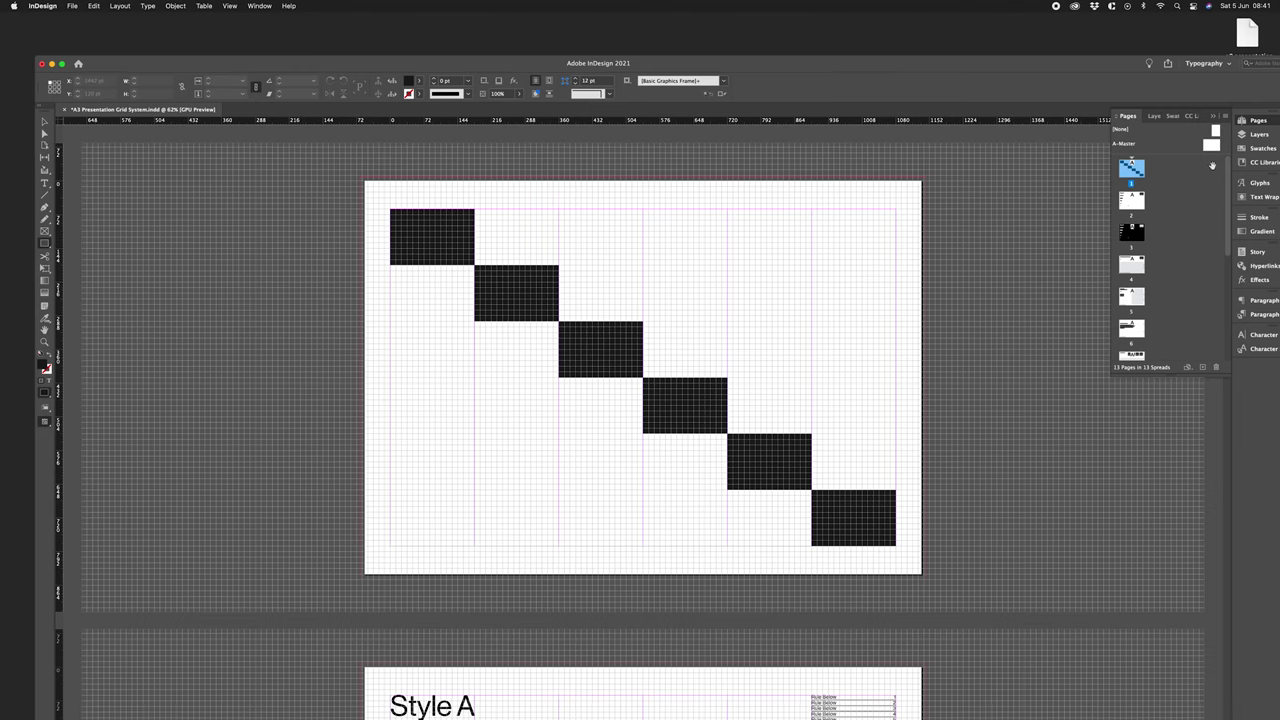
{"action": "left_click_drag", "start_coordinate": [1213, 146], "coordinate": [1114, 166]}
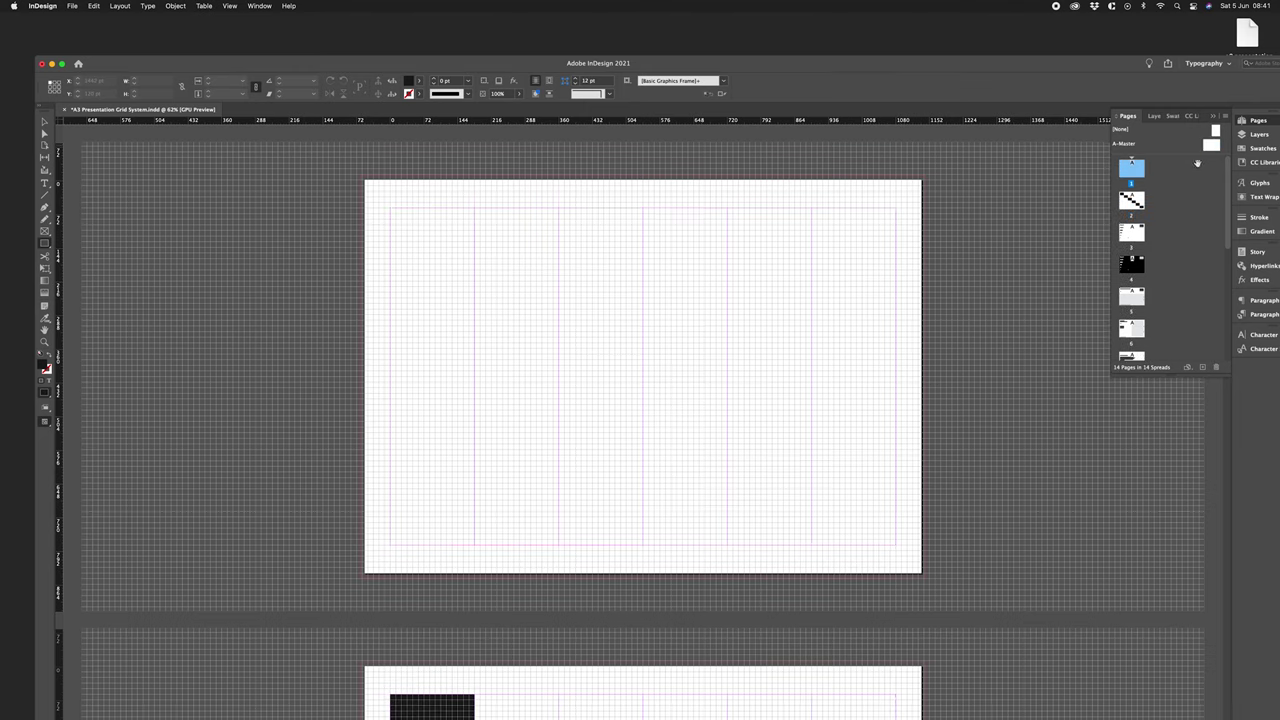
{"action": "left_click_drag", "start_coordinate": [1212, 153], "coordinate": [1144, 166]}
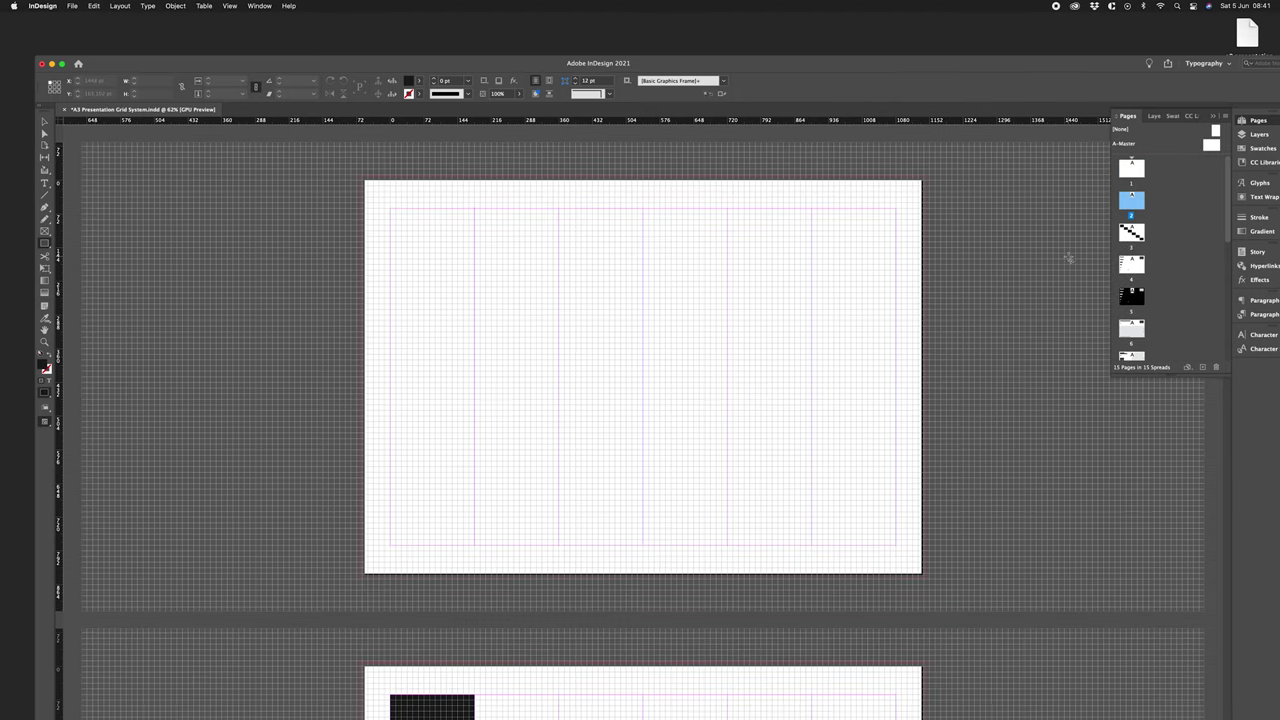
{"action": "left_click_drag", "start_coordinate": [748, 281], "coordinate": [769, 314]}
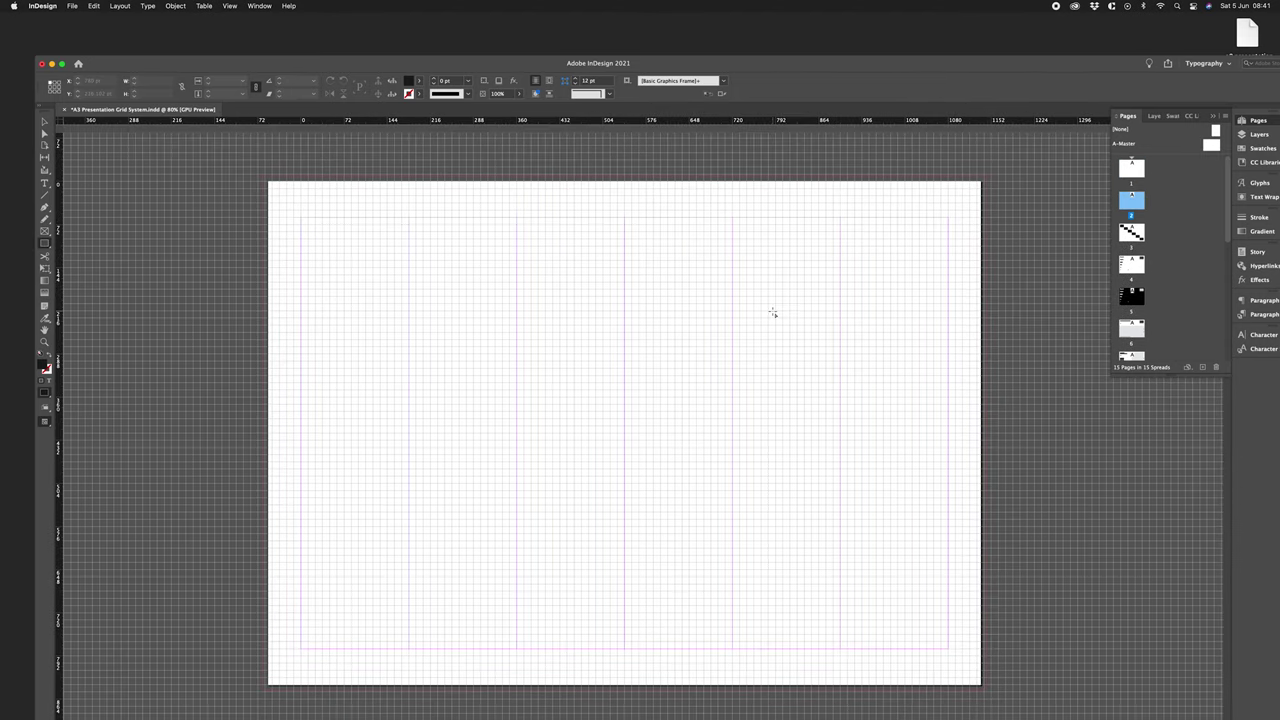
Place page 1 of A3 Margins Grid.ai on page 2, cropped to Crop.
{"action": "key", "text": "super+d"}
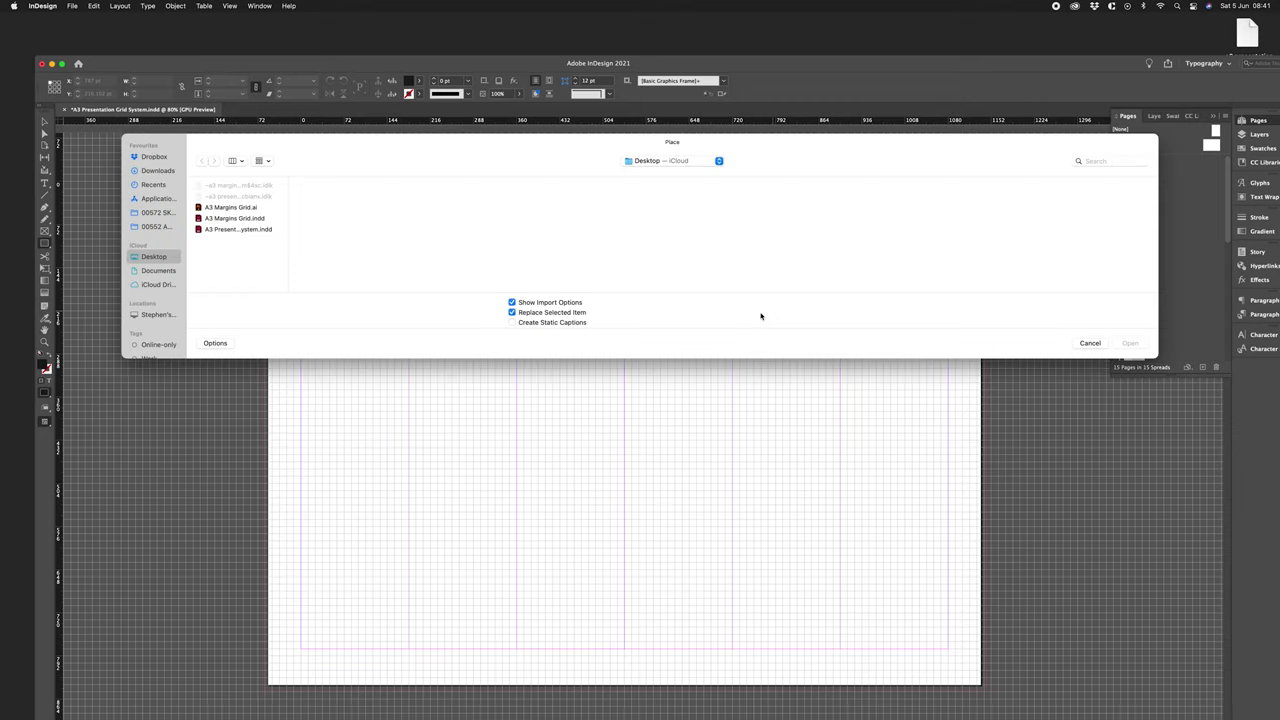
{"action": "double_click", "coordinate": [289, 254]}
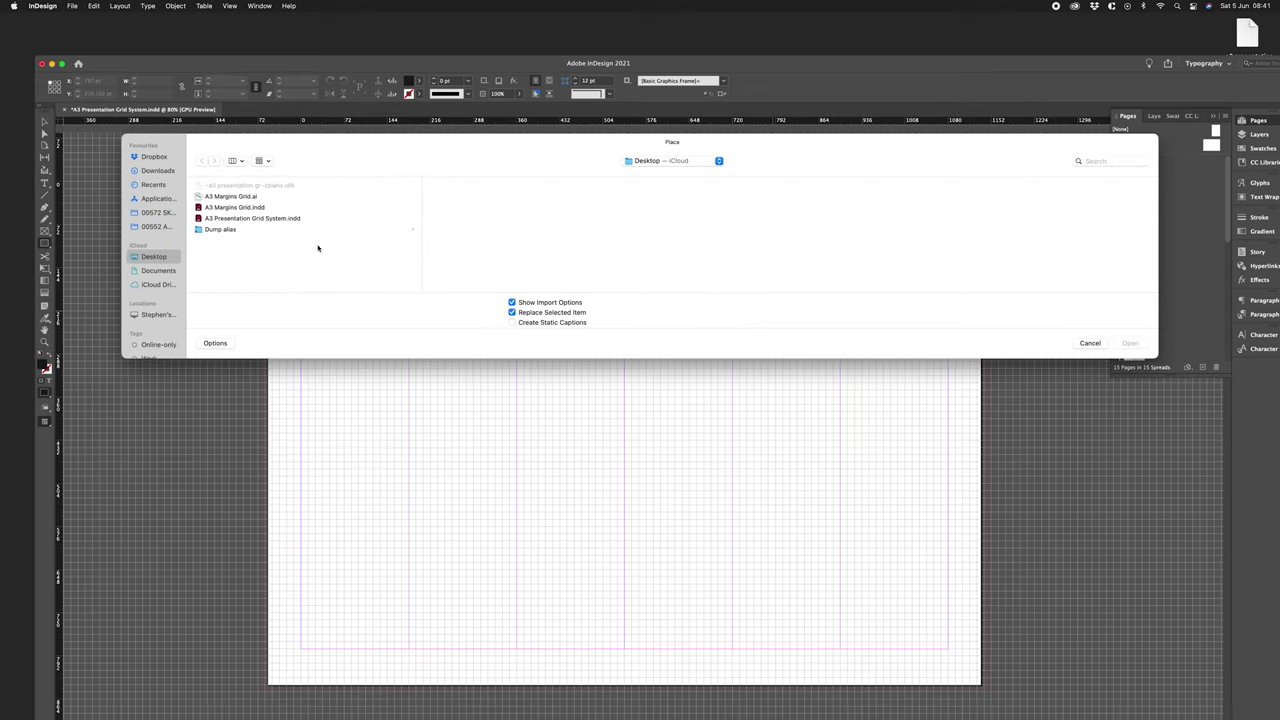
{"action": "left_click", "coordinate": [269, 198]}
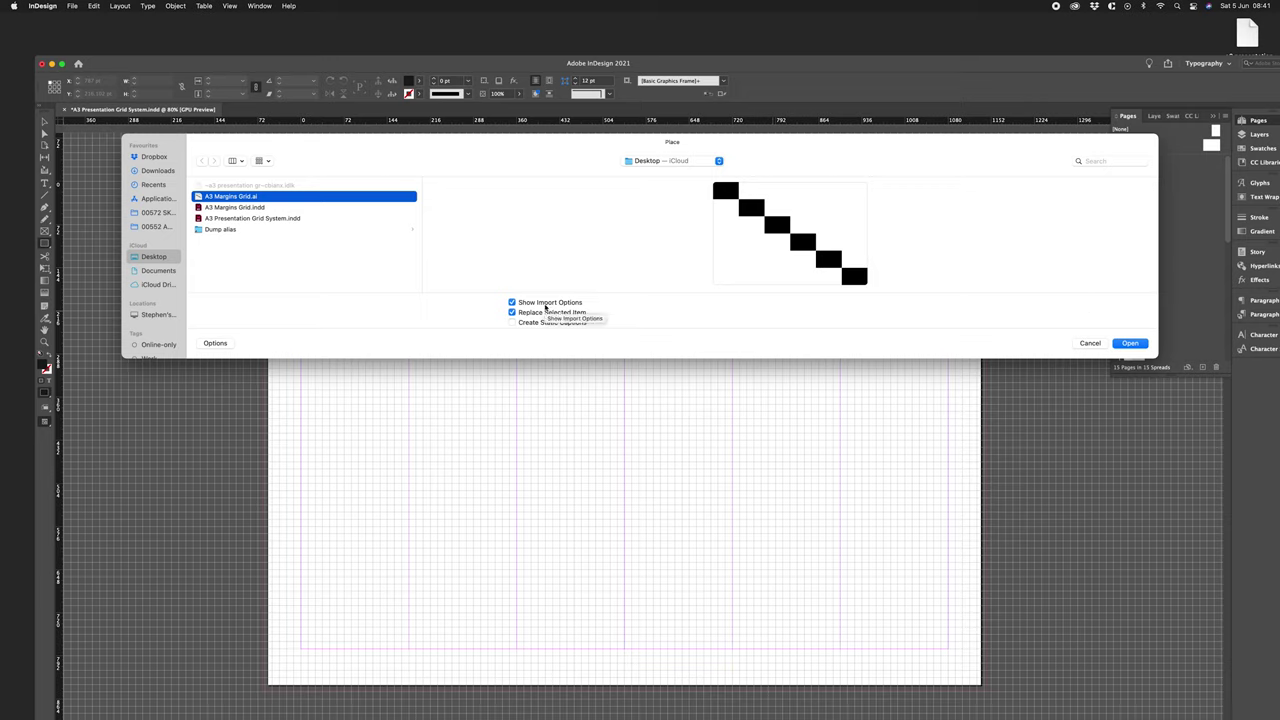
{"action": "left_click", "coordinate": [1129, 343]}
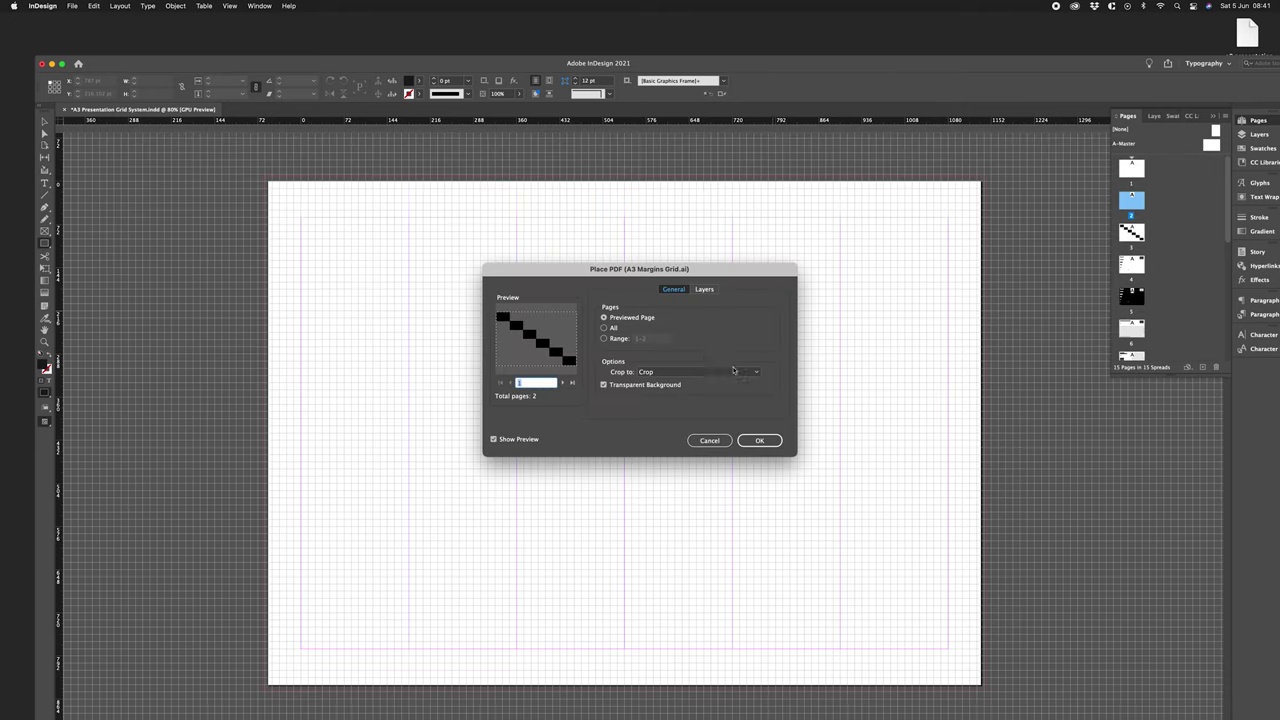
{"action": "left_click", "coordinate": [710, 373]}
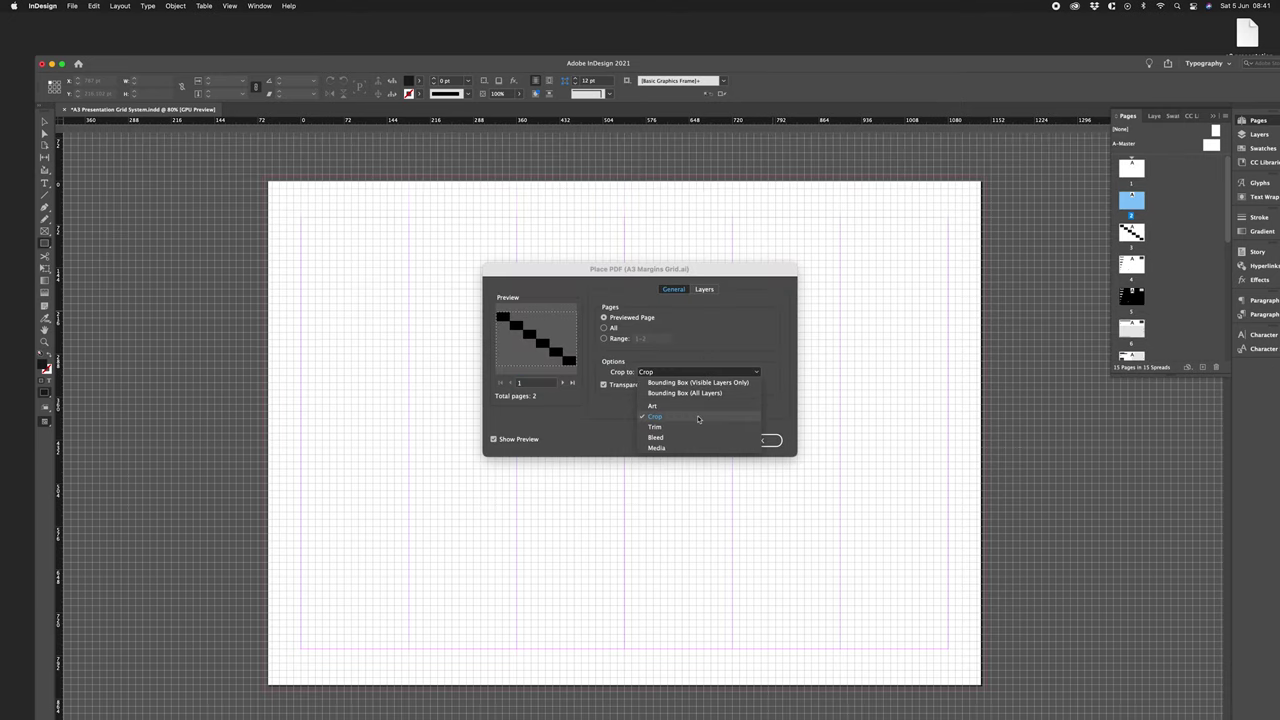
{"action": "left_click", "coordinate": [686, 418]}
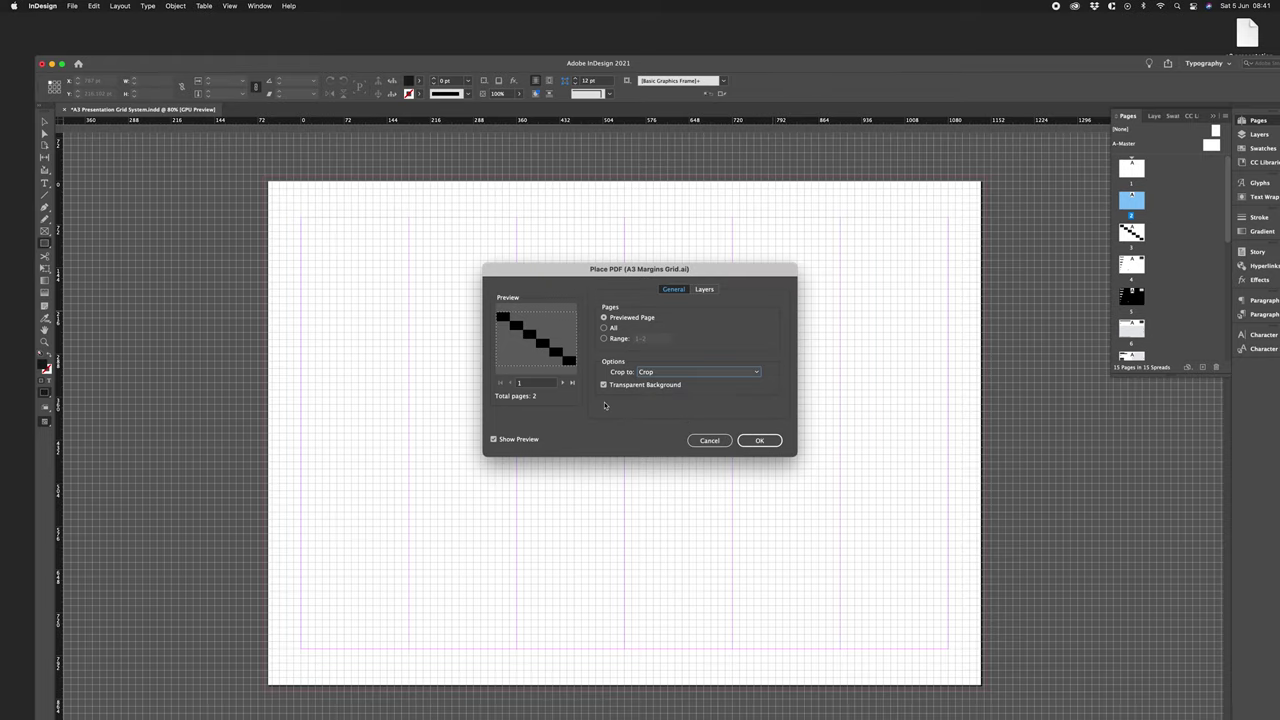
{"action": "left_click", "coordinate": [573, 384]}
{"action": "left_click", "coordinate": [747, 441]}
{"action": "left_click", "coordinate": [470, 289]}
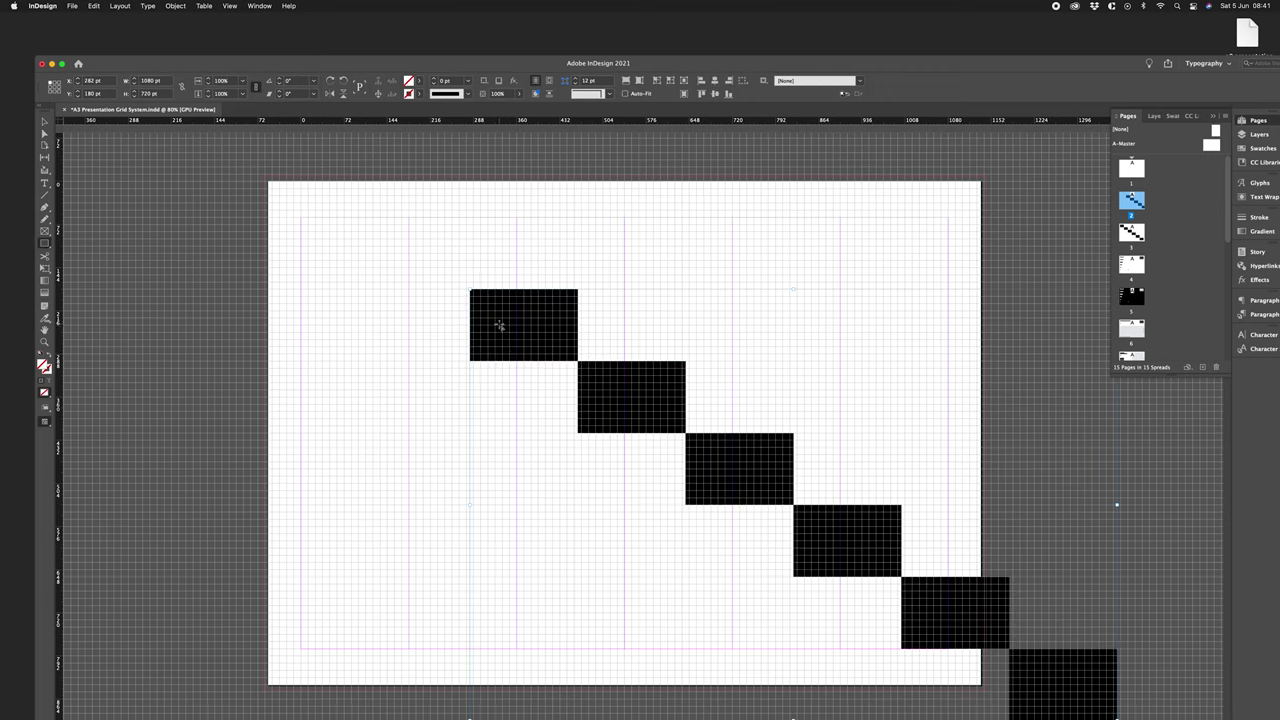
Delete the stray frame, align the diagonal to the top-left margin corner, and toggle the document grid.
{"action": "left_click_drag", "start_coordinate": [359, 258], "coordinate": [340, 254]}
{"action": "key", "text": "Delete"}
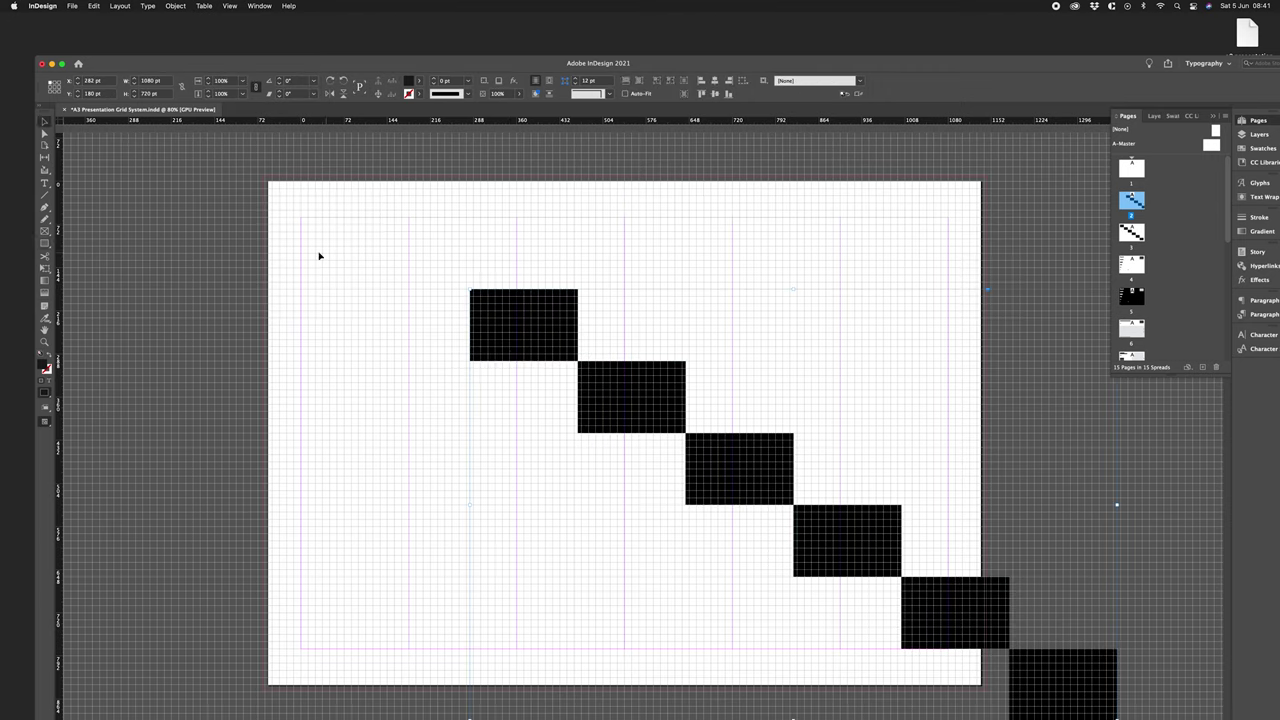
{"action": "left_click_drag", "start_coordinate": [321, 235], "coordinate": [322, 240]}
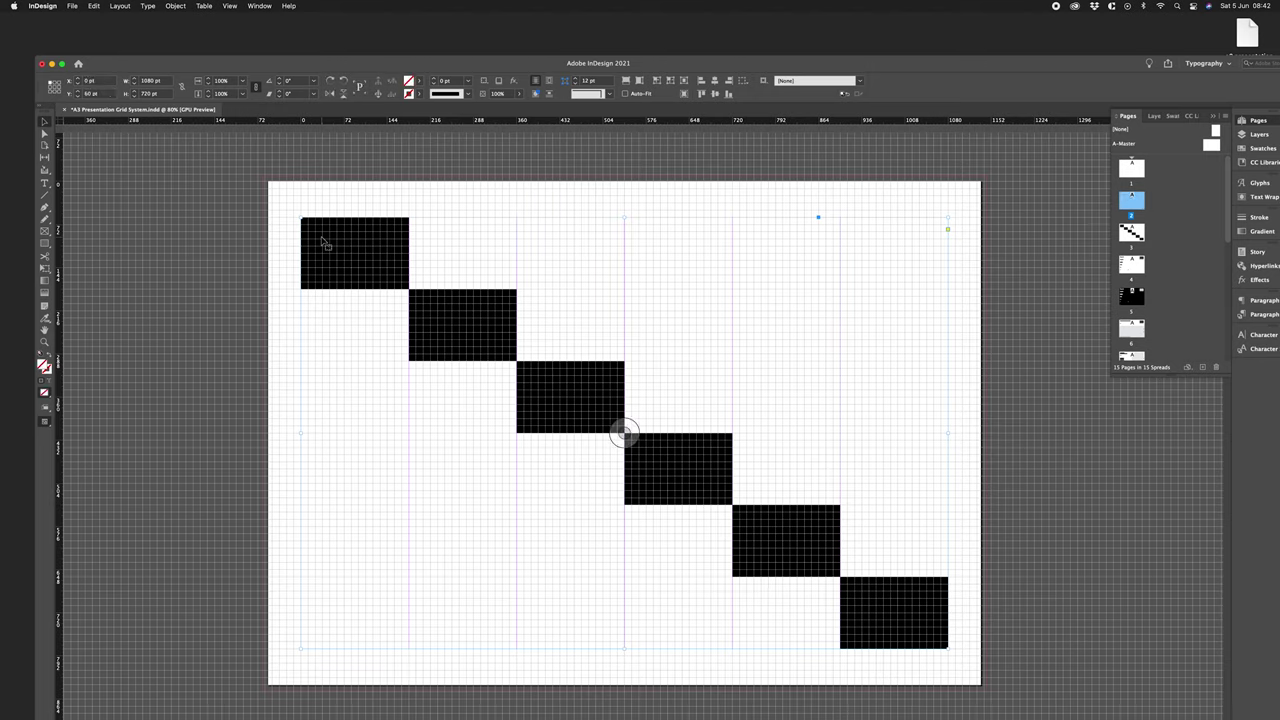
{"action": "left_click", "coordinate": [151, 241]}
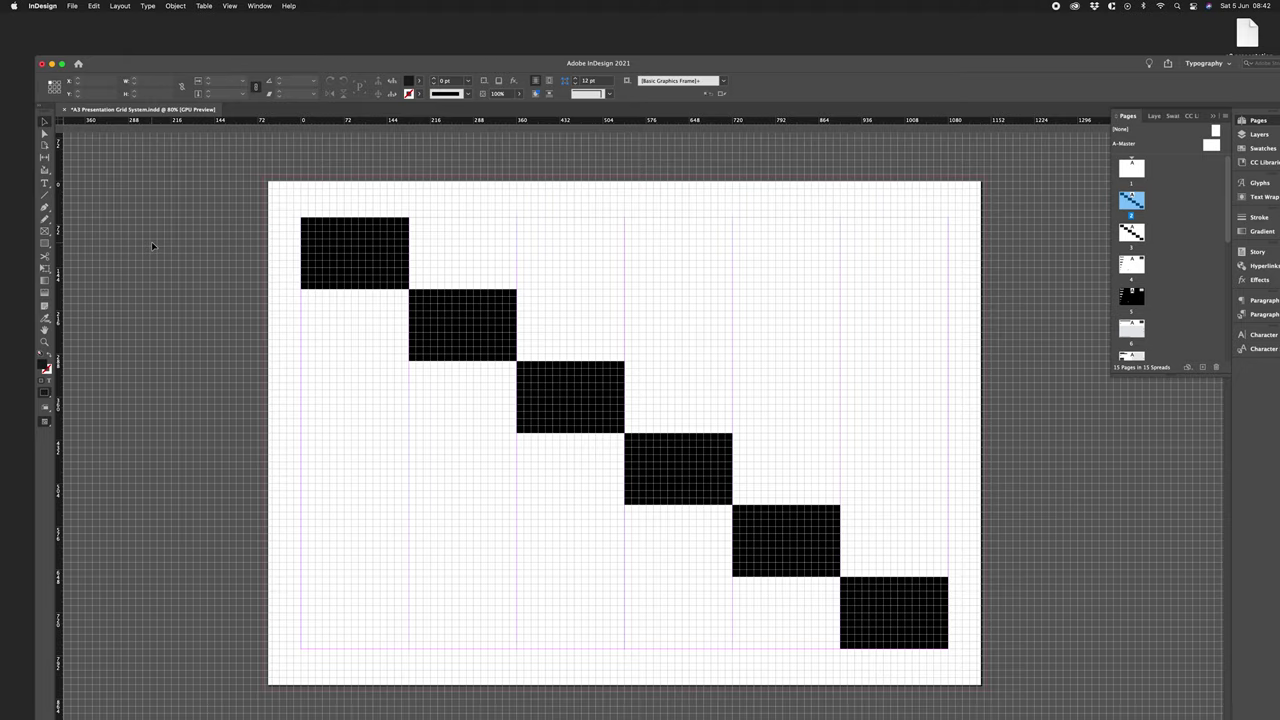
{"action": "key", "text": "super+apostrophe"}
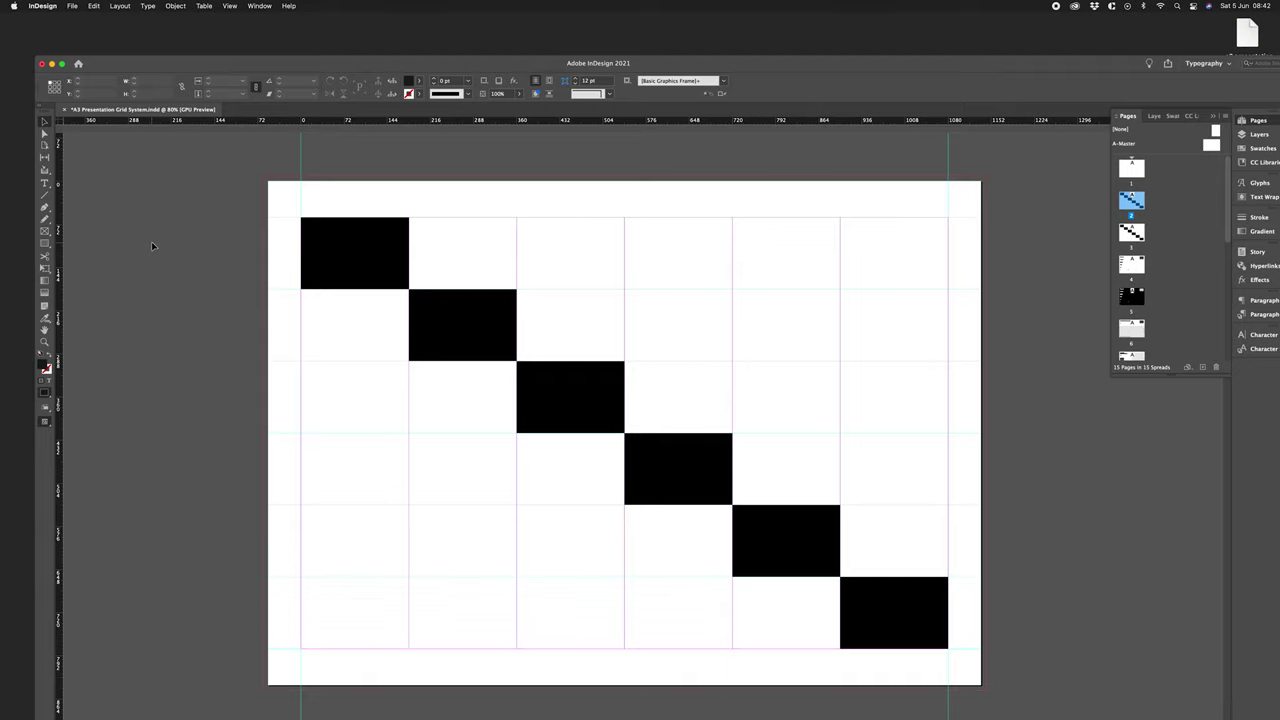
{"action": "key", "text": "super+apostrophe"}
{"action": "key", "text": "super+apostrophe"}
Duplicate page 2 as page 3 and select its graphic frame.
{"action": "double_click", "coordinate": [1145, 202]}
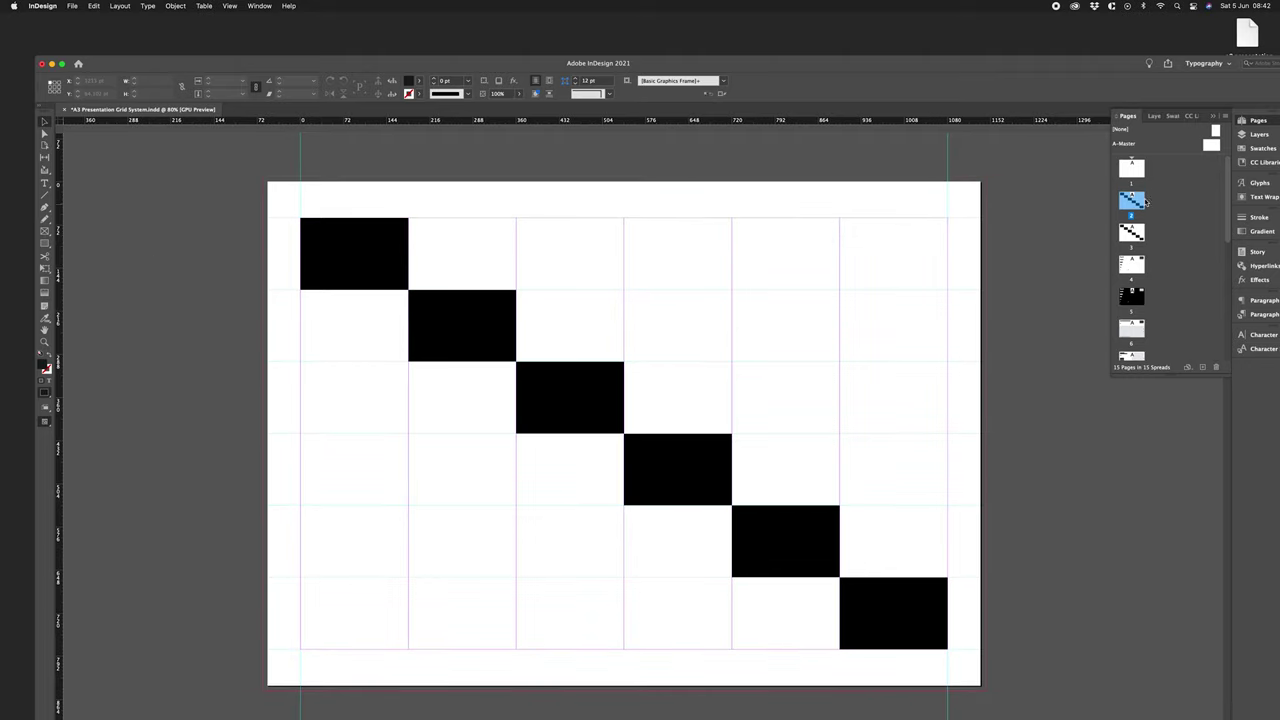
{"action": "key", "text": "super+alt+shift+p"}
{"action": "left_click", "coordinate": [809, 355]}
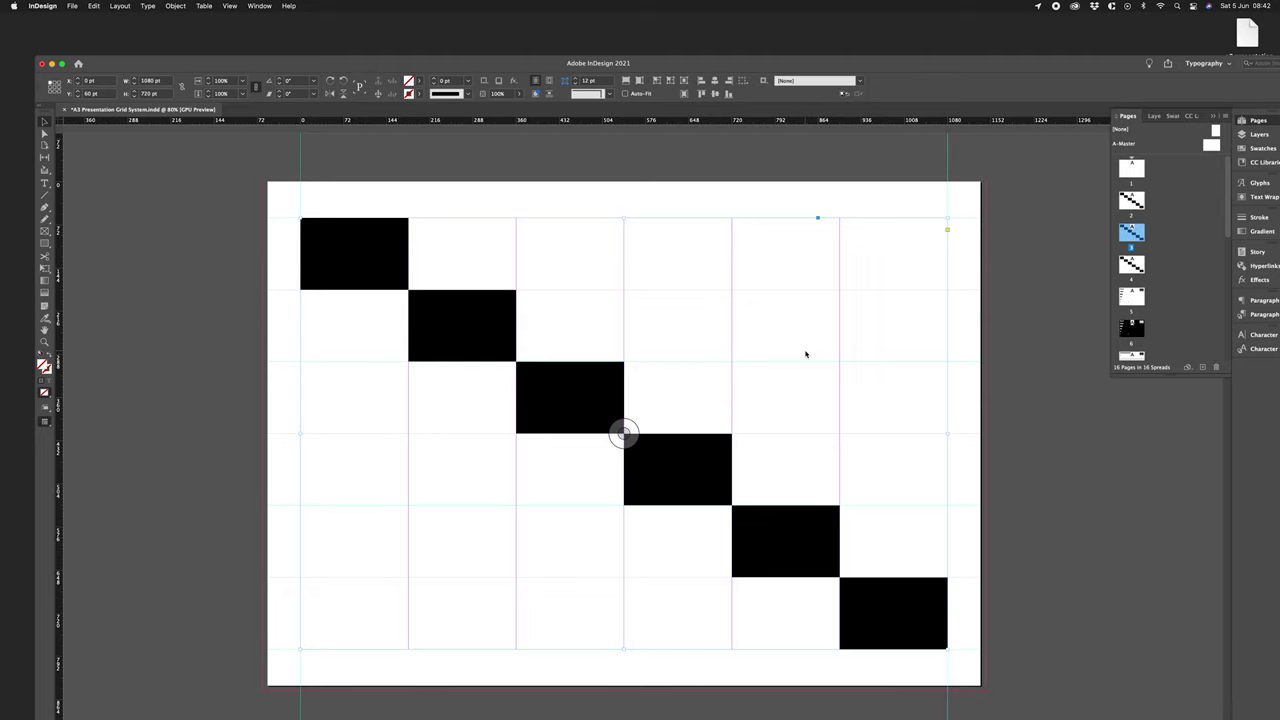
Replace page 3's graphic with the second, X-pattern artboard of A3 Margins Grid.ai.
{"action": "key", "text": "super+d"}
{"action": "left_click", "coordinate": [268, 196]}
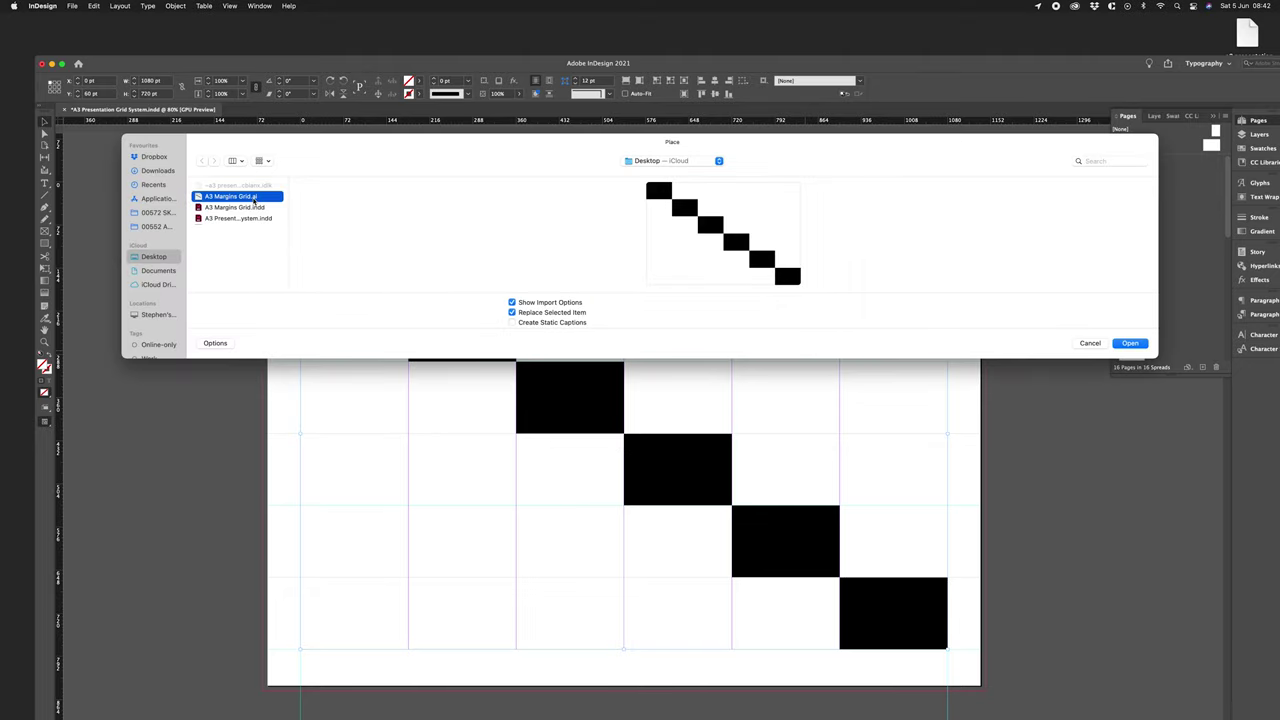
{"action": "left_click", "coordinate": [1130, 343]}
{"action": "left_click", "coordinate": [565, 385]}
{"action": "left_click", "coordinate": [760, 440]}
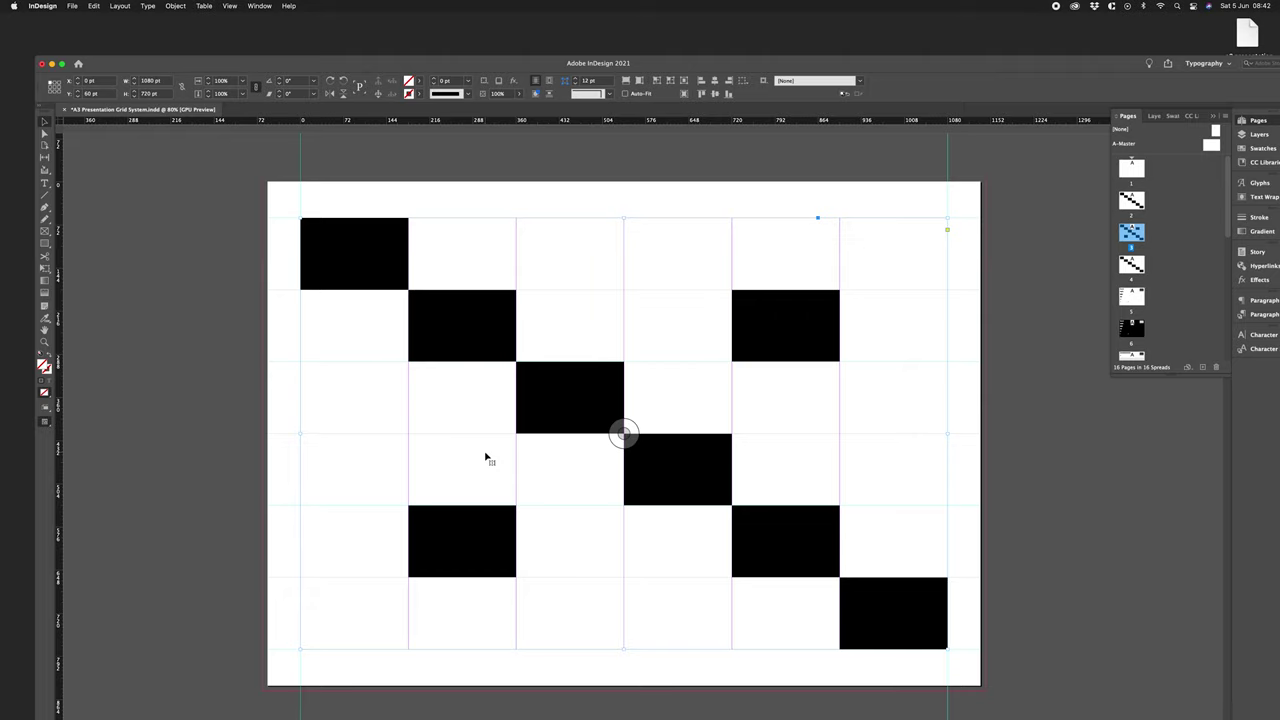
{"action": "scroll", "coordinate": [487, 458], "scroll_direction": "left", "scroll_amount": 2}
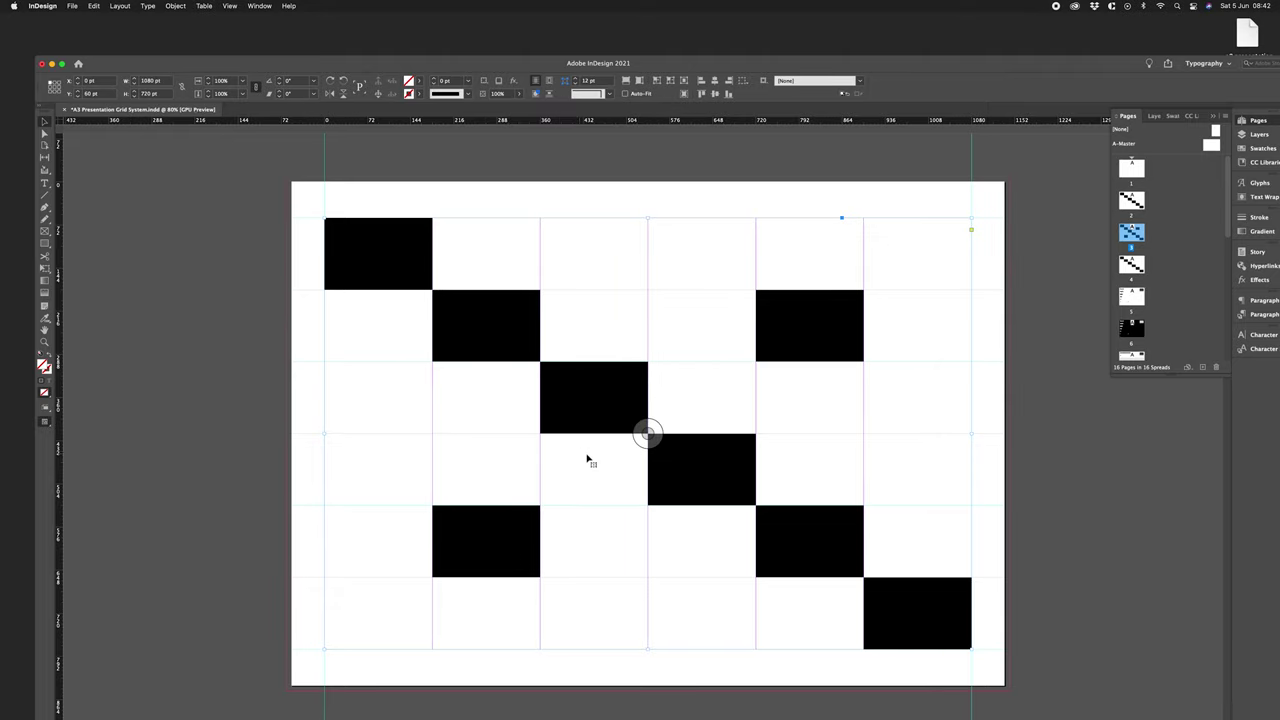